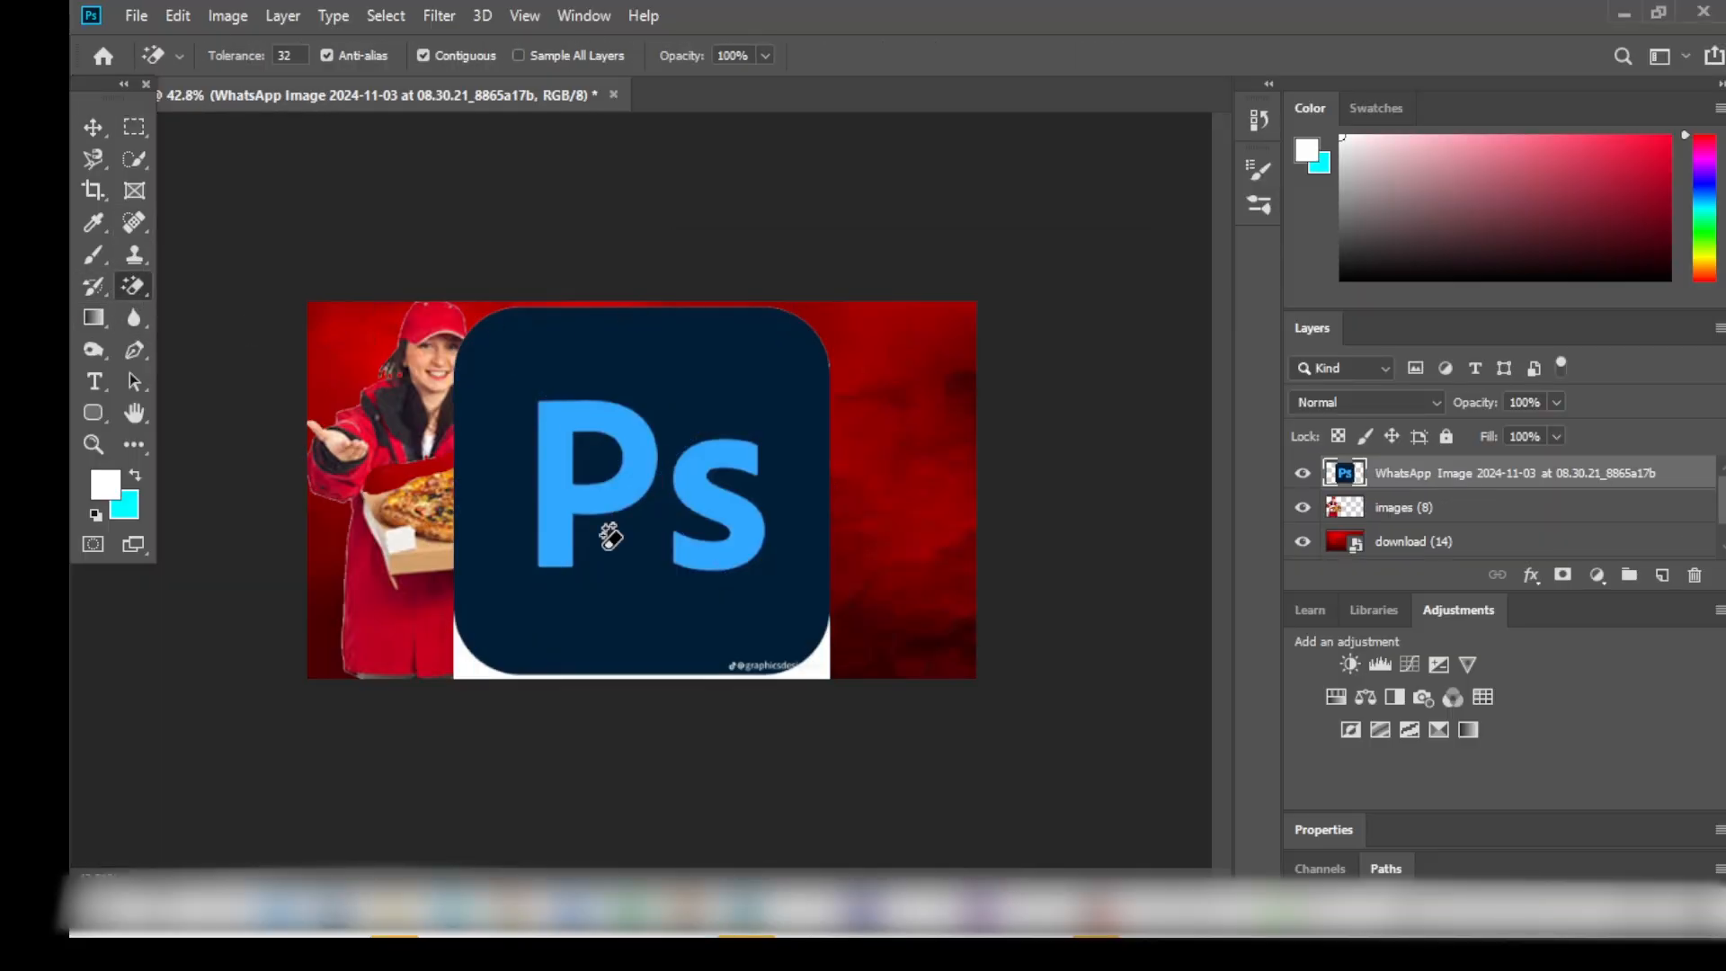
Scale the Ps logo to about 19%, rotate it about -18°, and place it in the canvas's upper-left corner.
key("ctrl+t")
left_click_drag(512, 366, 463, 398)
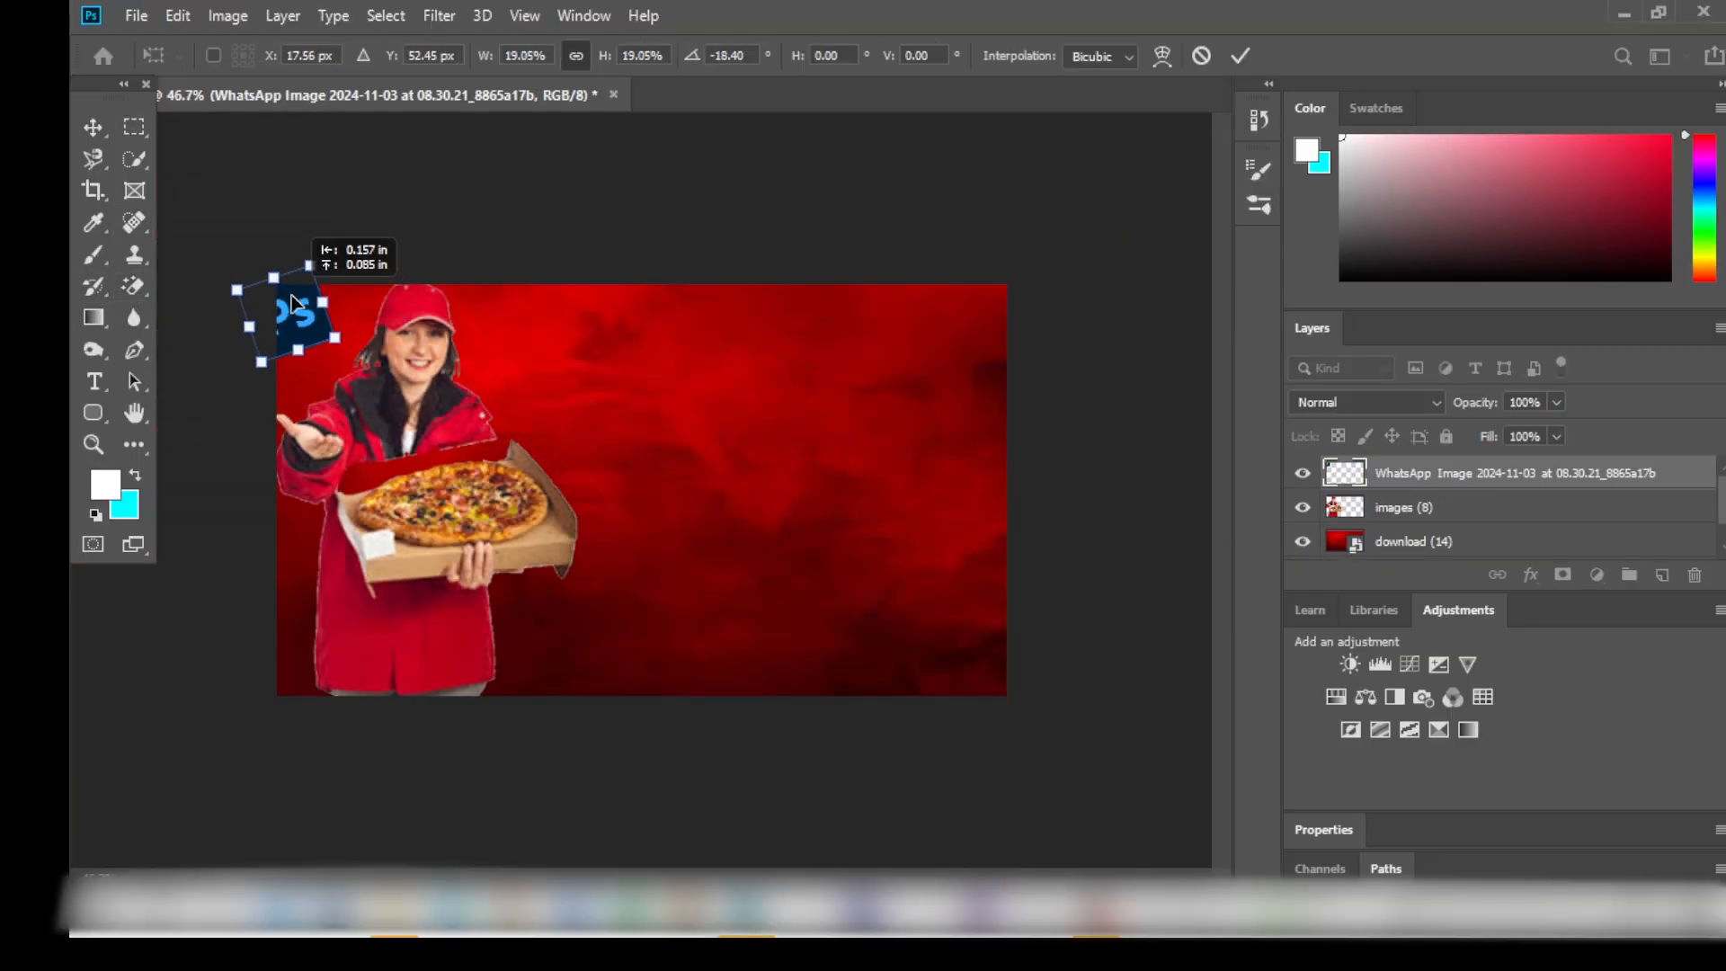
key("Return")
Apply a Gaussian Blur with a 3.2-pixel radius to the Ps logo.
left_click(440, 15)
mouse_move(450, 285)
left_click(795, 385)
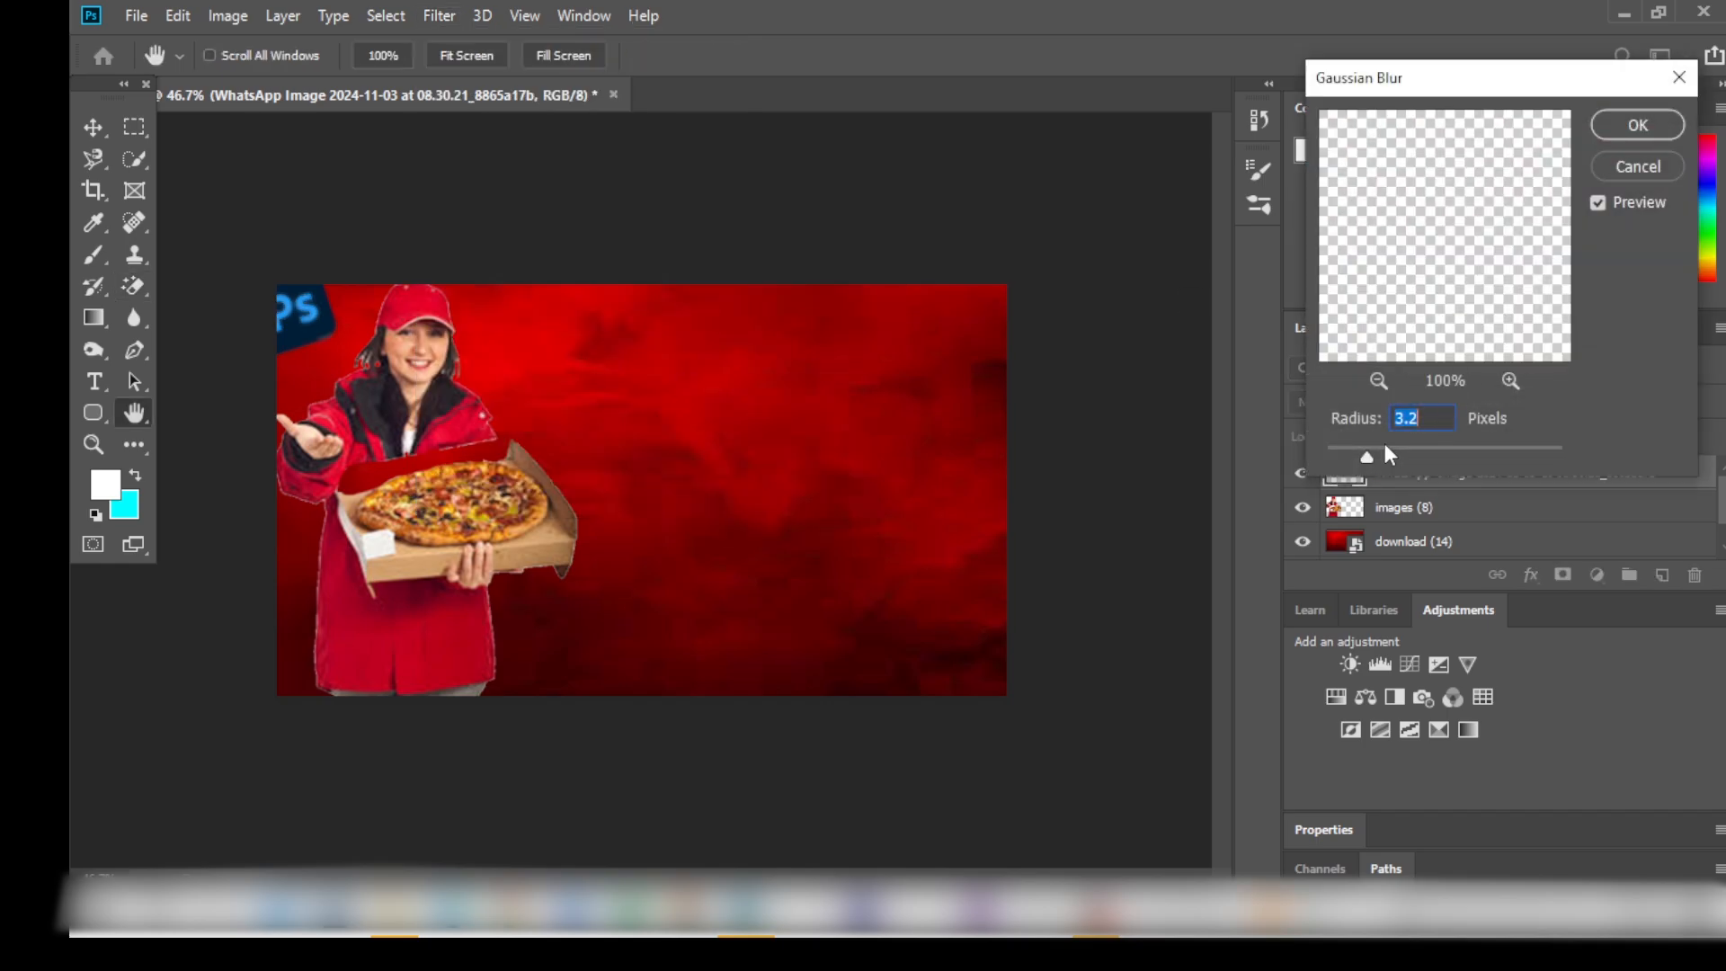
key("Return")
Duplicate the blurred Ps logo twice, placing copies in the canvas's lower-left and upper-right corners with the latter rotated.
key("ctrl+j")
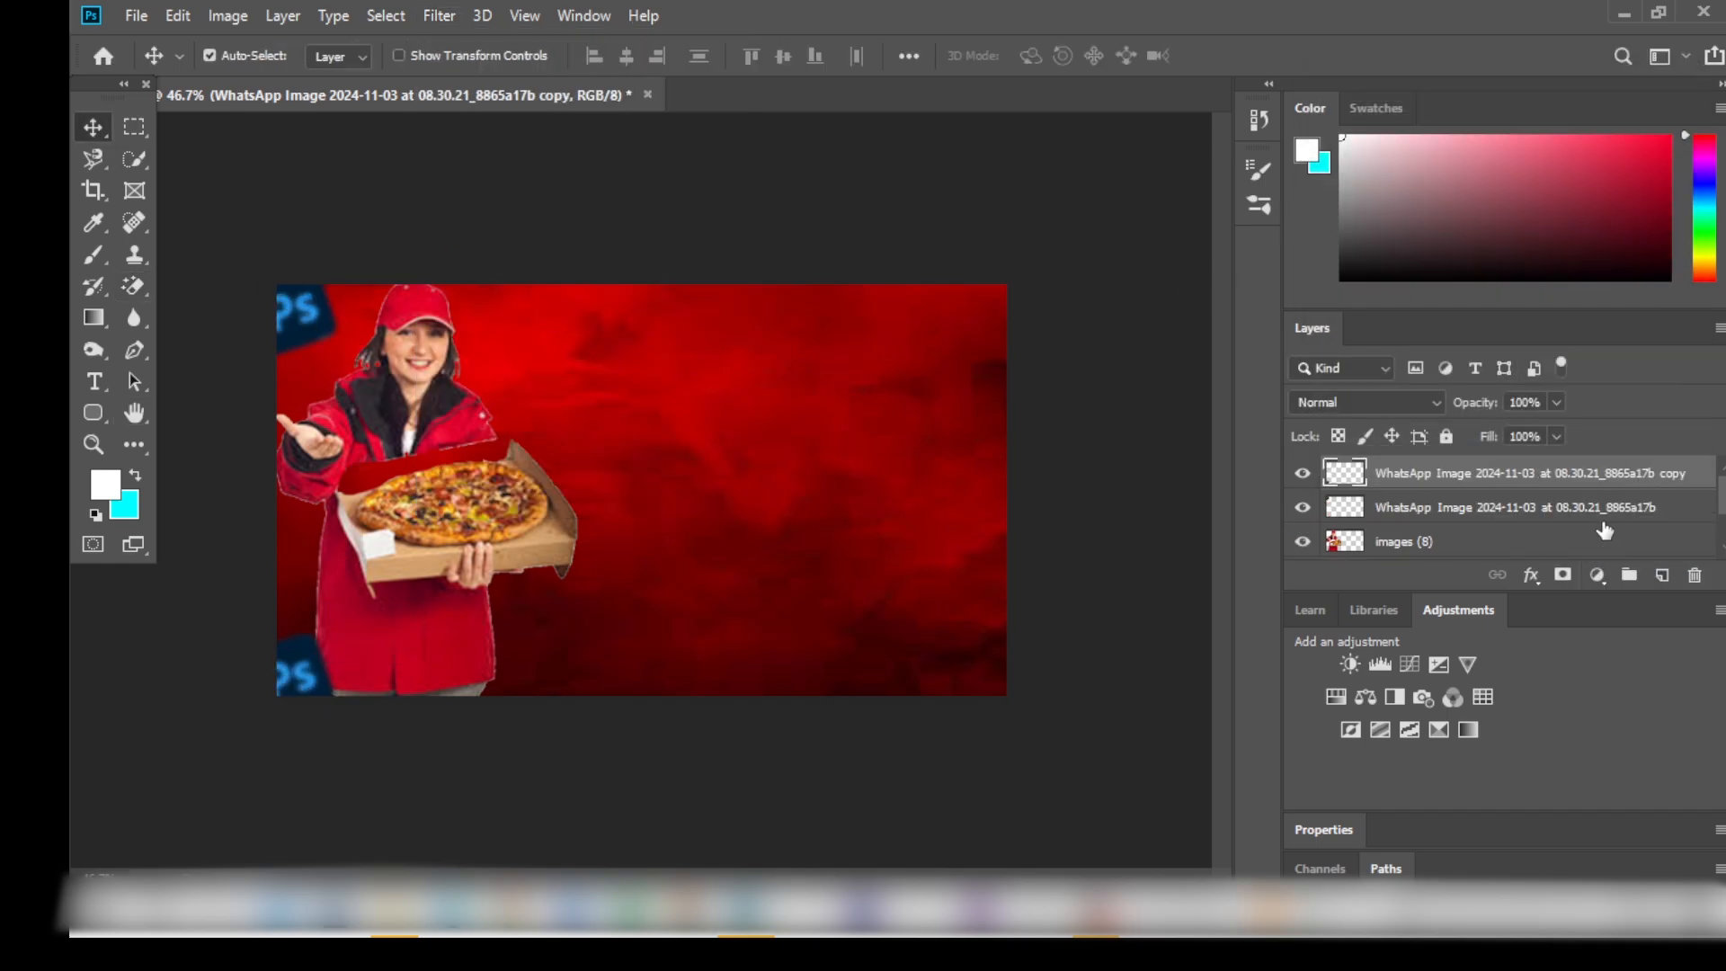
key("ctrl+j")
left_click_drag(297, 676, 813, 629)
key("ctrl+t")
key("Return")
Place the pizza image download (15) from the LIGHTS folder, scaled to about 45%.
left_click(551, 908)
left_click_drag(1259, 366, 679, 459)
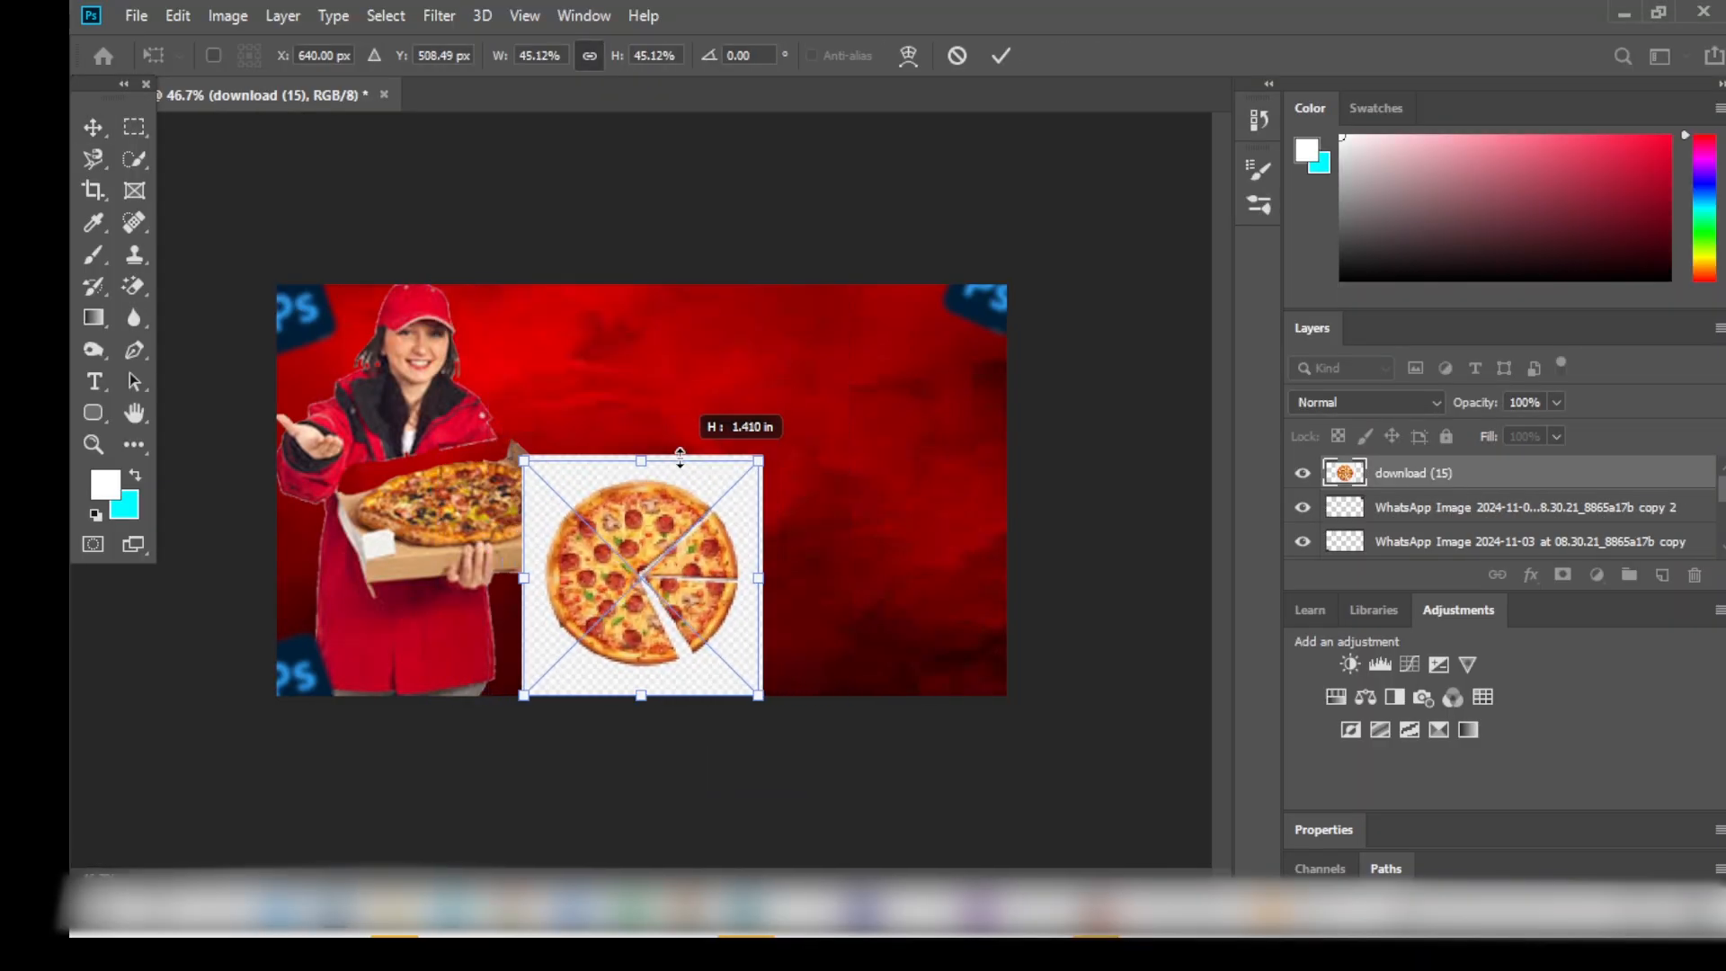
key("Return")
Erase the checkered background around the pizza and between its slices with the Magic Eraser.
right_click(134, 286)
left_click(233, 330)
scroll(785, 489, "up", 5)
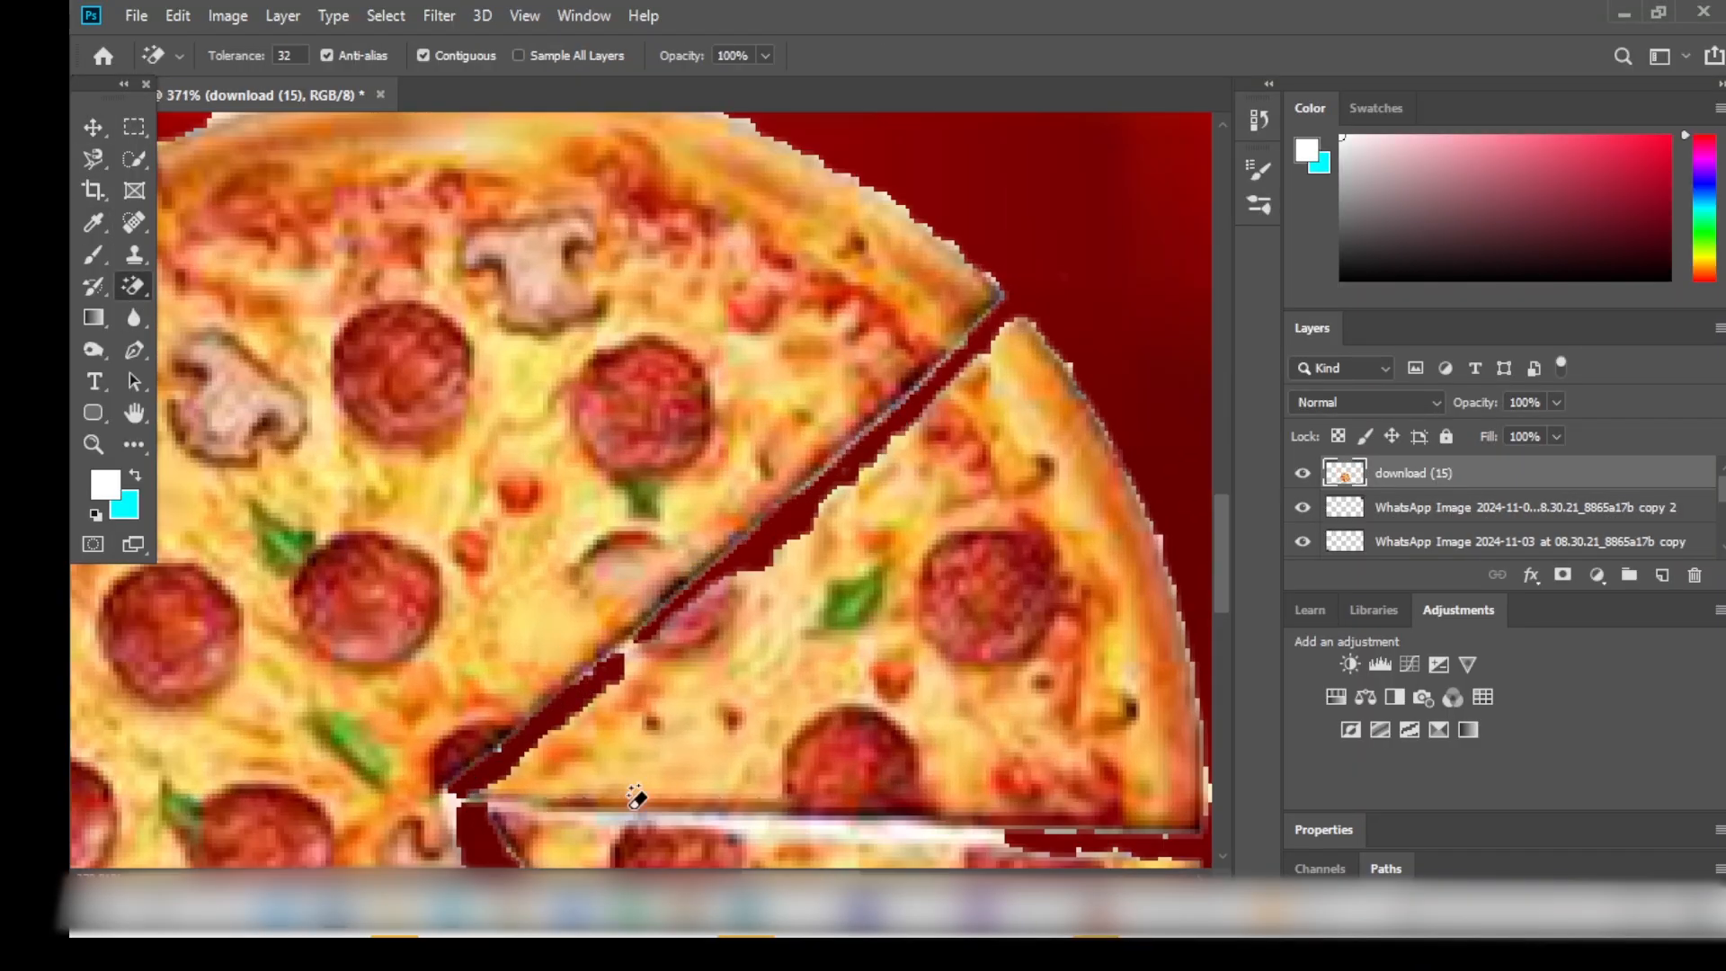
scroll(615, 705, "down", 8)
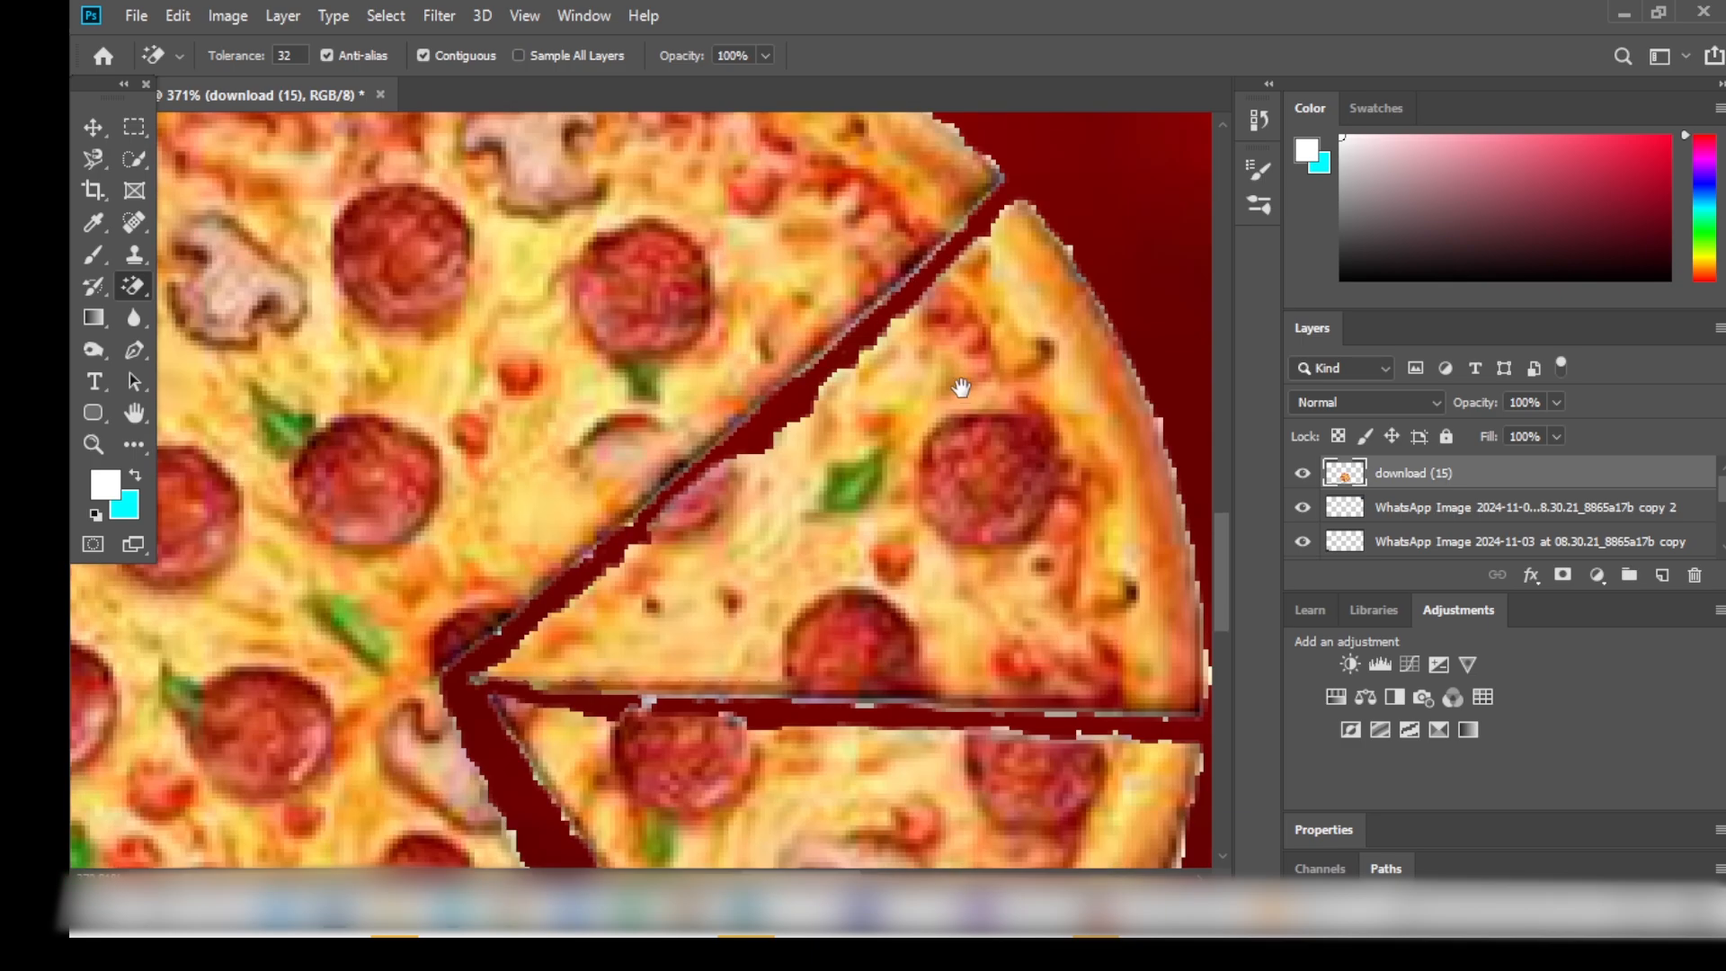
Shrink the pizza, move it to the canvas's left edge, and put its layer below the woman's layer images (8).
key("ctrl+t")
left_click_drag(791, 791, 705, 713)
left_click_drag(664, 571, 196, 536)
key("Return")
left_click_drag(1438, 475, 1447, 537)
Apply a Gaussian Blur to the small pizza at the canvas's left edge.
key("ctrl+t")
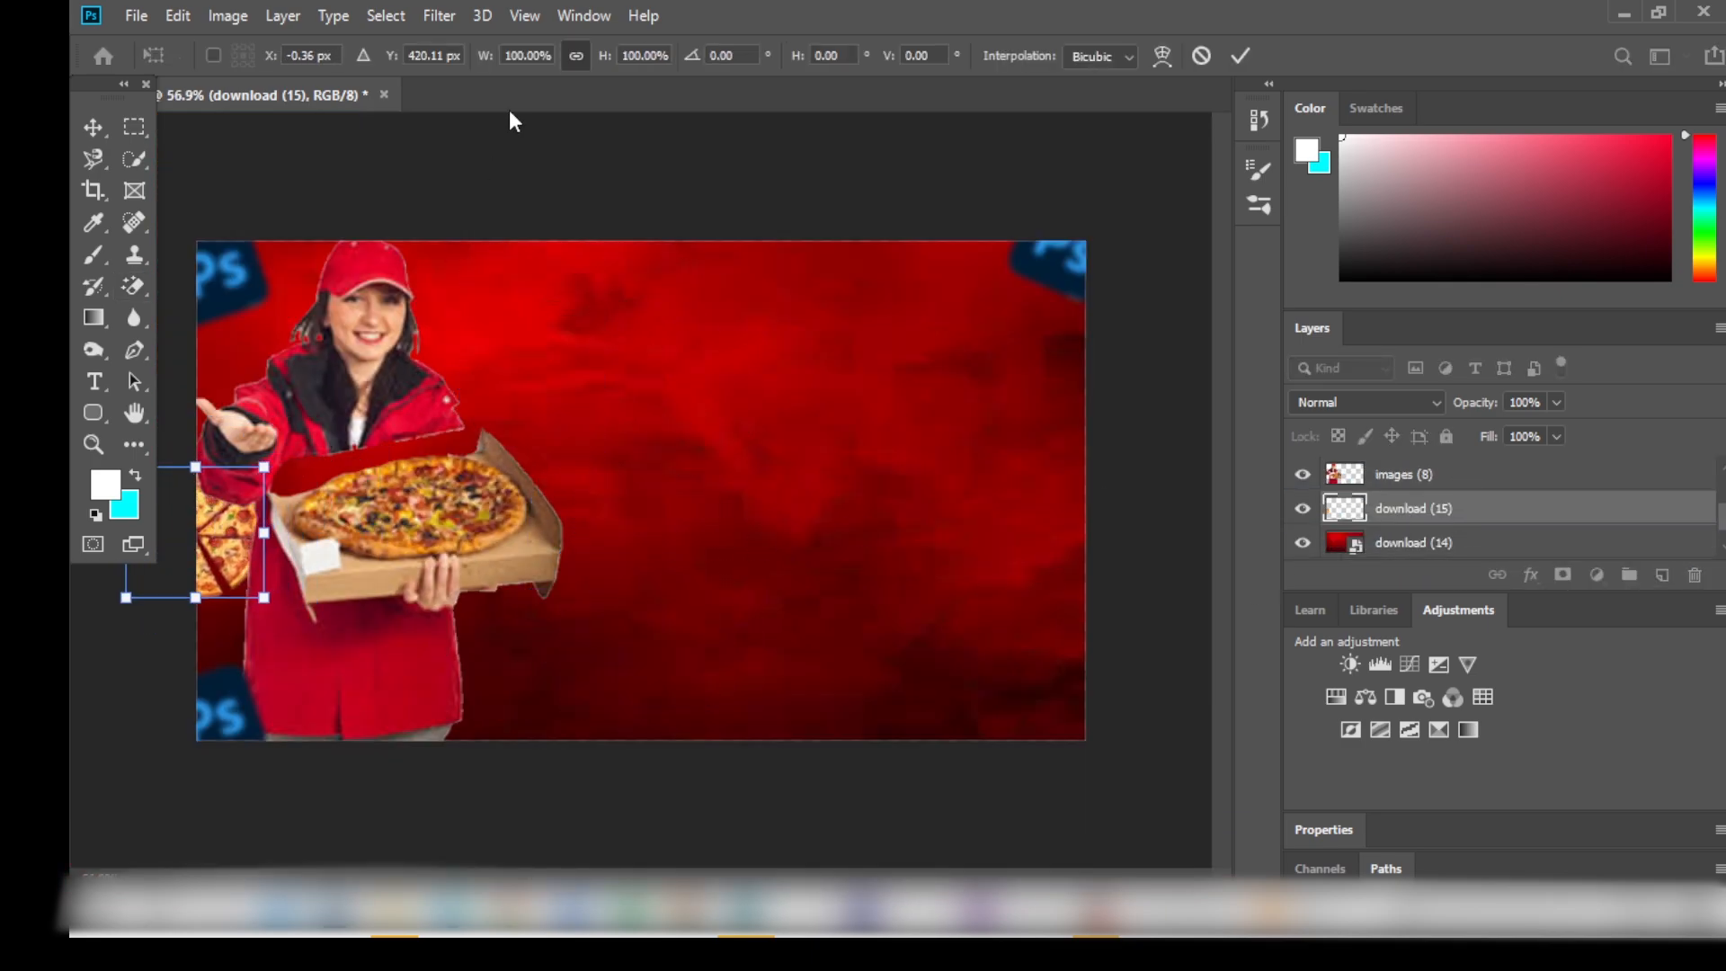
left_click(434, 16)
left_click(437, 15)
left_click(791, 369)
key("Return")
Duplicate the blurred pizza twice, placing one copy at the canvas's right edge and one at its bottom edge.
key("ctrl+j")
key("v")
left_click_drag(215, 539, 1065, 463)
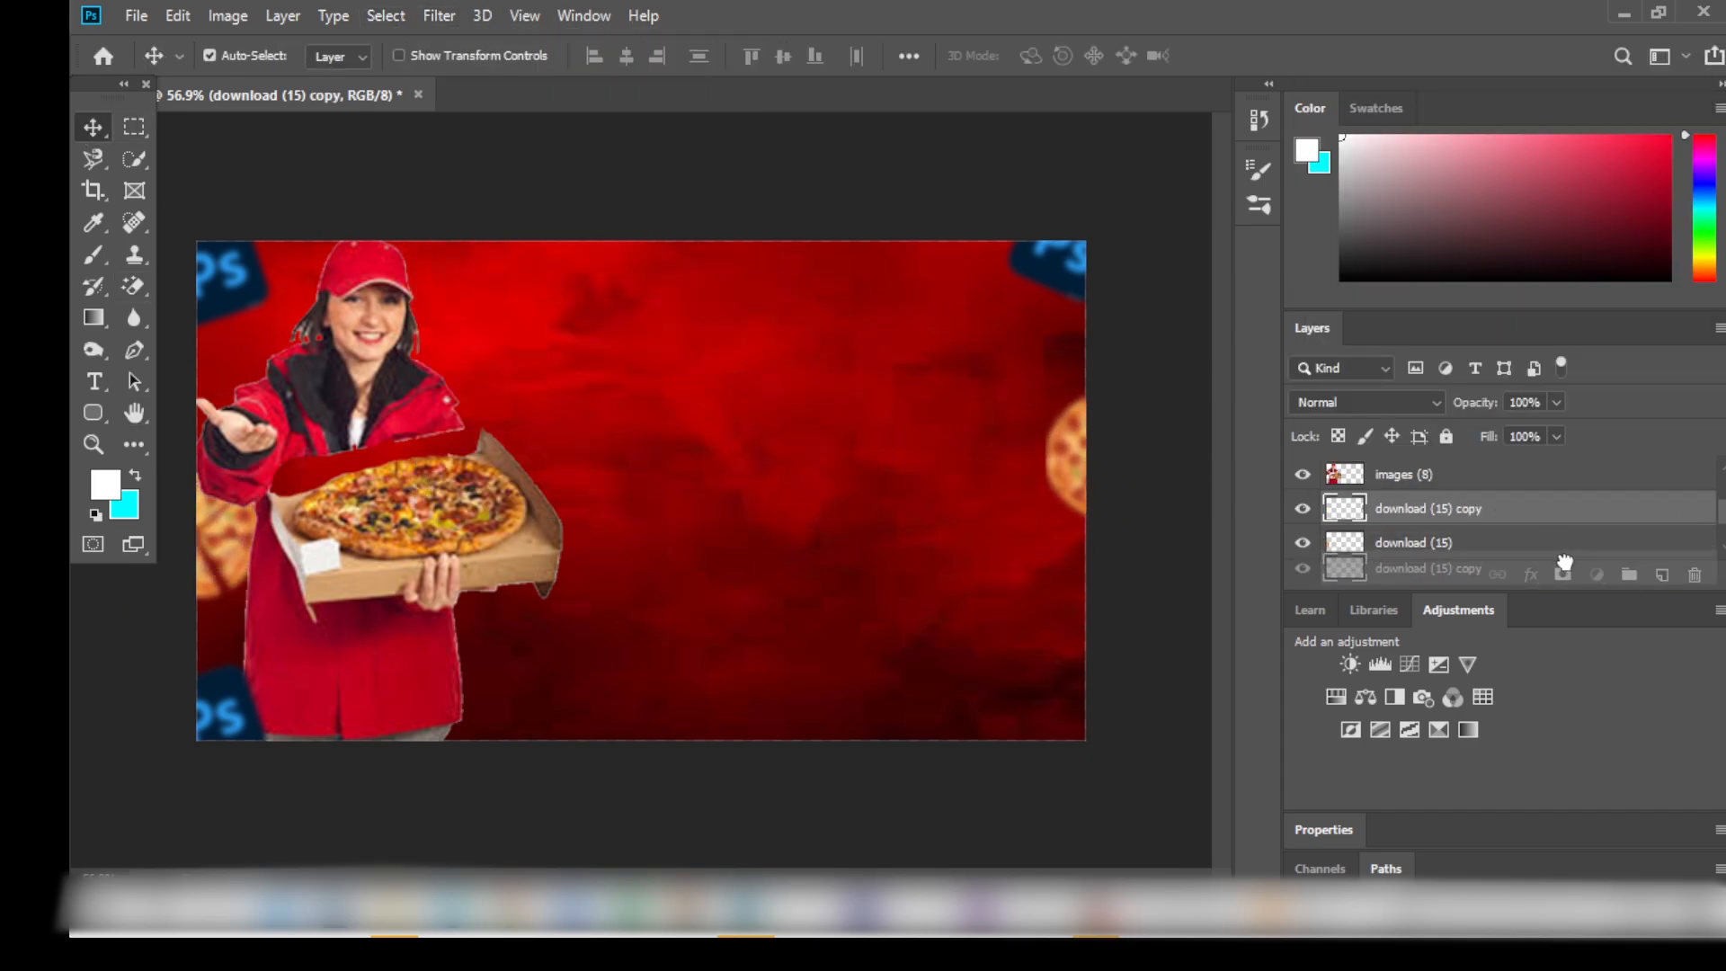
scroll(1438, 525, "down", 2)
key("ctrl+j")
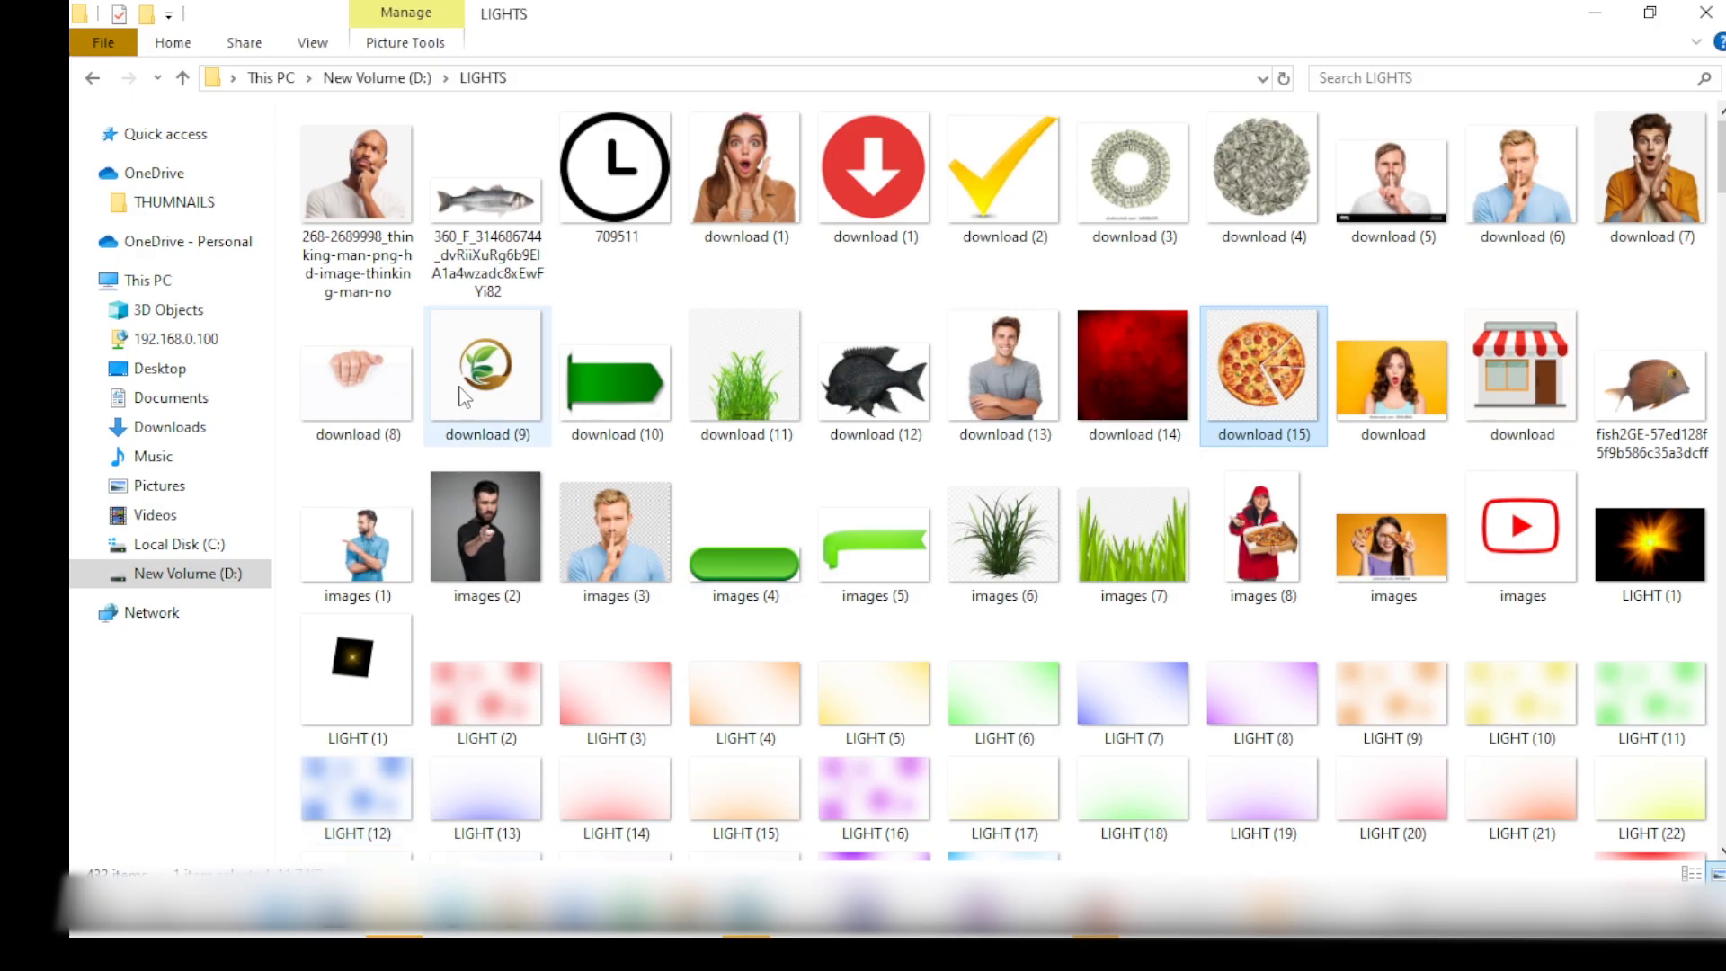
Place the hand image download (8) from the LIGHTS folder and erase its white background with the Magic Eraser.
left_click_drag(365, 366, 641, 490)
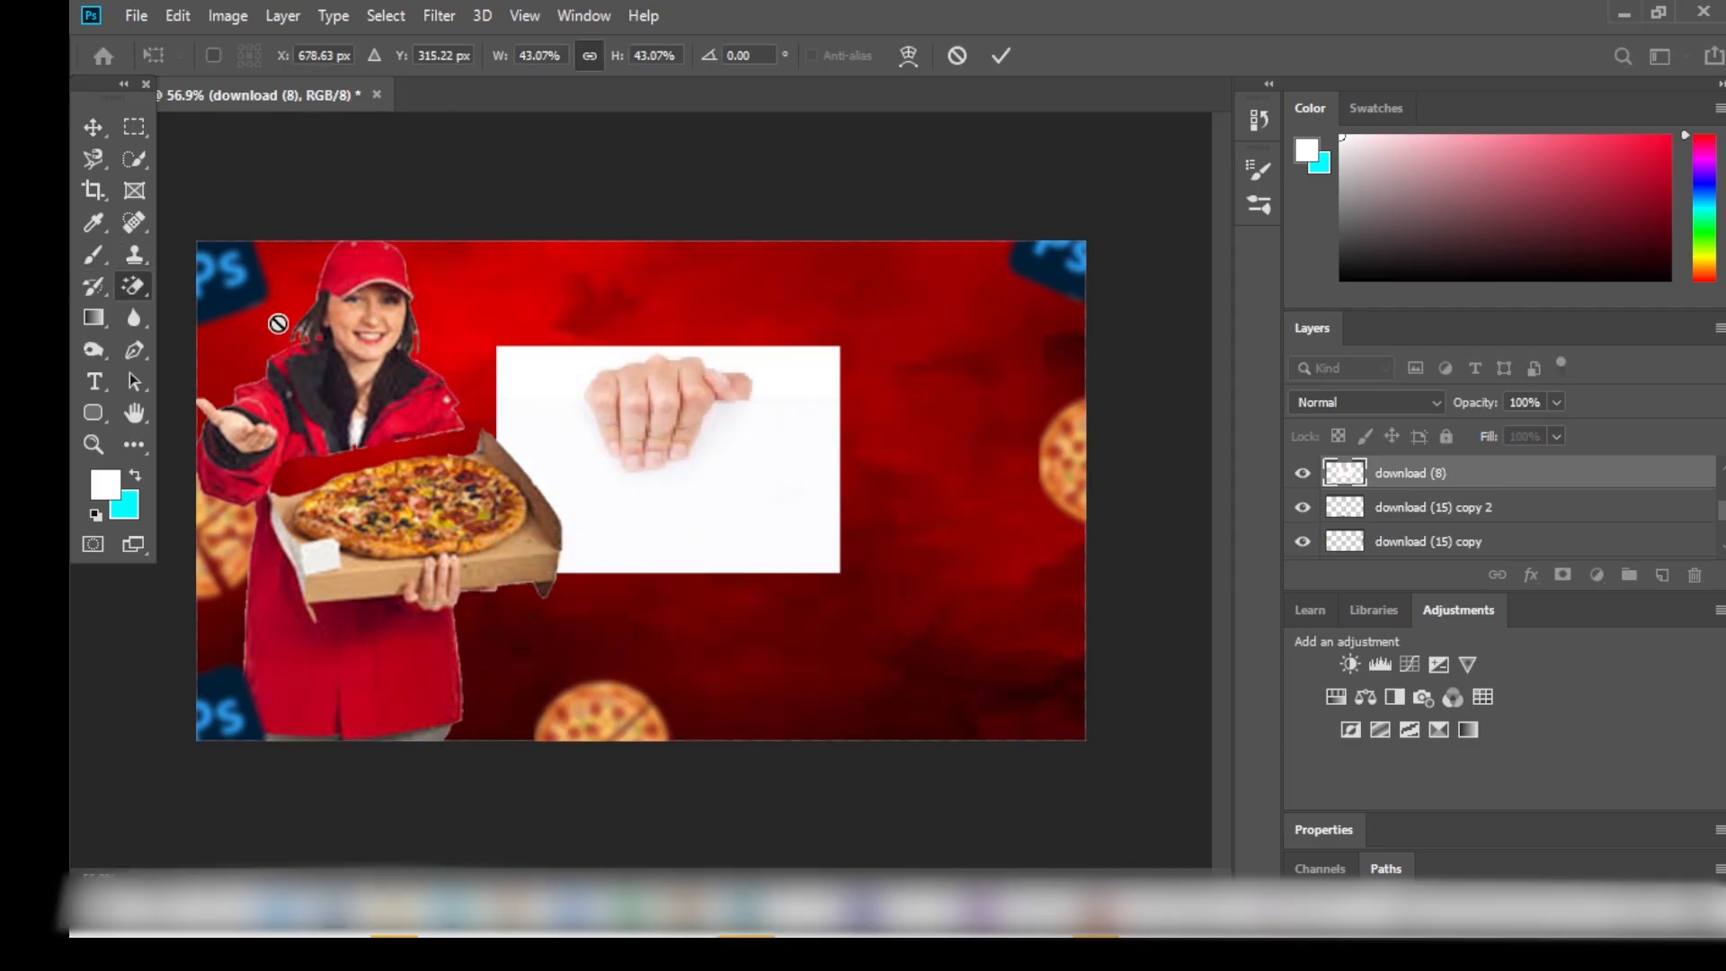
left_click(133, 286)
left_click(530, 387)
Place another copy of the pizza image download (15) from the LIGHTS folder at the canvas's center.
left_click(392, 933)
left_click_drag(1259, 162, 641, 490)
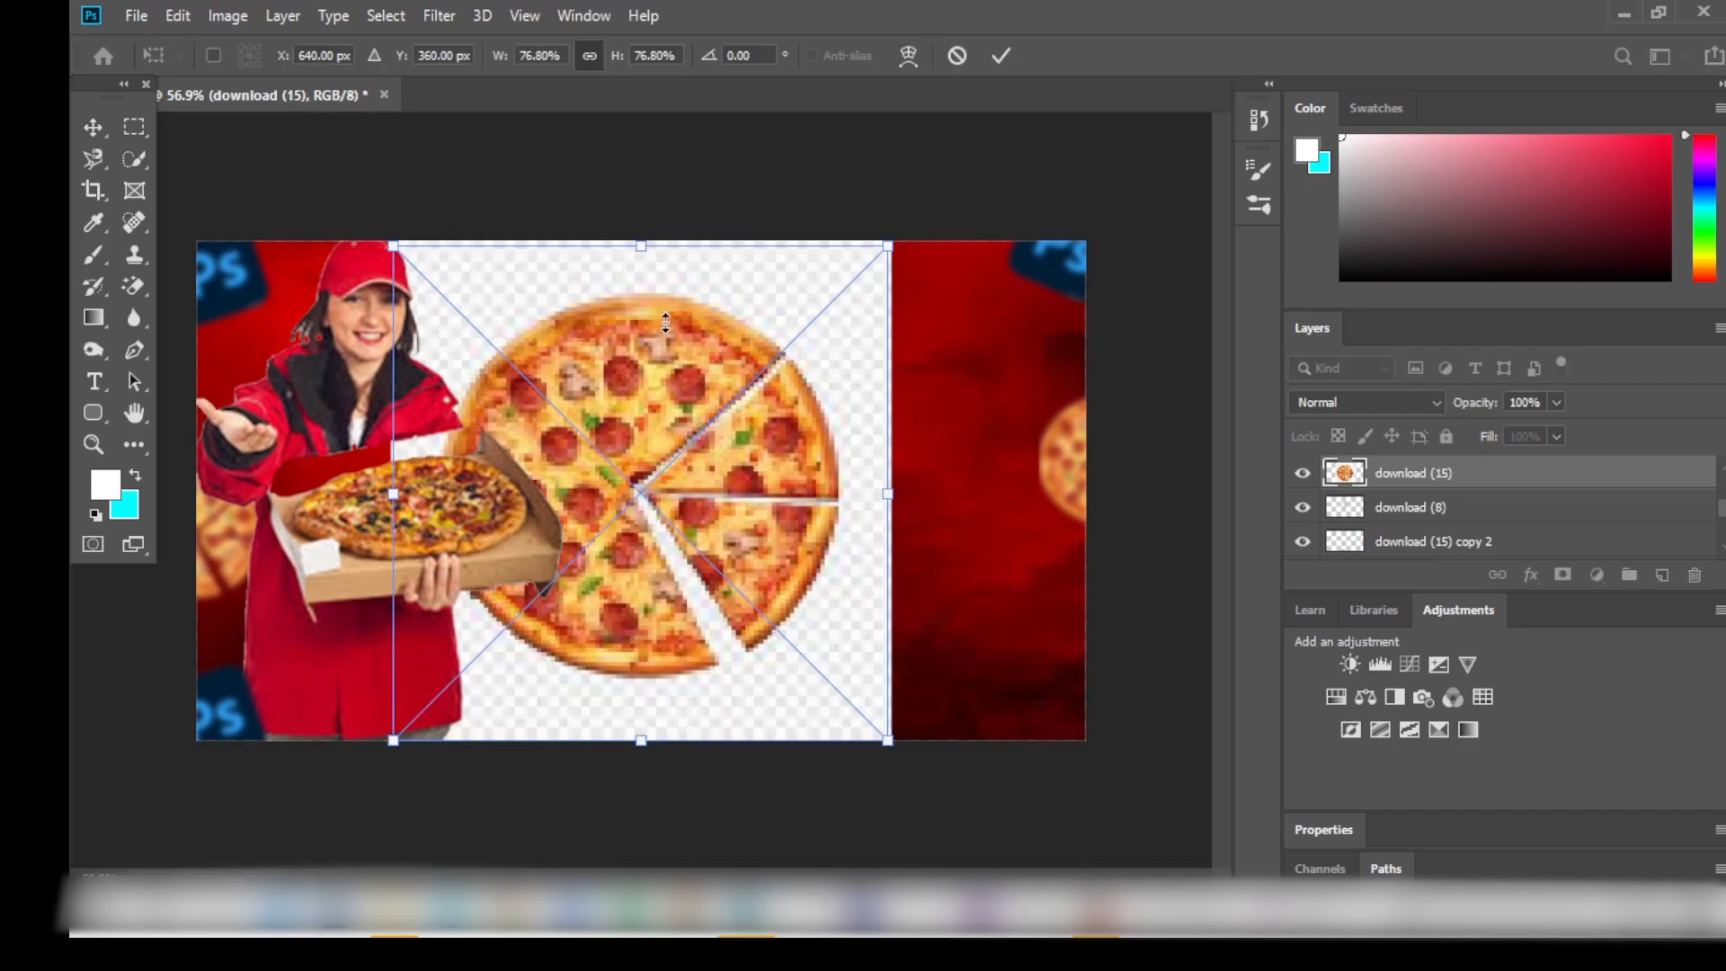
key("Return")
Erase the new pizza's checkered background and the light remnants between its slices with the Magic Eraser.
left_click(836, 496)
scroll(836, 497, "up", 10)
left_click(831, 458)
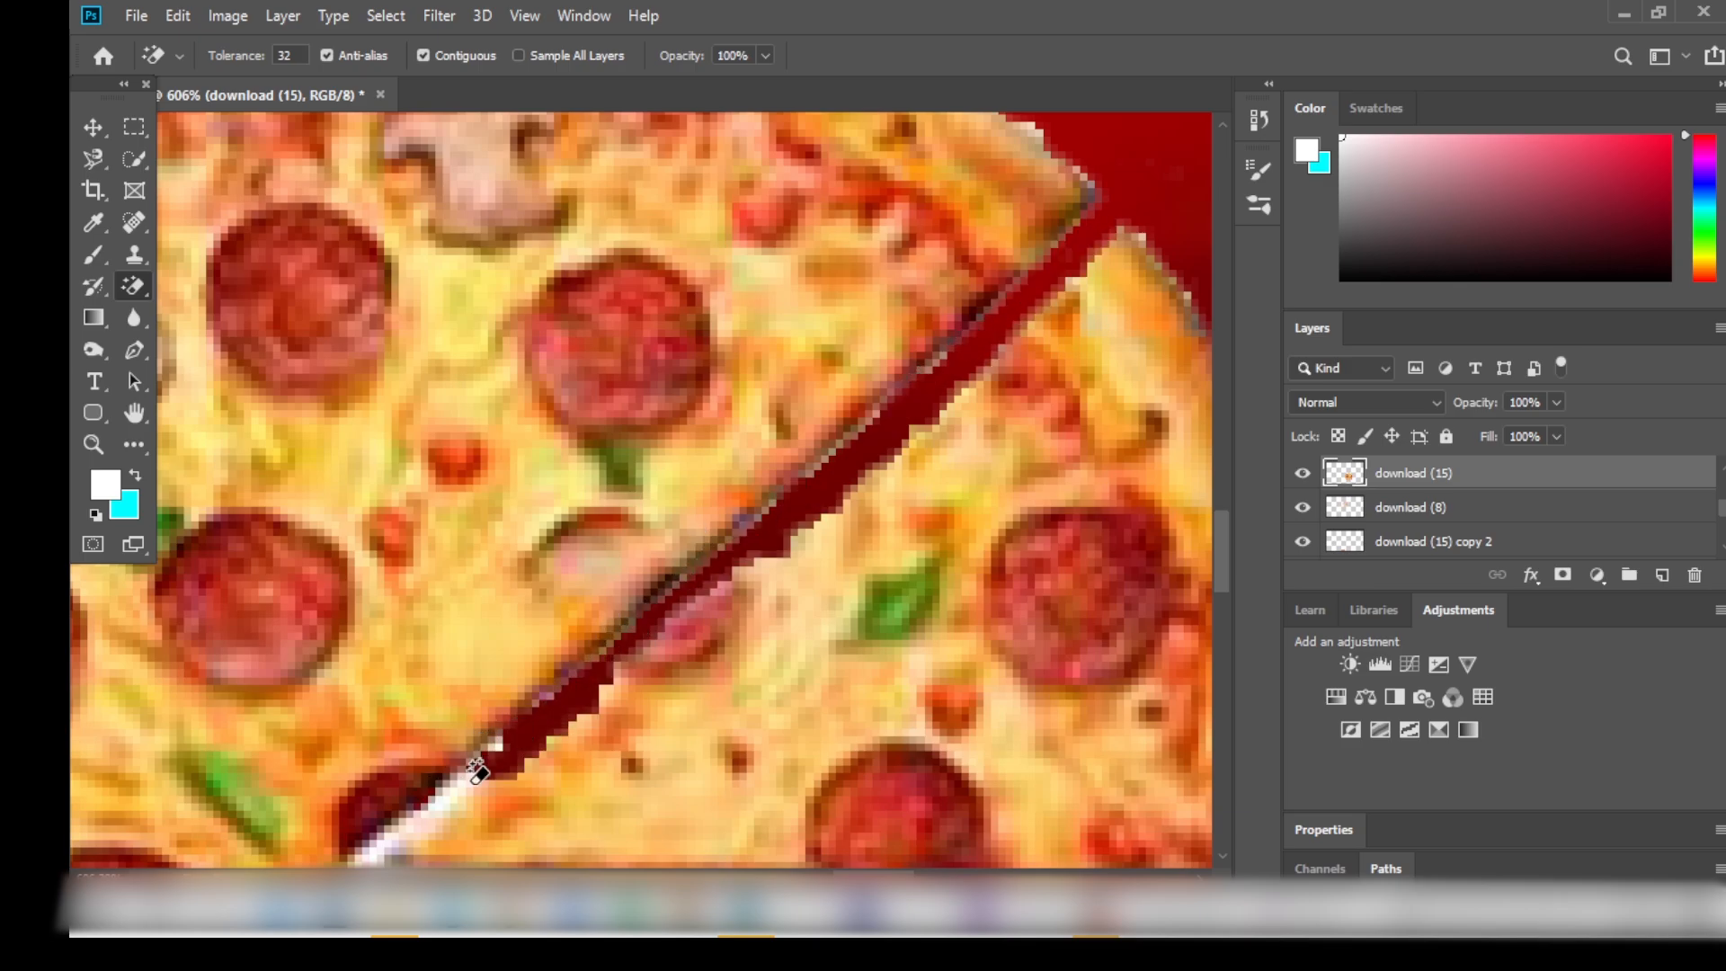
scroll(393, 537, "down", 3)
left_click(688, 568)
scroll(779, 551, "down", 8)
scroll(732, 443, "up", 6)
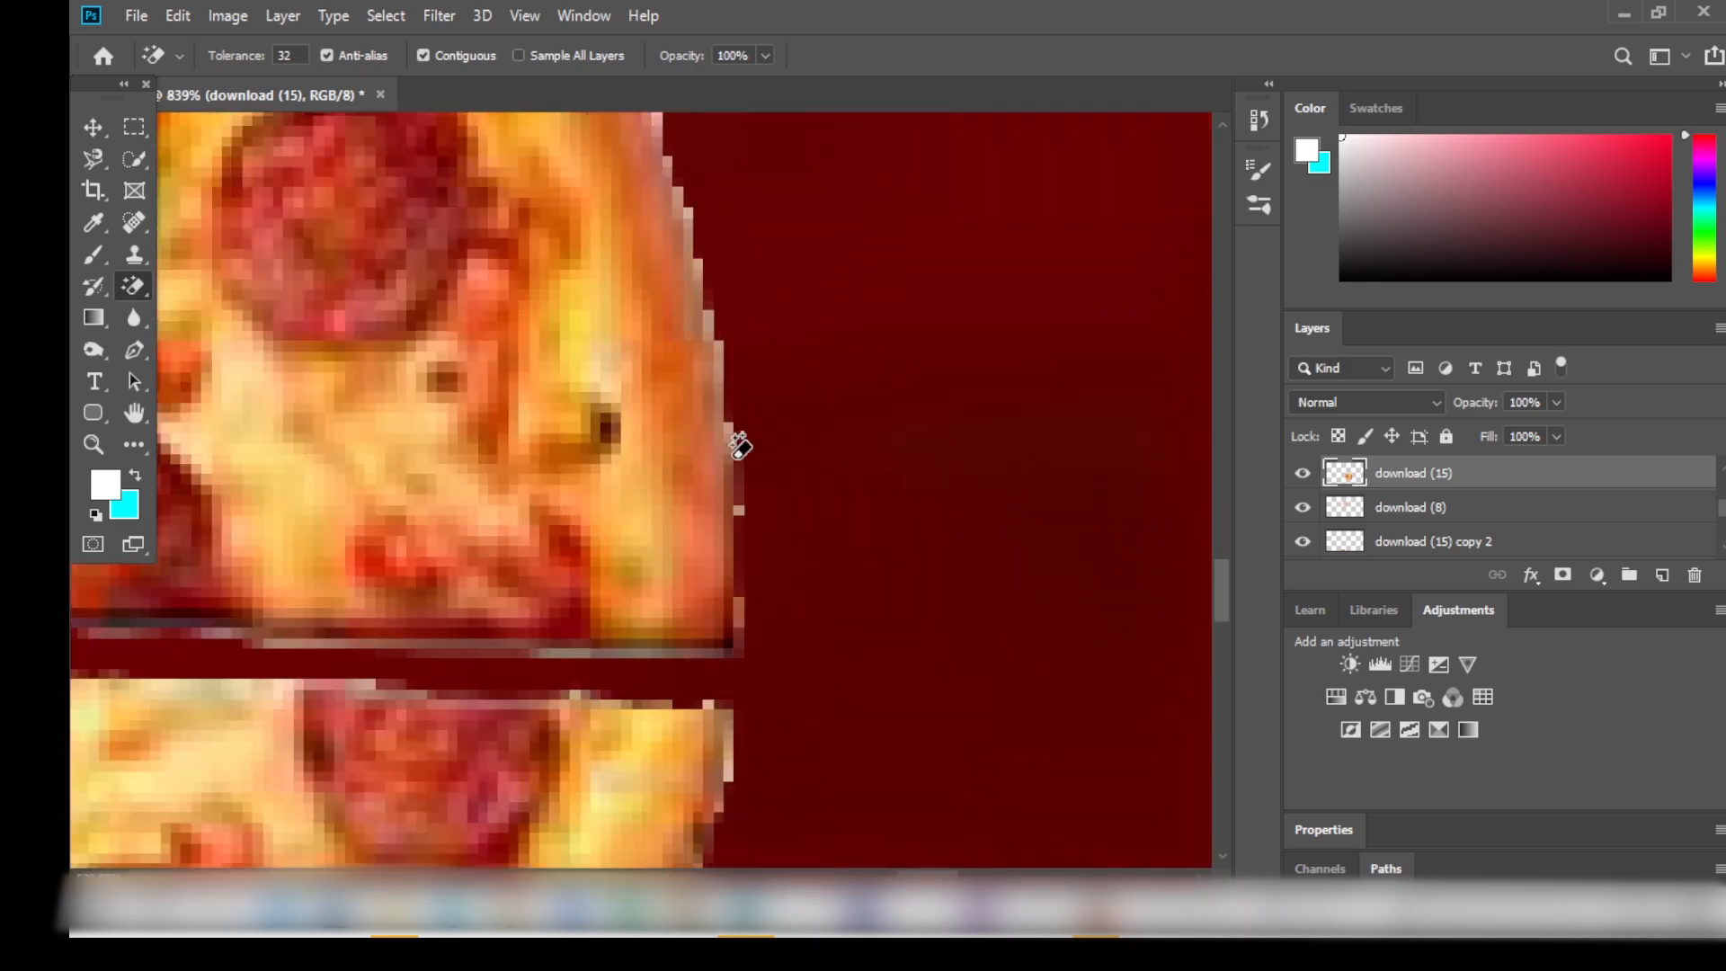
Shrink the new pizza, position it under the hand's fingers, and put its layer below the hand layer download (8).
scroll(416, 401, "down", 6)
key("ctrl+t")
left_click_drag(510, 454, 381, 188)
key("Return")
left_click_drag(1506, 481, 1507, 523)
scroll(674, 481, "down", 6)
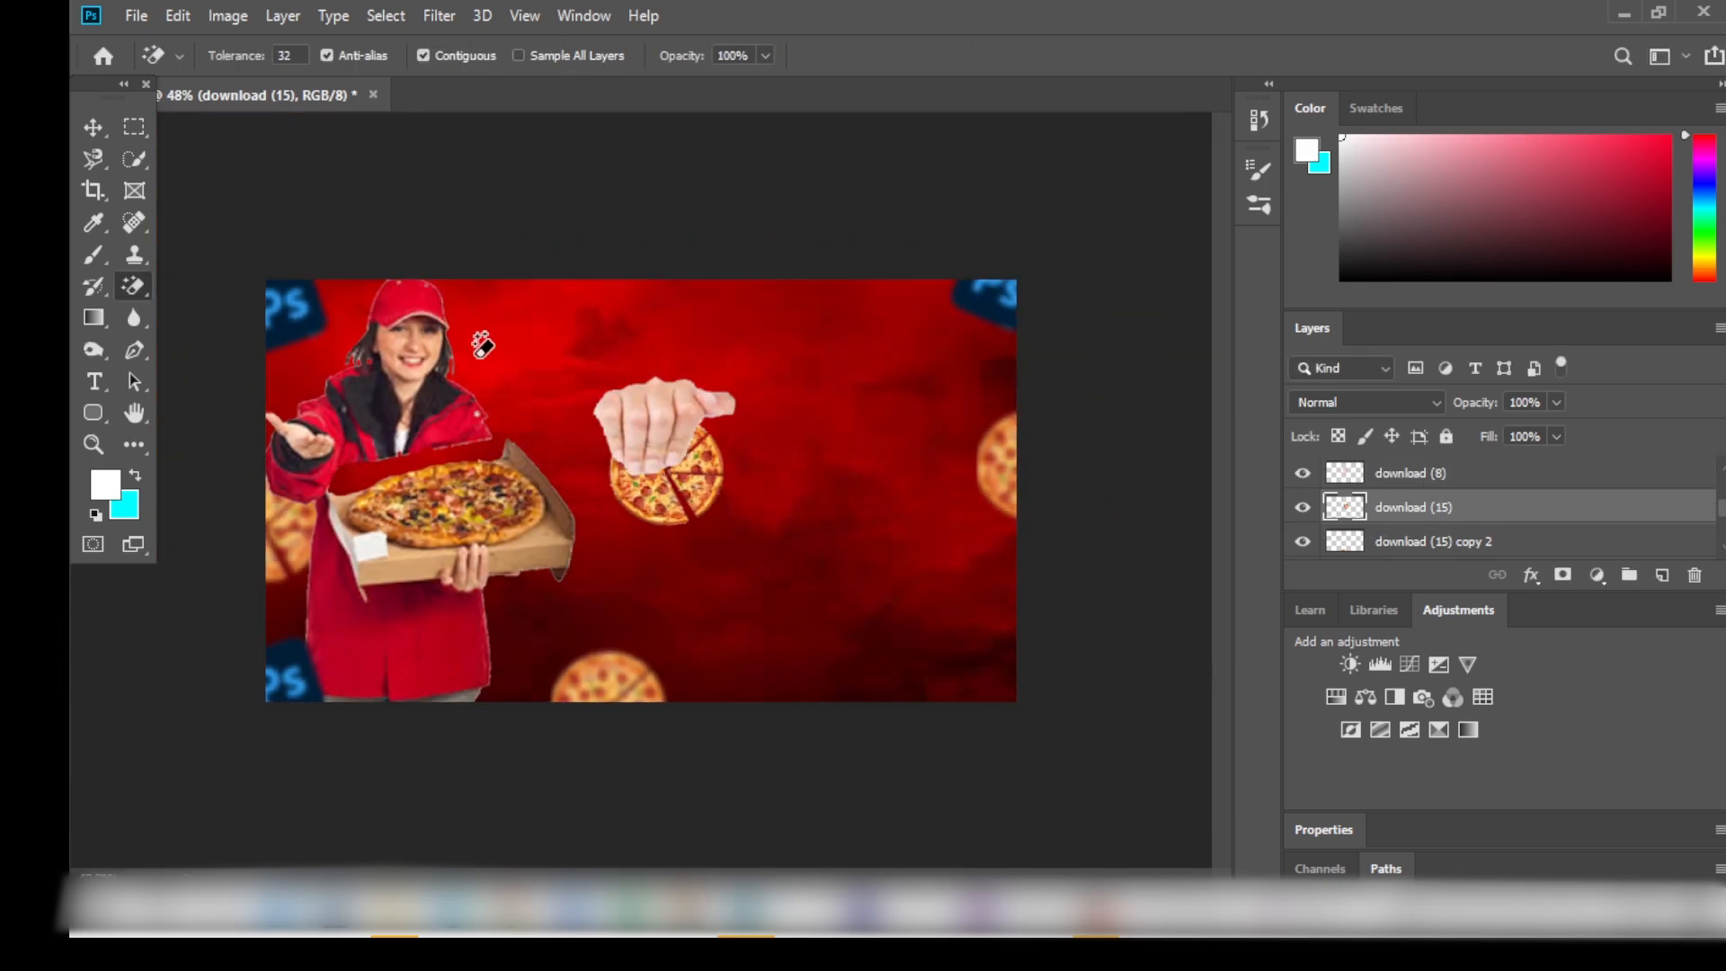
Merge the hand and its pizza into one layer and position the result beside the woman's open pizza box.
right_click(1572, 514)
left_click(1290, 721)
left_click_drag(644, 461, 629, 550)
key("ctrl+t")
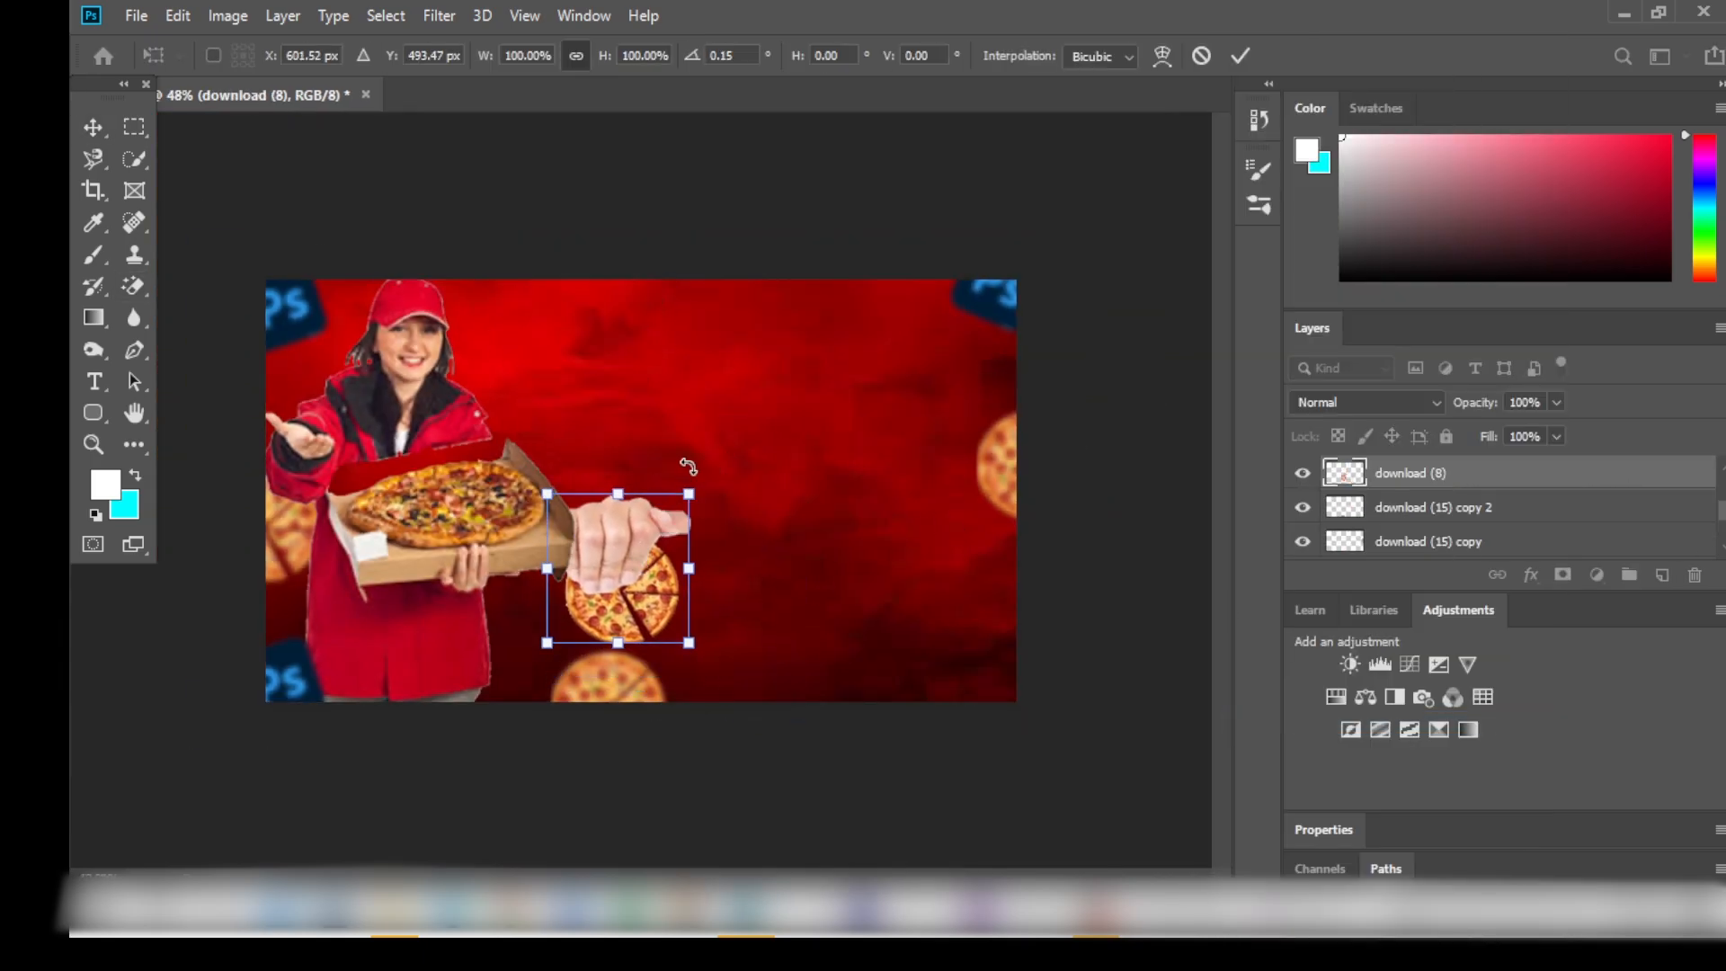
key("Return")
left_click(378, 941)
scroll(899, 503, "up", 3)
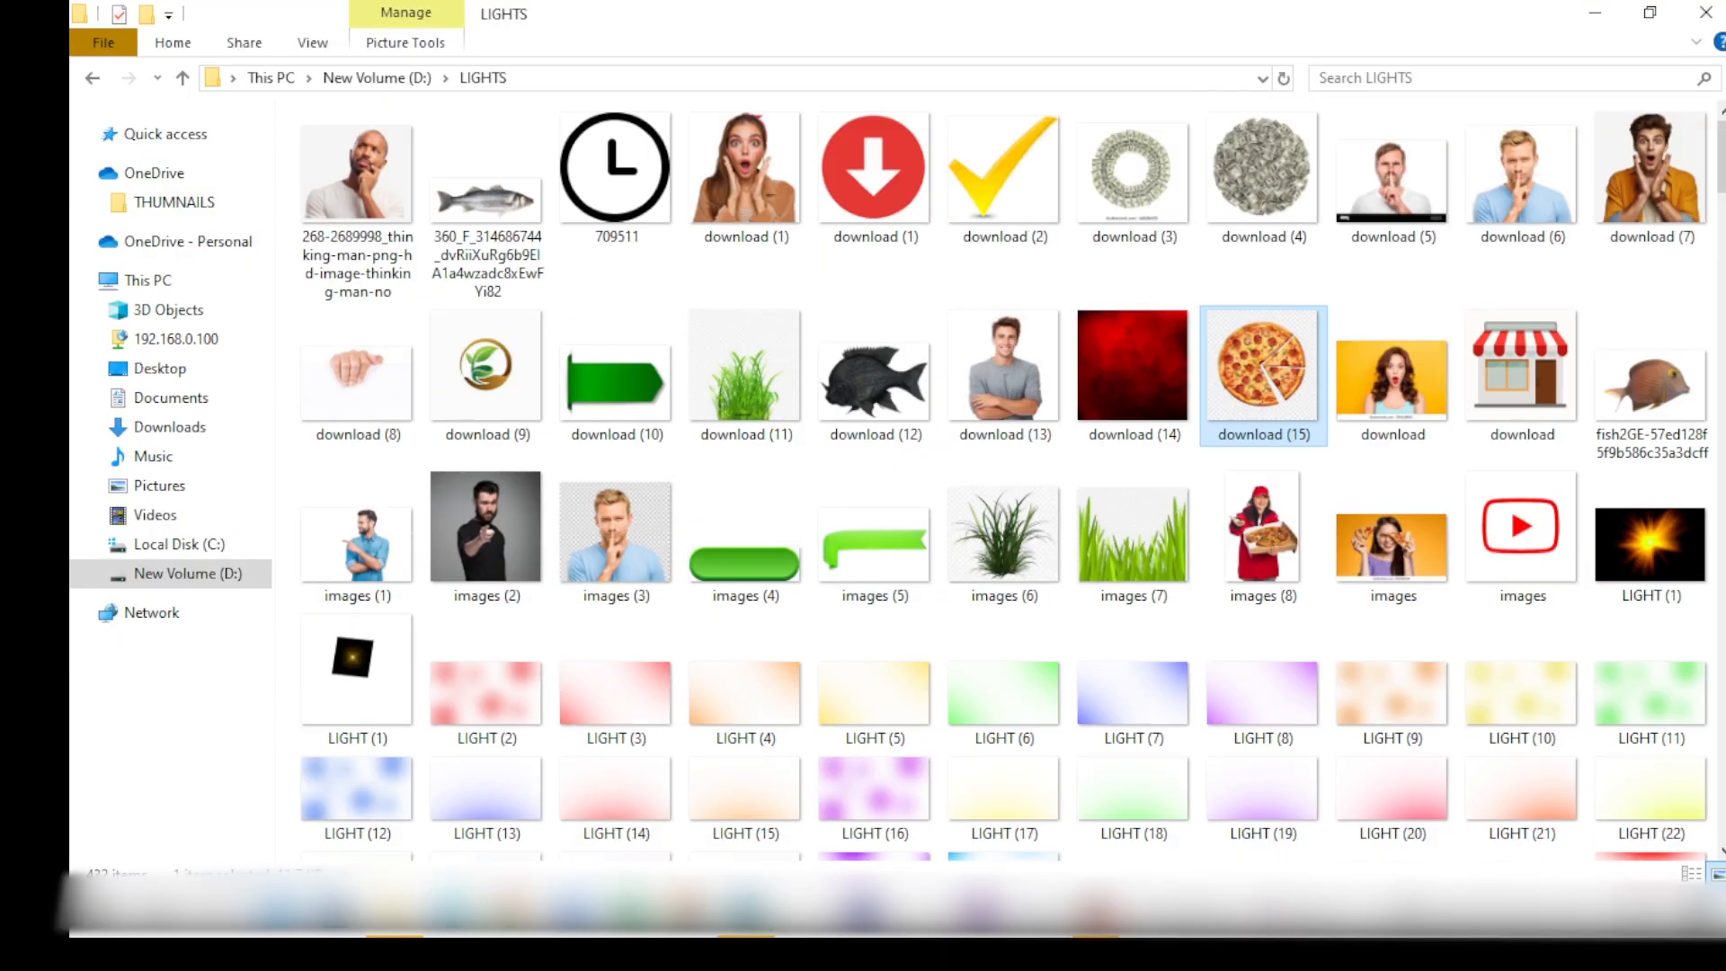
Select a tall rectangle across the hand area and fill it with a red Solid Color fill layer.
left_click_drag(582, 357, 769, 661)
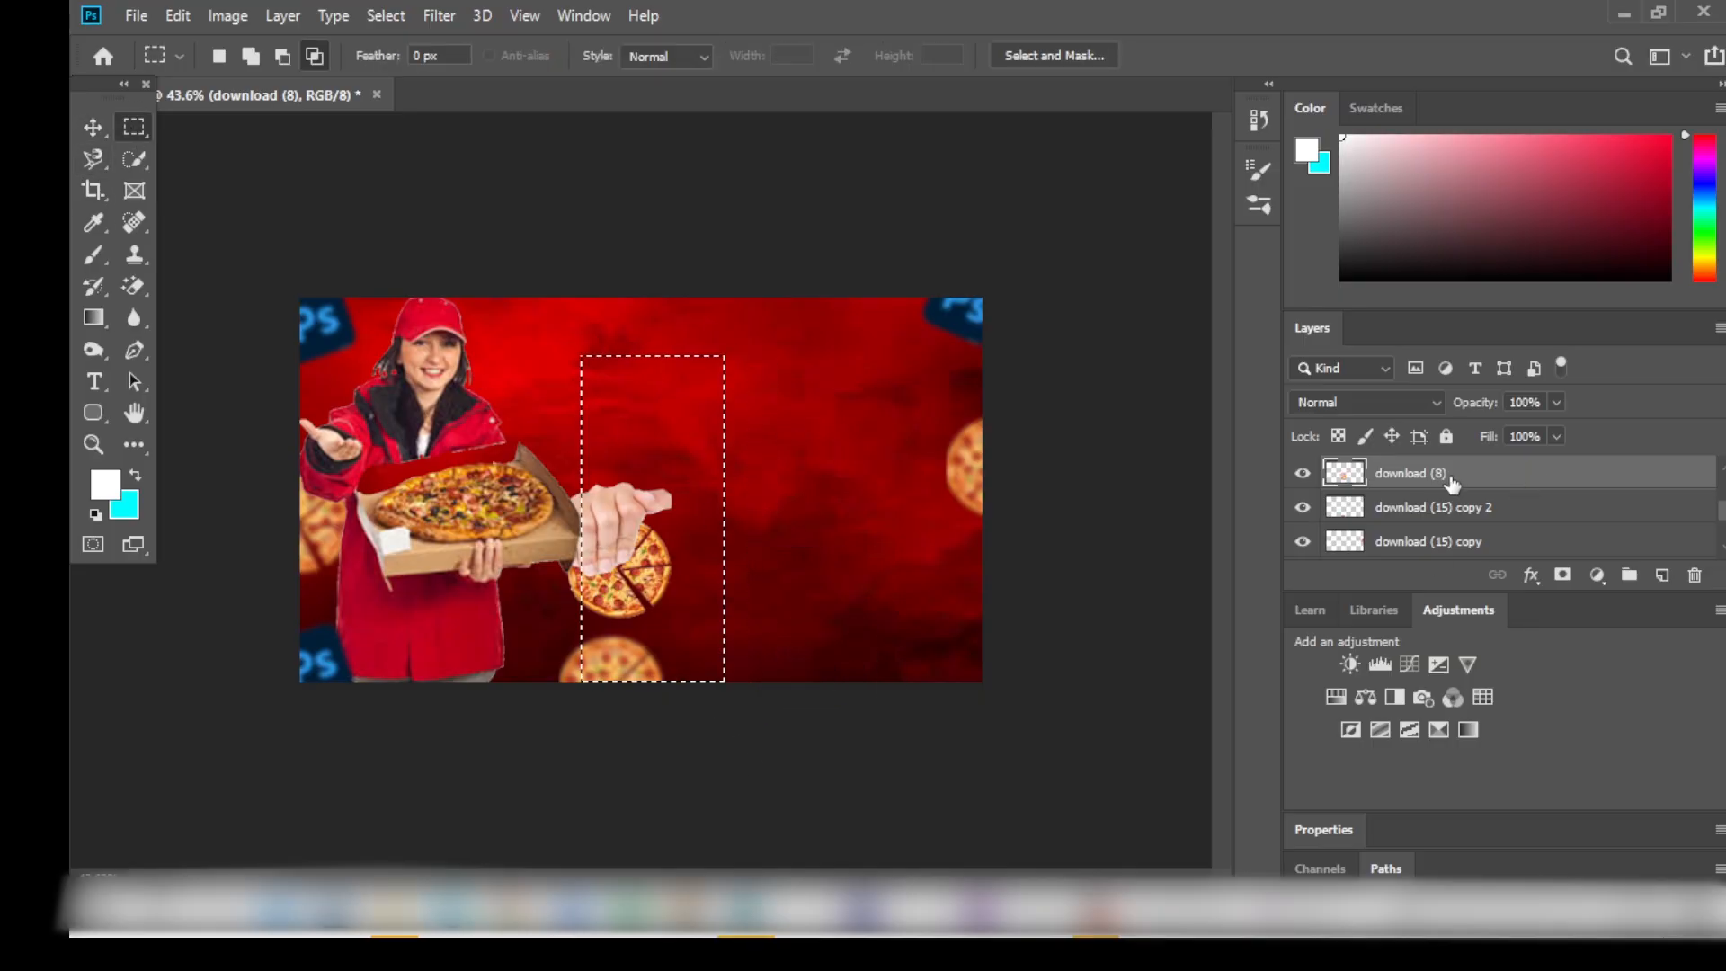
left_click(1597, 575)
left_click(1573, 145)
left_click(1599, 54)
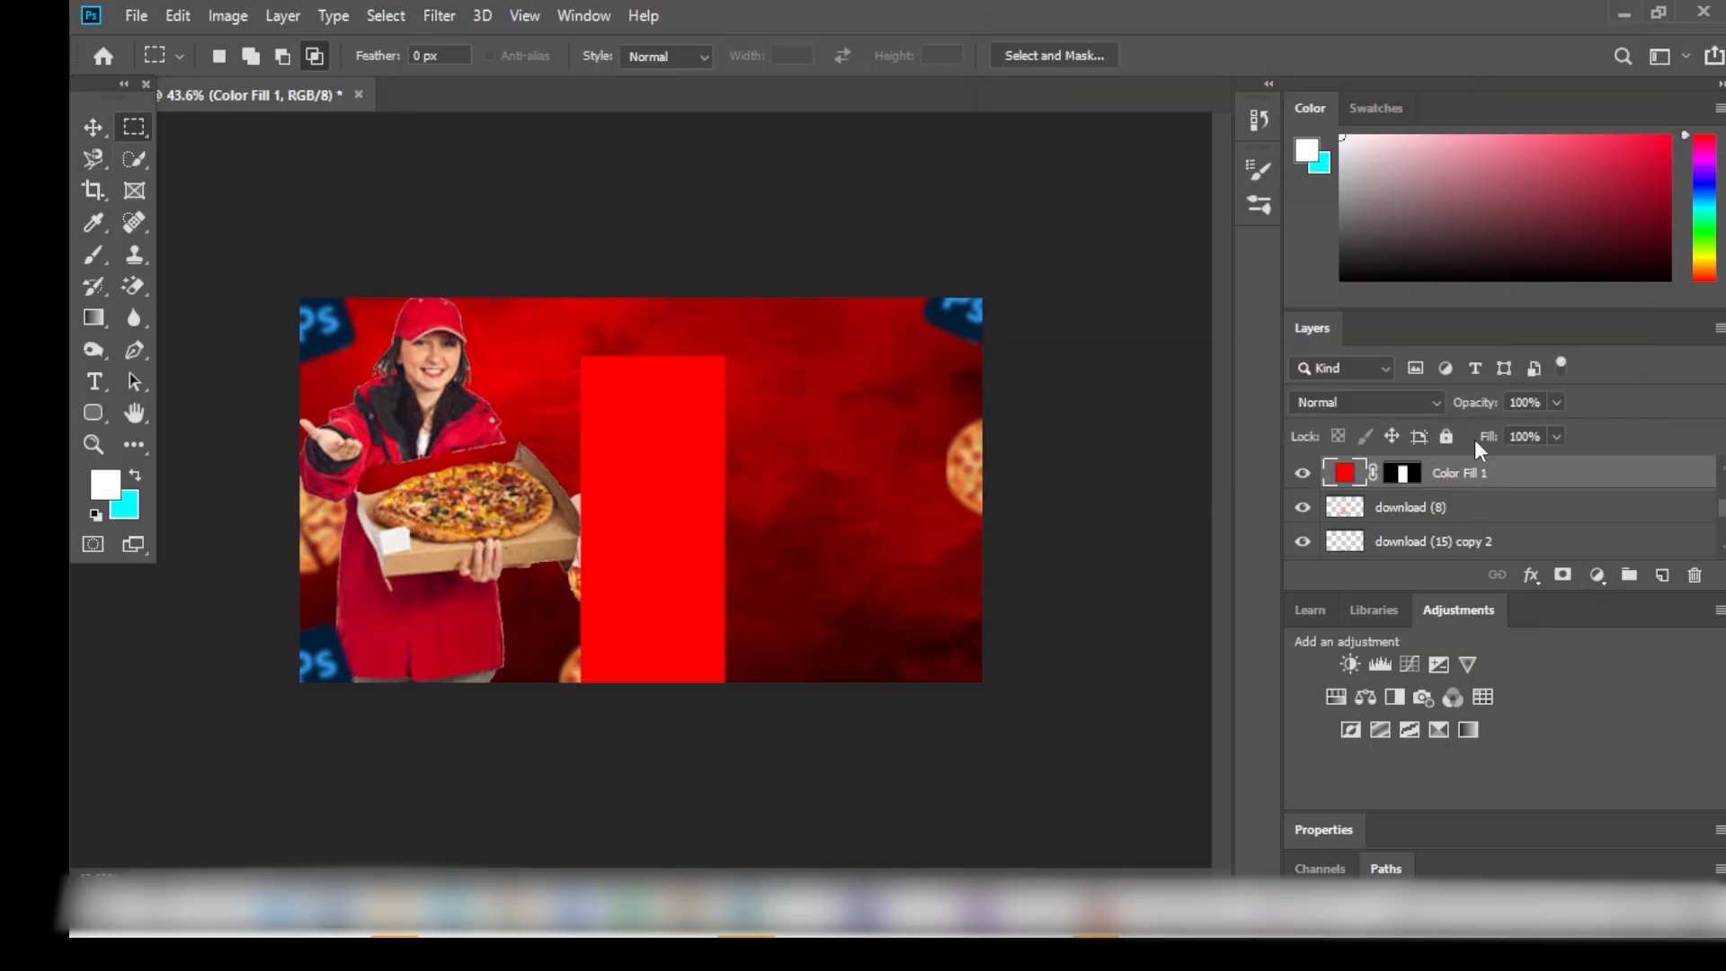
Give the red fill layer an Outer Glow and set its blend mode to Overlay.
double_click(1582, 473)
left_click(1285, 225)
left_click(1281, 410)
scroll(797, 645, "down", 1)
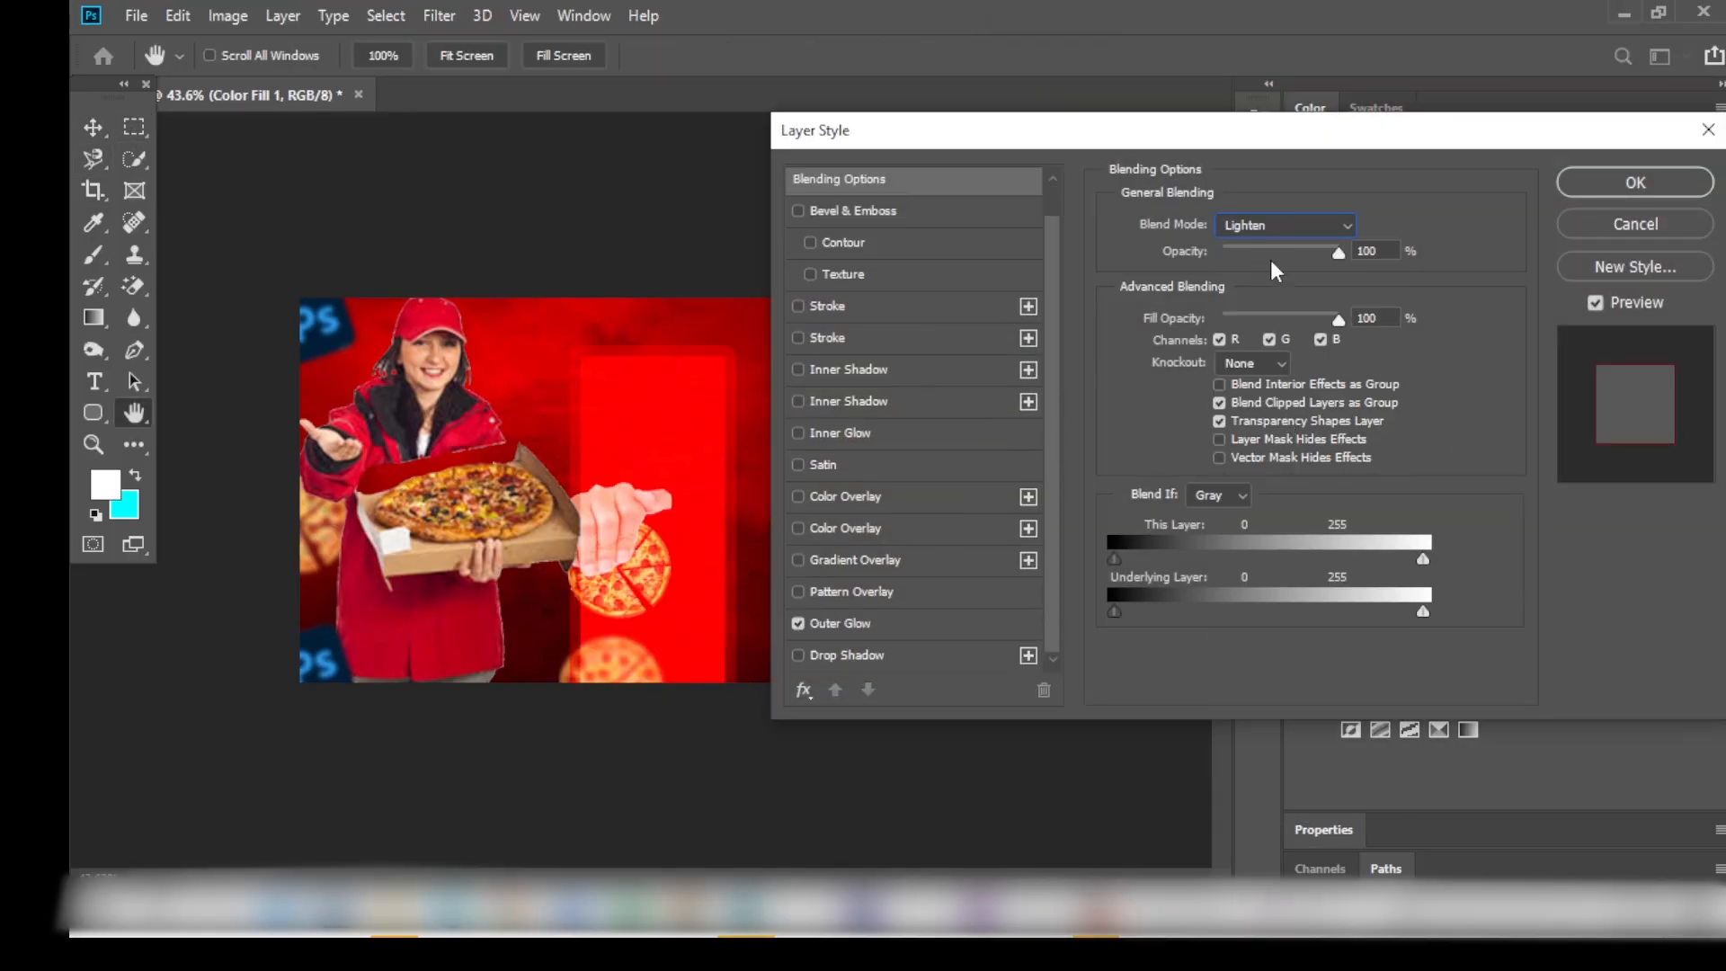
left_click(1285, 224)
left_click(1259, 520)
left_click(1609, 183)
Resize the red rectangle and position it over the woman on the canvas's left side.
key("ctrl+t")
left_click_drag(626, 356, 627, 294)
left_click_drag(651, 423, 417, 435)
left_click_drag(502, 499, 535, 499)
left_click_drag(468, 503, 459, 572)
key("Return")
Move the red fill layer below the download (15) layers and nudge the rectangle into place behind the woman.
left_click_drag(1564, 473, 1291, 532)
scroll(1521, 506, "down", 1)
left_click(93, 127)
left_click_drag(503, 396, 503, 402)
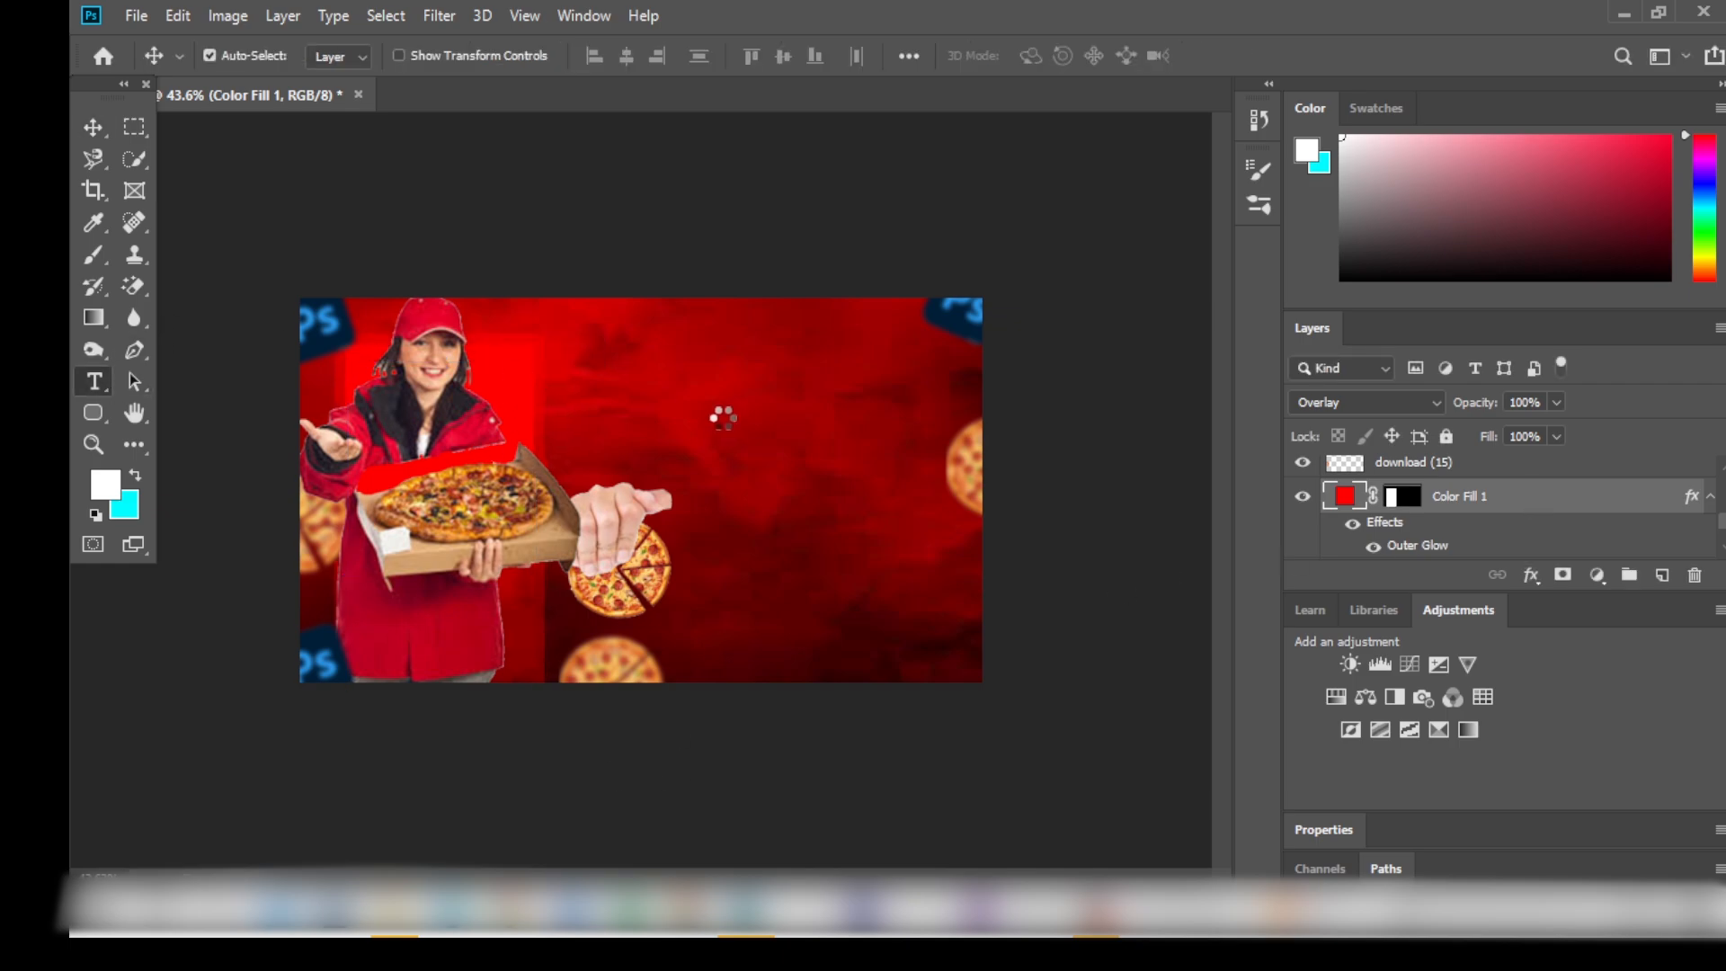
Add the text "THUMNAIL" to the right of the woman in Myriad Hebrew Bold Italic.
left_click(717, 412)
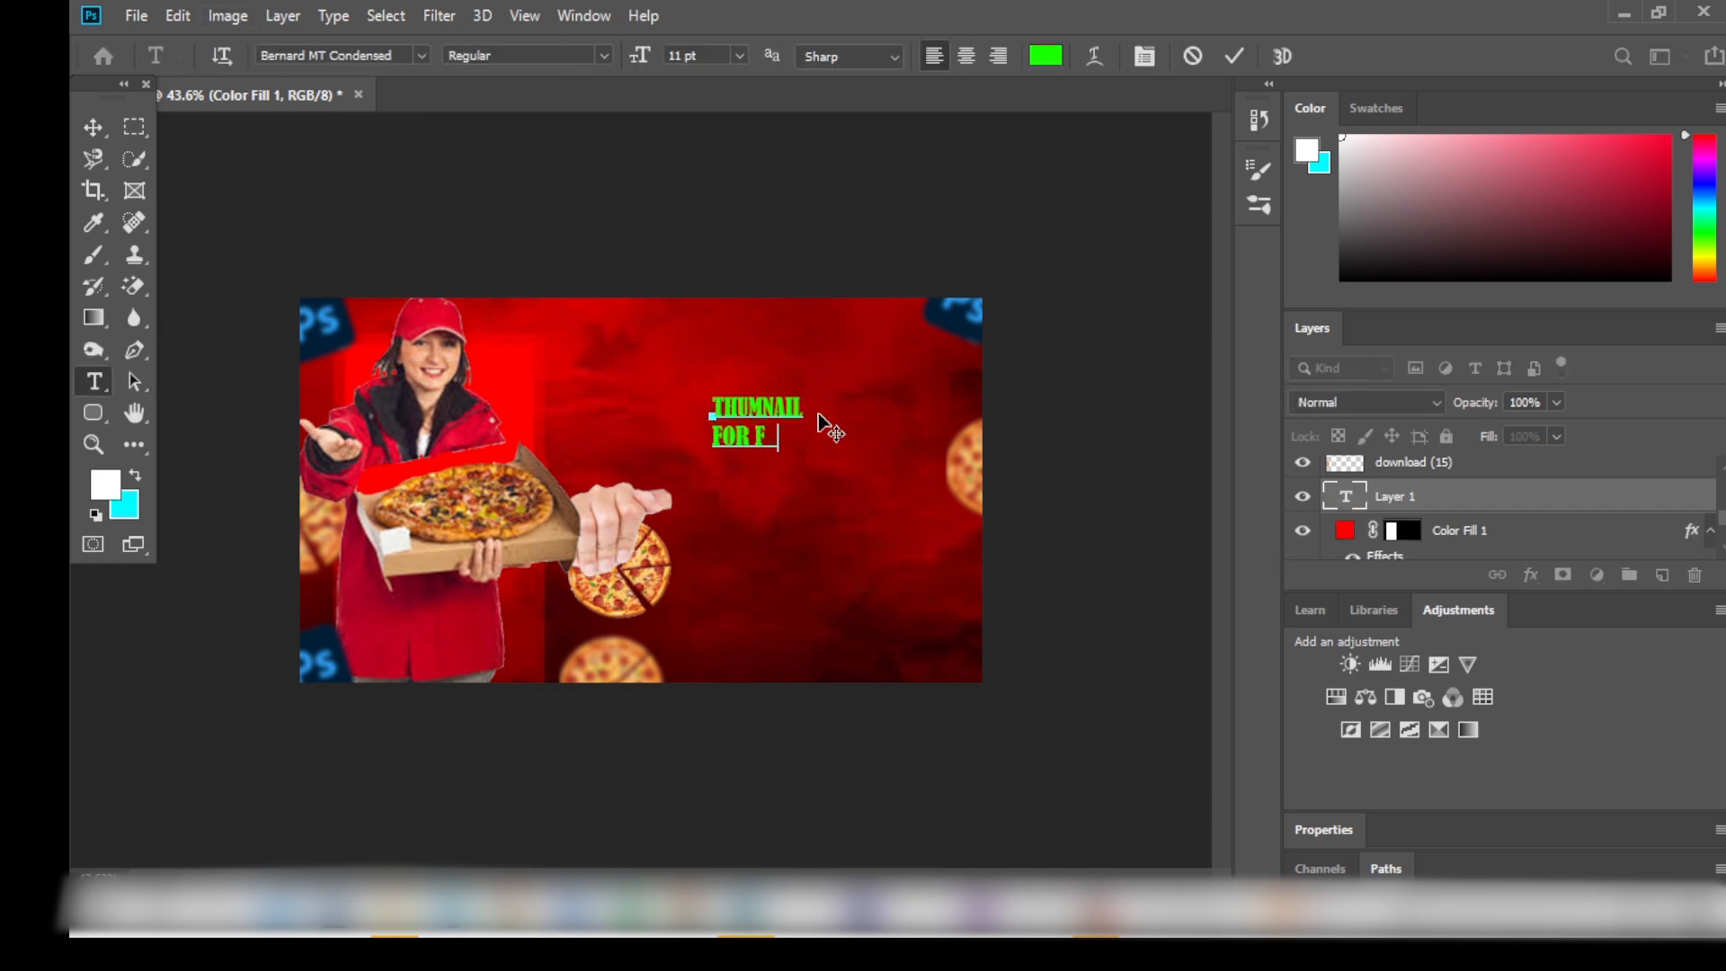
left_click(421, 55)
type("myriad")
left_click(387, 205)
Change the THUMNAIL text color to yellow.
left_click(1045, 55)
left_click(1360, 338)
left_click_drag(1360, 338, 1367, 304)
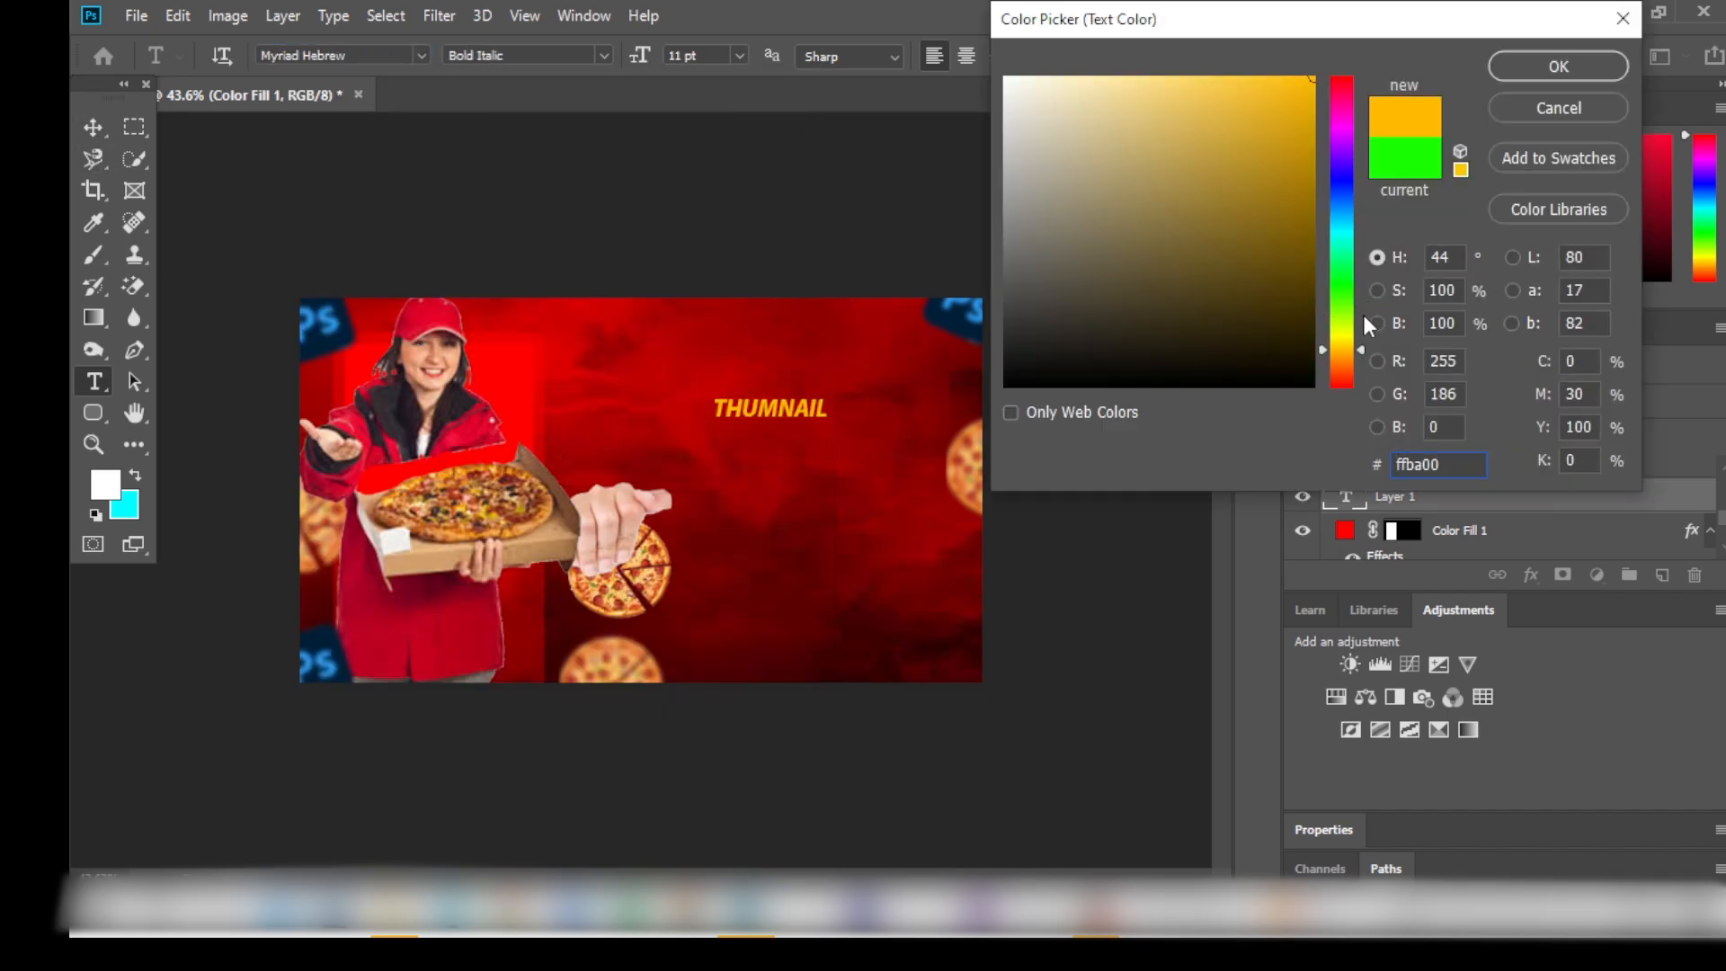
key("Return")
Enlarge the THUMNAIL text and position it across the canvas's upper right area.
key("ctrl+t")
left_click_drag(833, 450, 935, 541)
left_click_drag(802, 445, 775, 423)
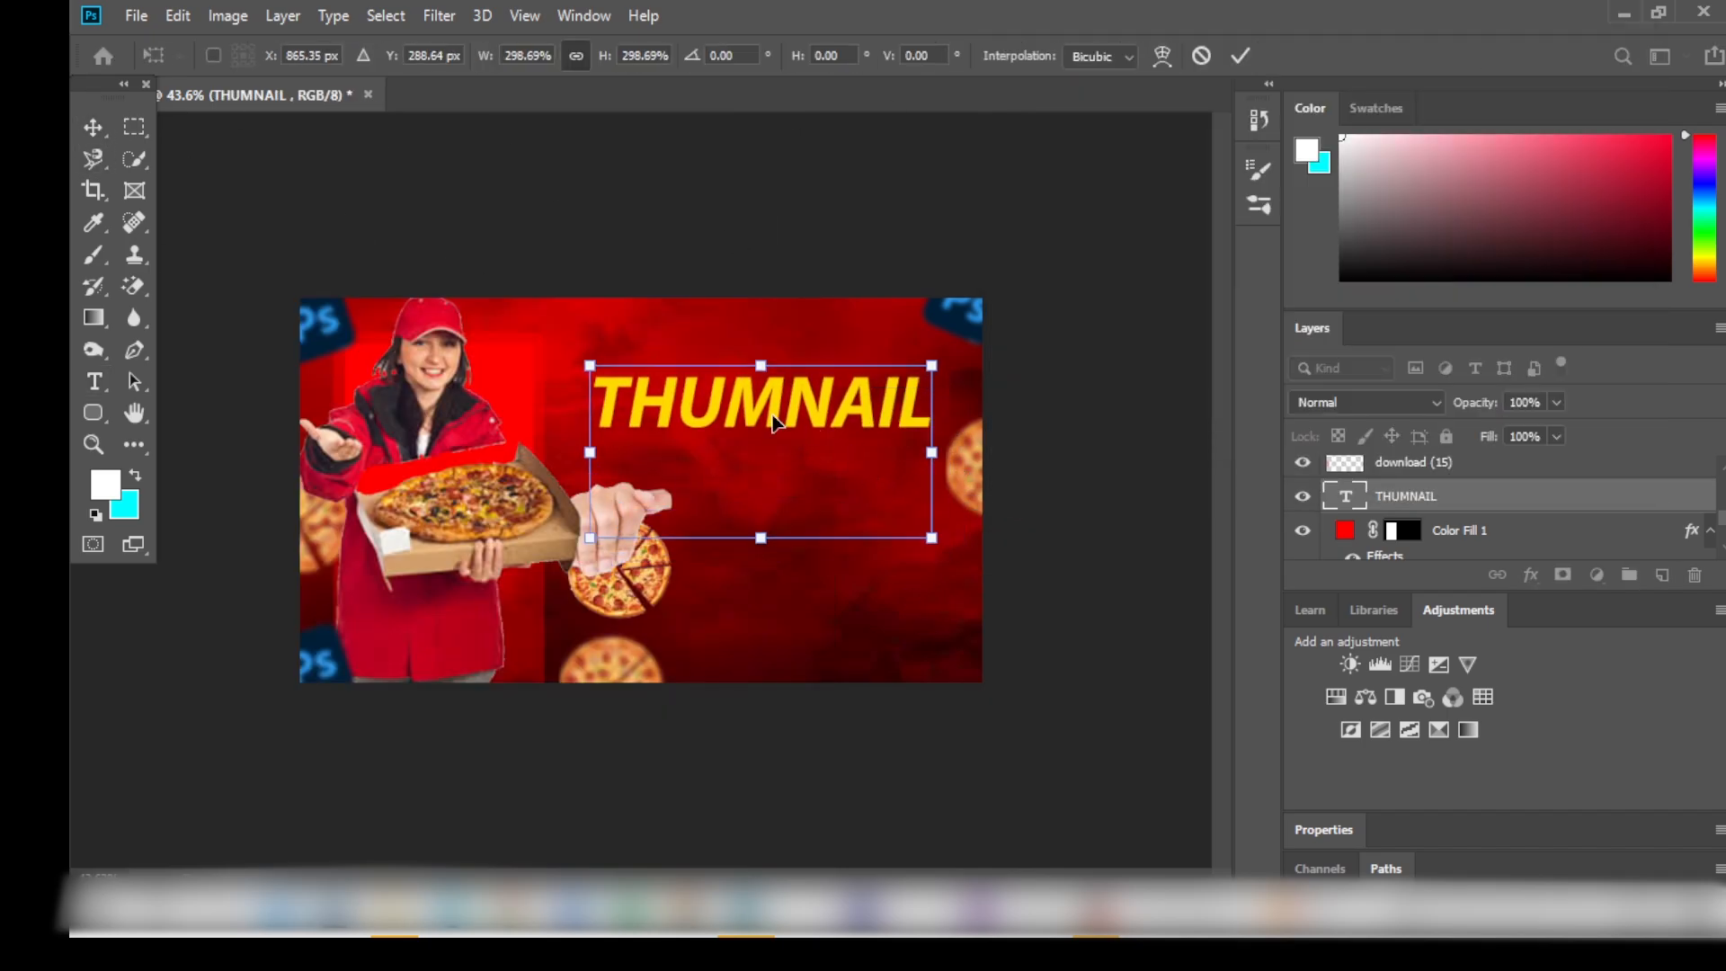
left_click_drag(931, 537, 954, 575)
key("Return")
Add a black Soft Light Outer Glow to the THUMNAIL text with 100% opacity, 100% spread and a size of about 18 px.
double_click(1522, 497)
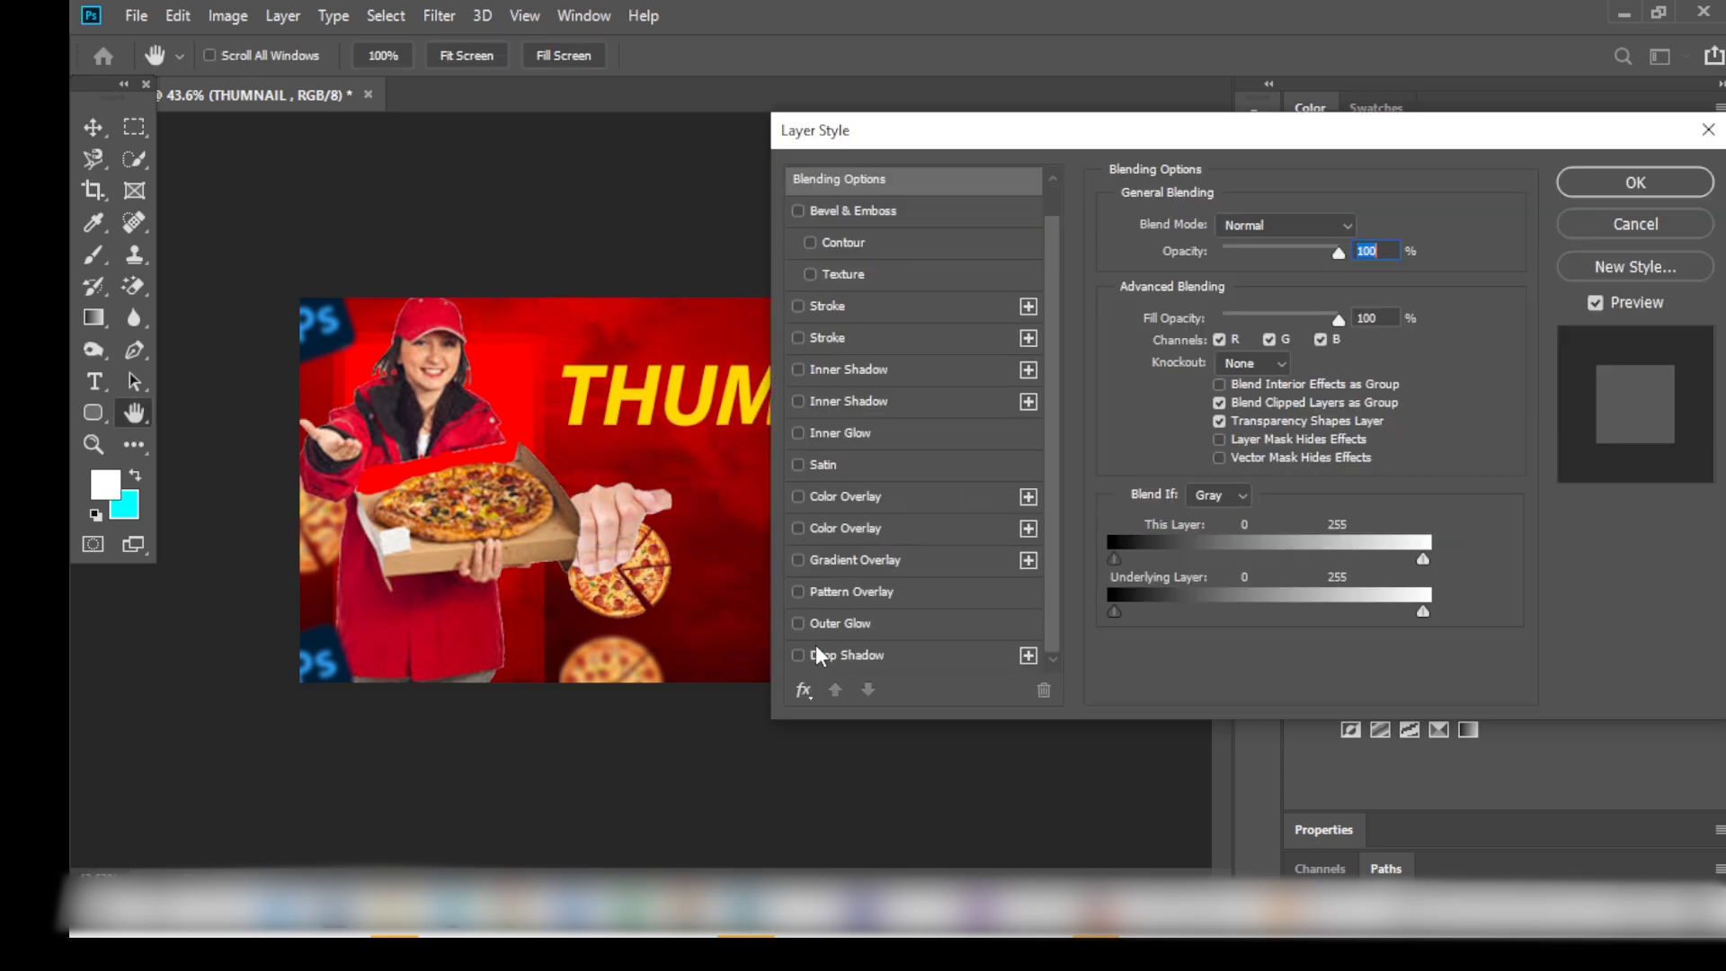
left_click(840, 623)
left_click(1134, 323)
type("000000")
left_click(1497, 70)
left_click(1243, 515)
double_click(1113, 566)
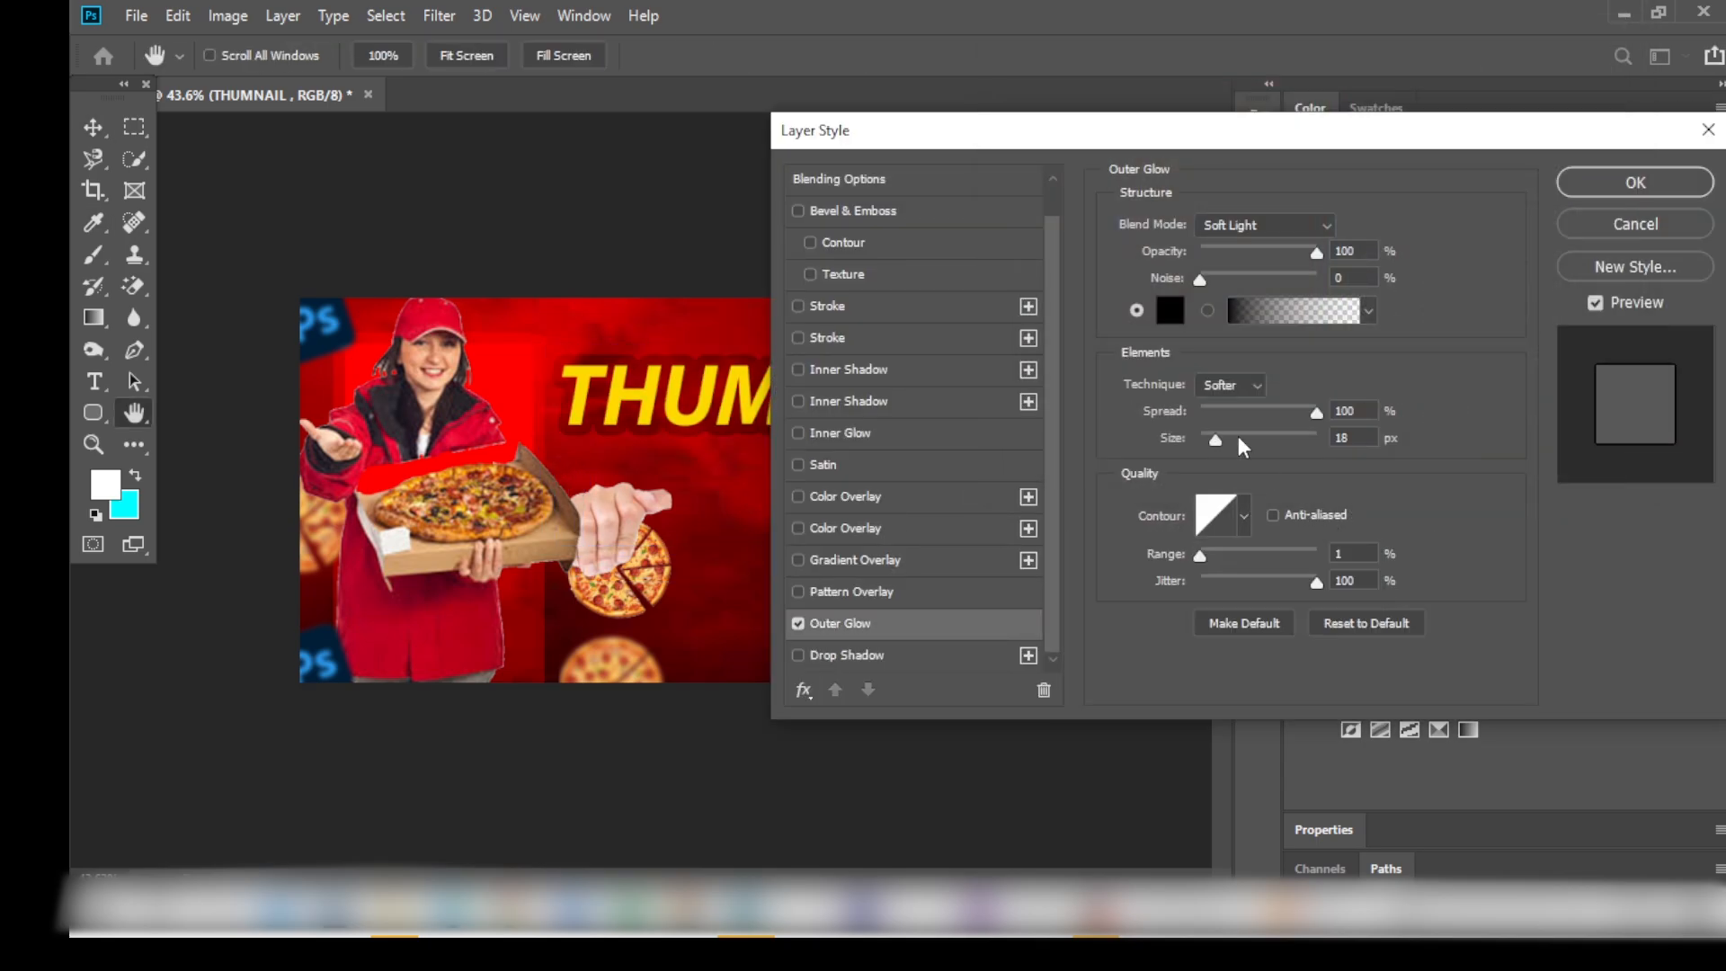
Add a 65 px inside stroke with an orange-yellow-orange gradient and a white 27 px Inner Shadow at 73% opacity to THUMNAIL.
left_click(827, 337)
left_click(1310, 401)
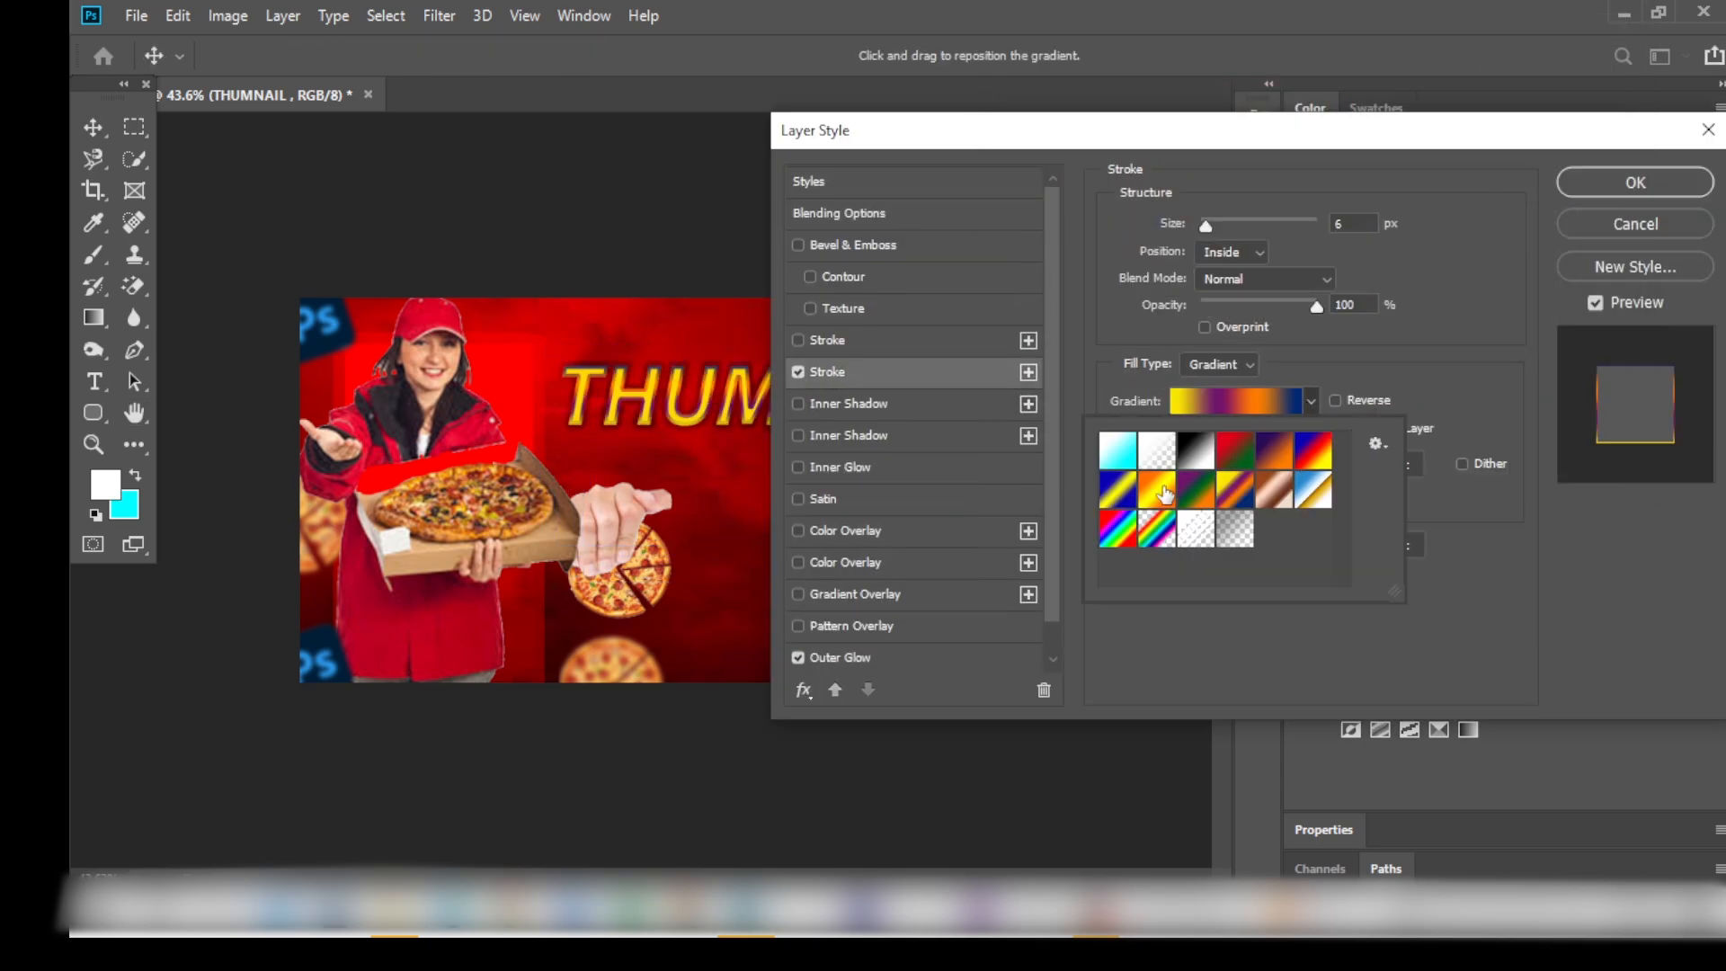
double_click(1213, 467)
left_click(1242, 429)
left_click(1243, 430)
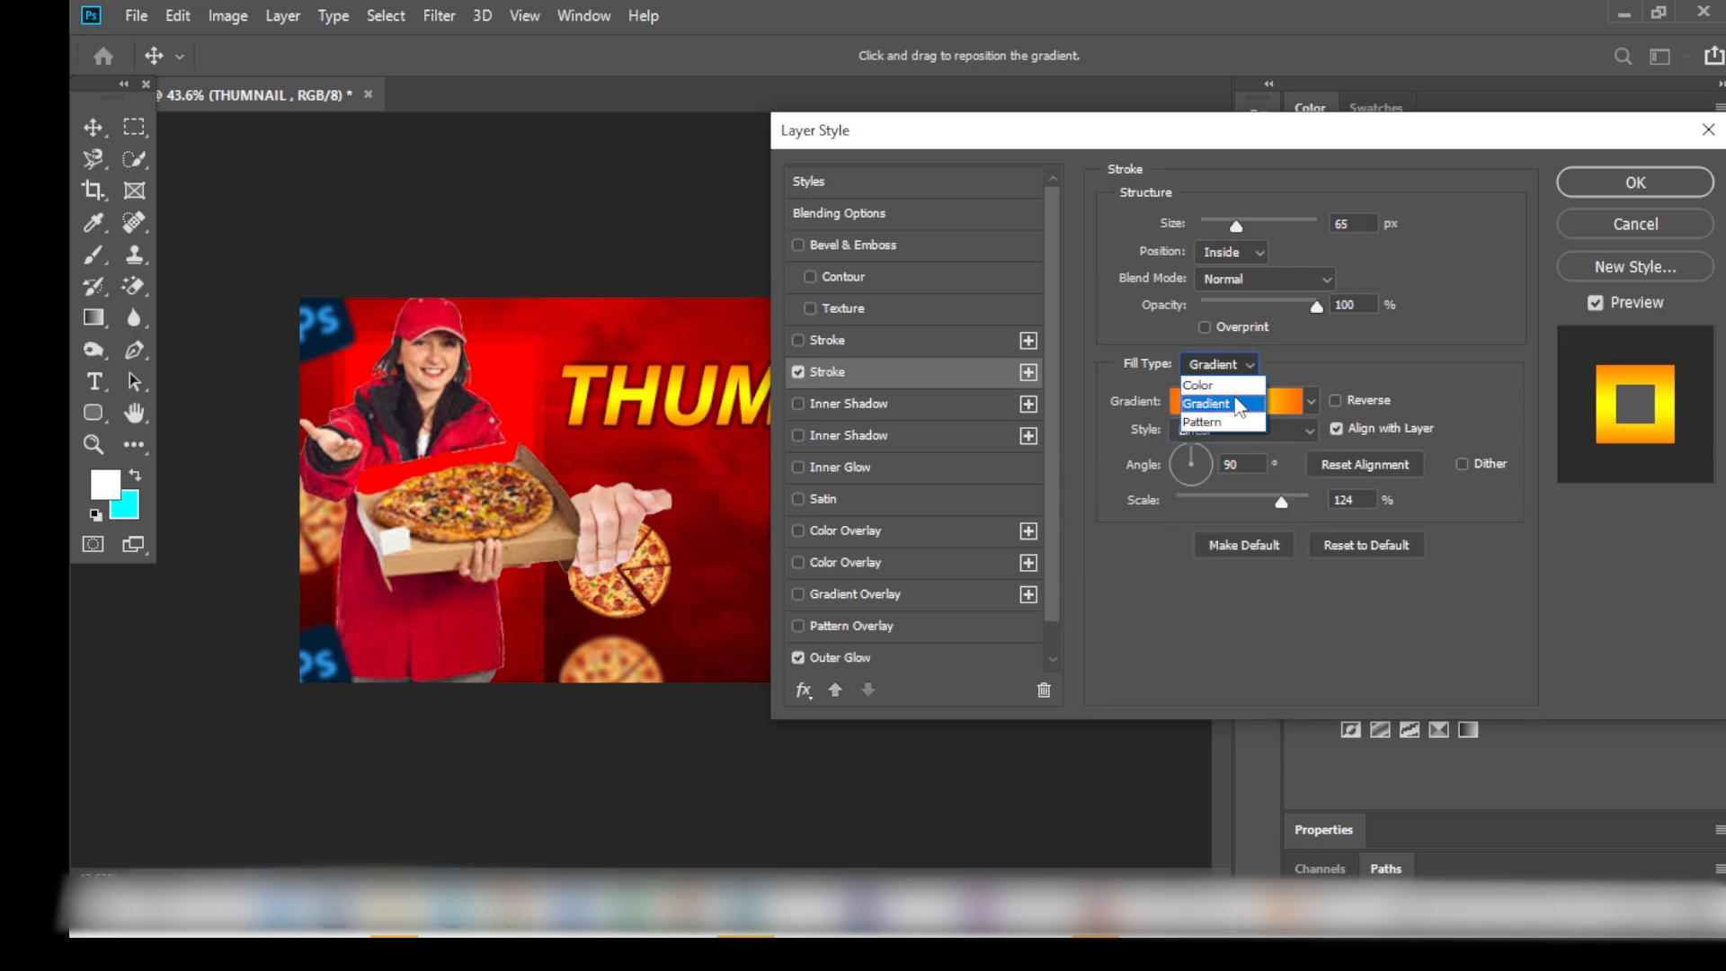
left_click(805, 439)
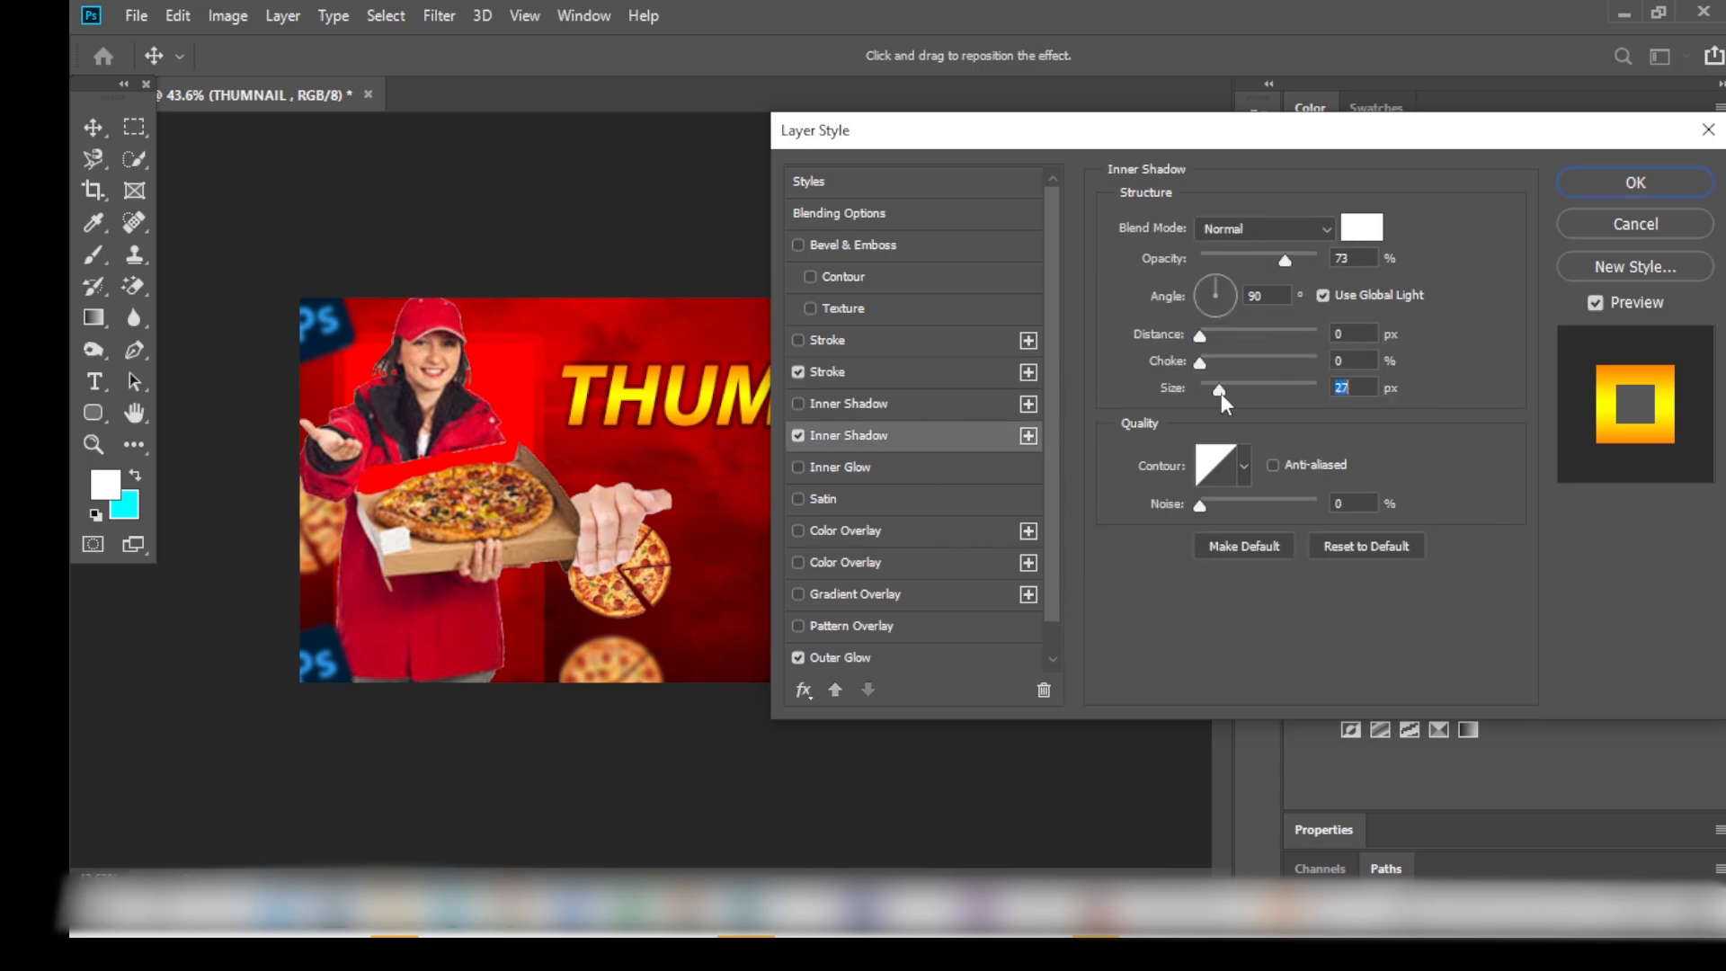
key("Return")
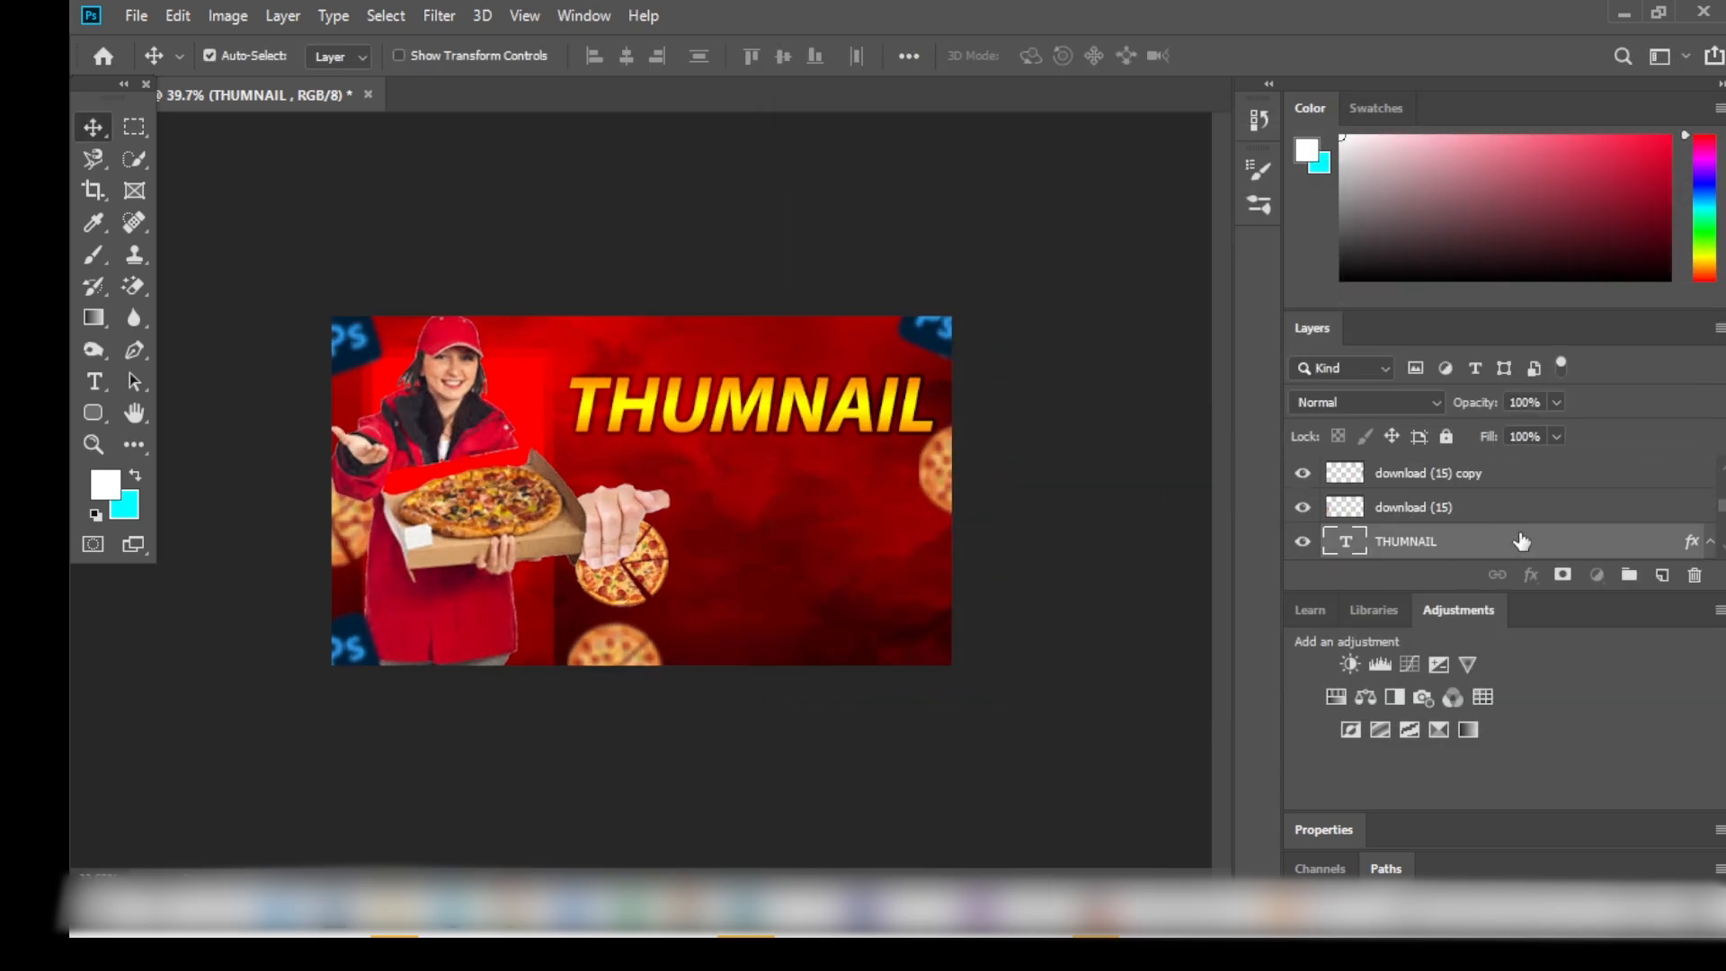
Move the THUMNAIL layer just below the topmost logo layer and add the white text "FOR" under the title.
left_click_drag(1527, 589, 1458, 436)
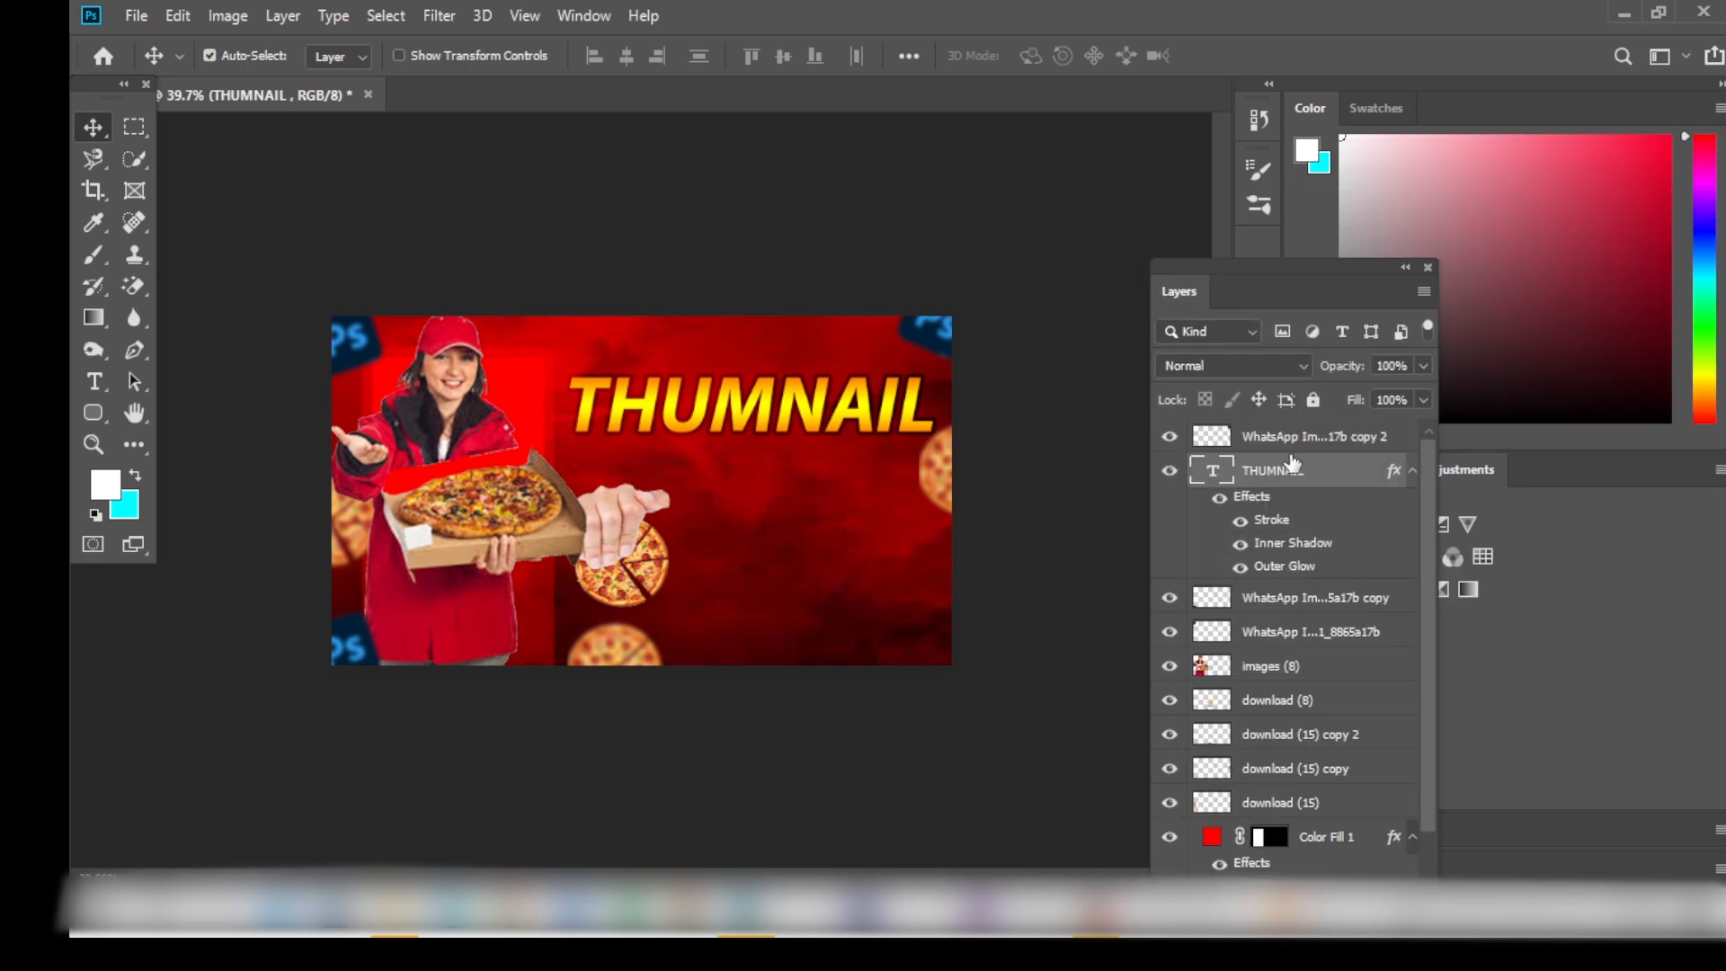
key("t")
left_click(742, 483)
type("FOR")
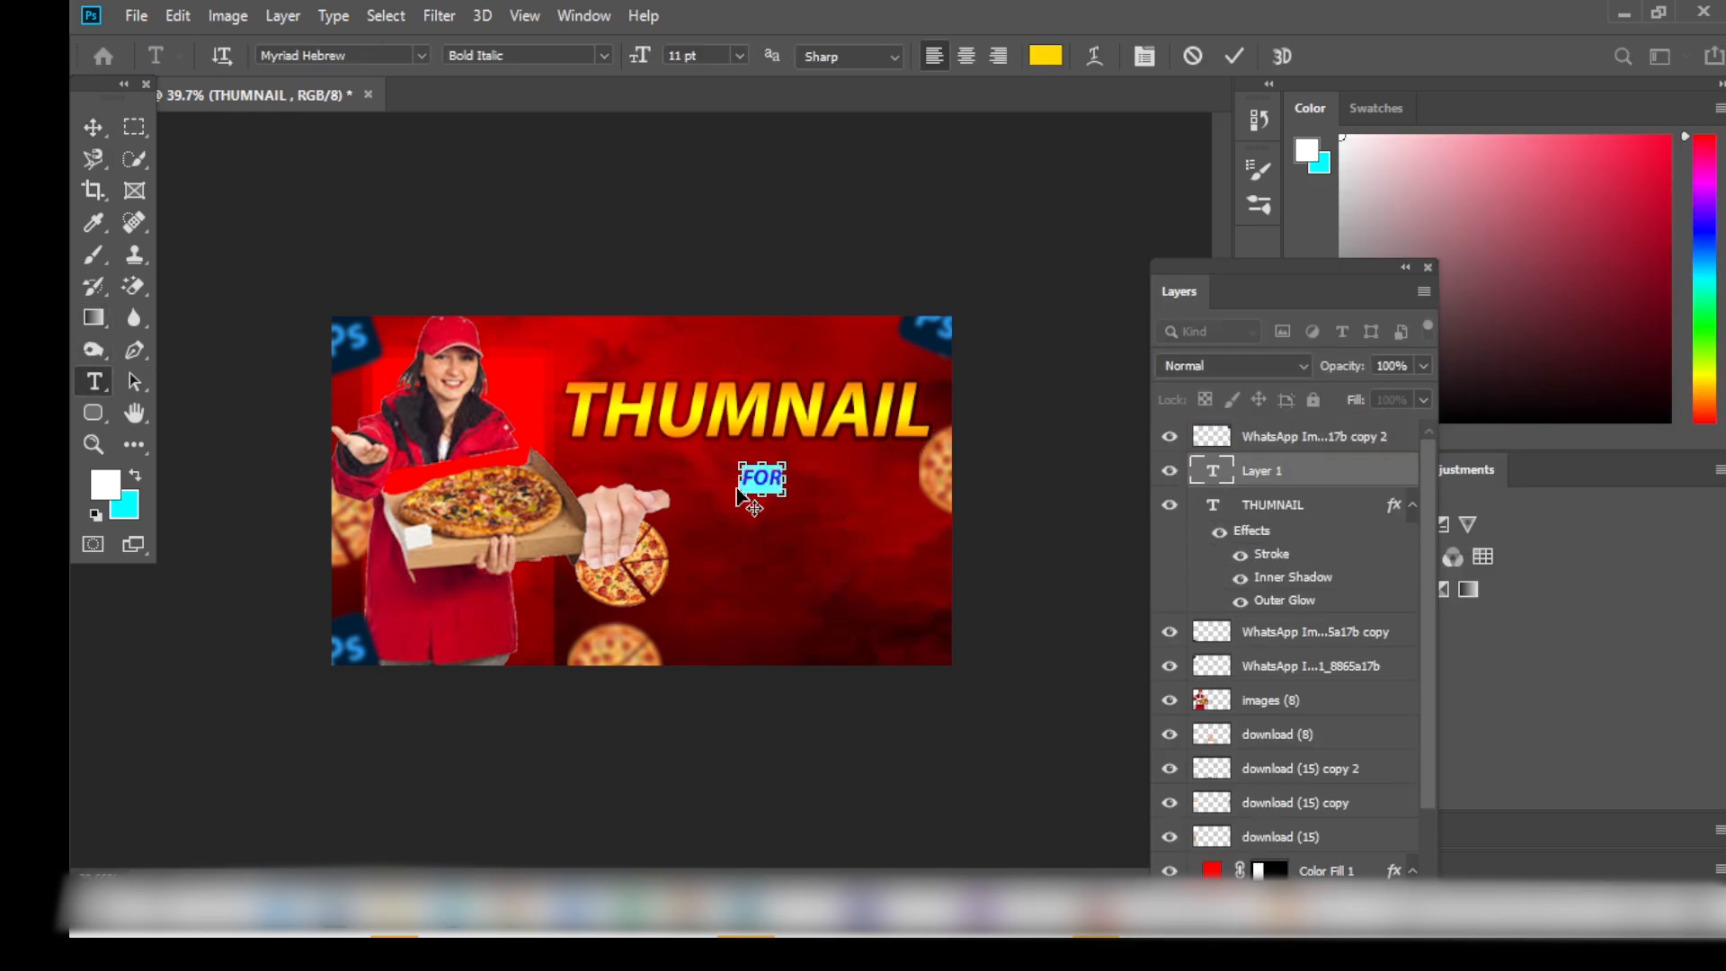
left_click(1045, 55)
left_click(1029, 103)
left_click(1559, 66)
Enlarge the FOR text to about 305% and center it beneath THUMNAIL.
left_click(93, 127)
key("ctrl+t")
scroll(764, 485, "up", 8)
left_click_drag(925, 490, 1071, 584)
scroll(970, 570, "down", 4)
left_click_drag(864, 536, 818, 509)
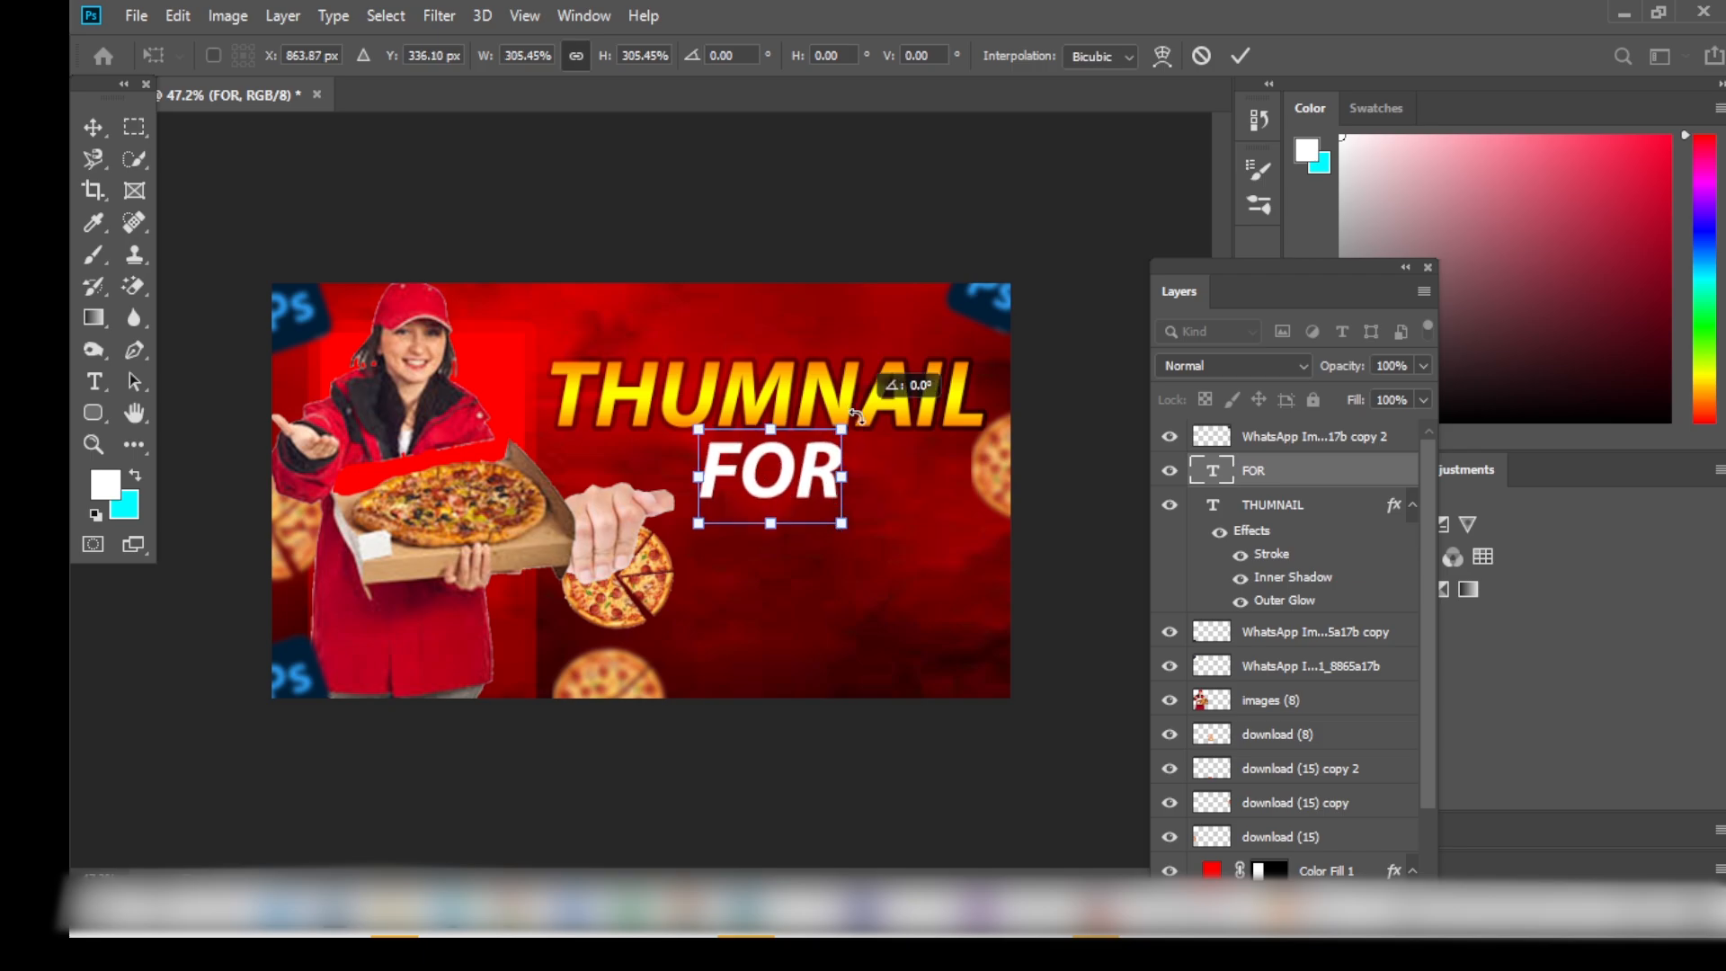
Add an inside Stroke and an Outer Glow to the FOR text, with white lettering.
double_click(1298, 463)
left_click(1285, 225)
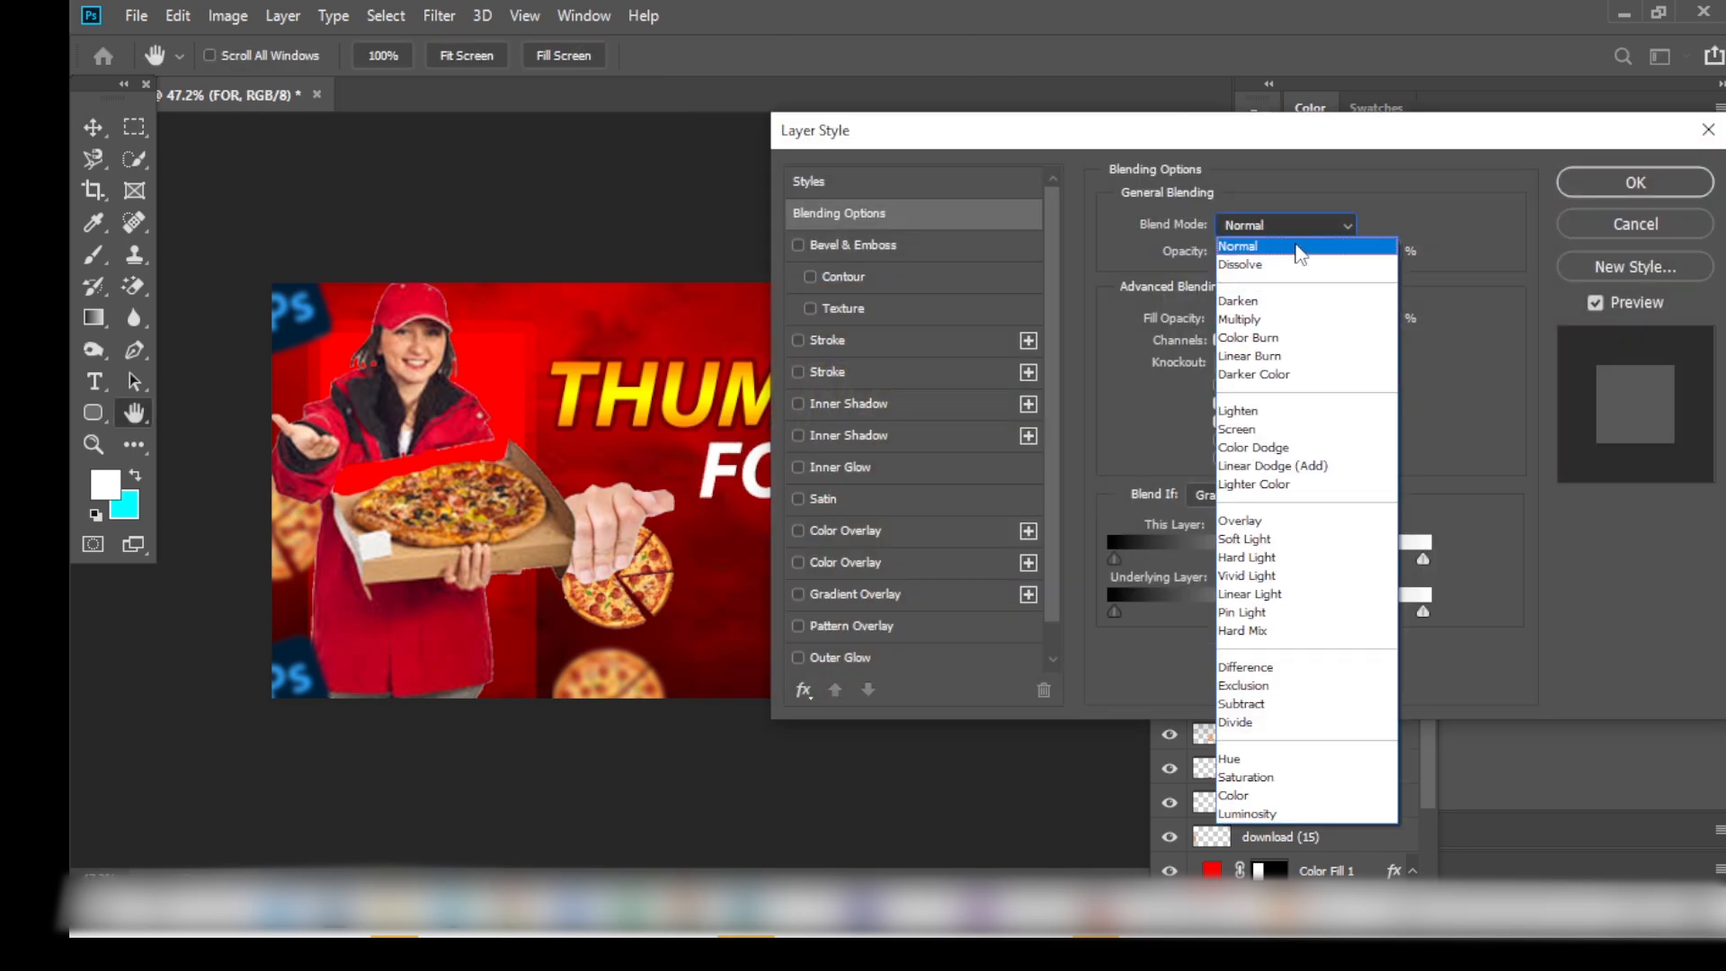
left_click(1258, 227)
scroll(818, 444, "up", 1)
left_click(827, 371)
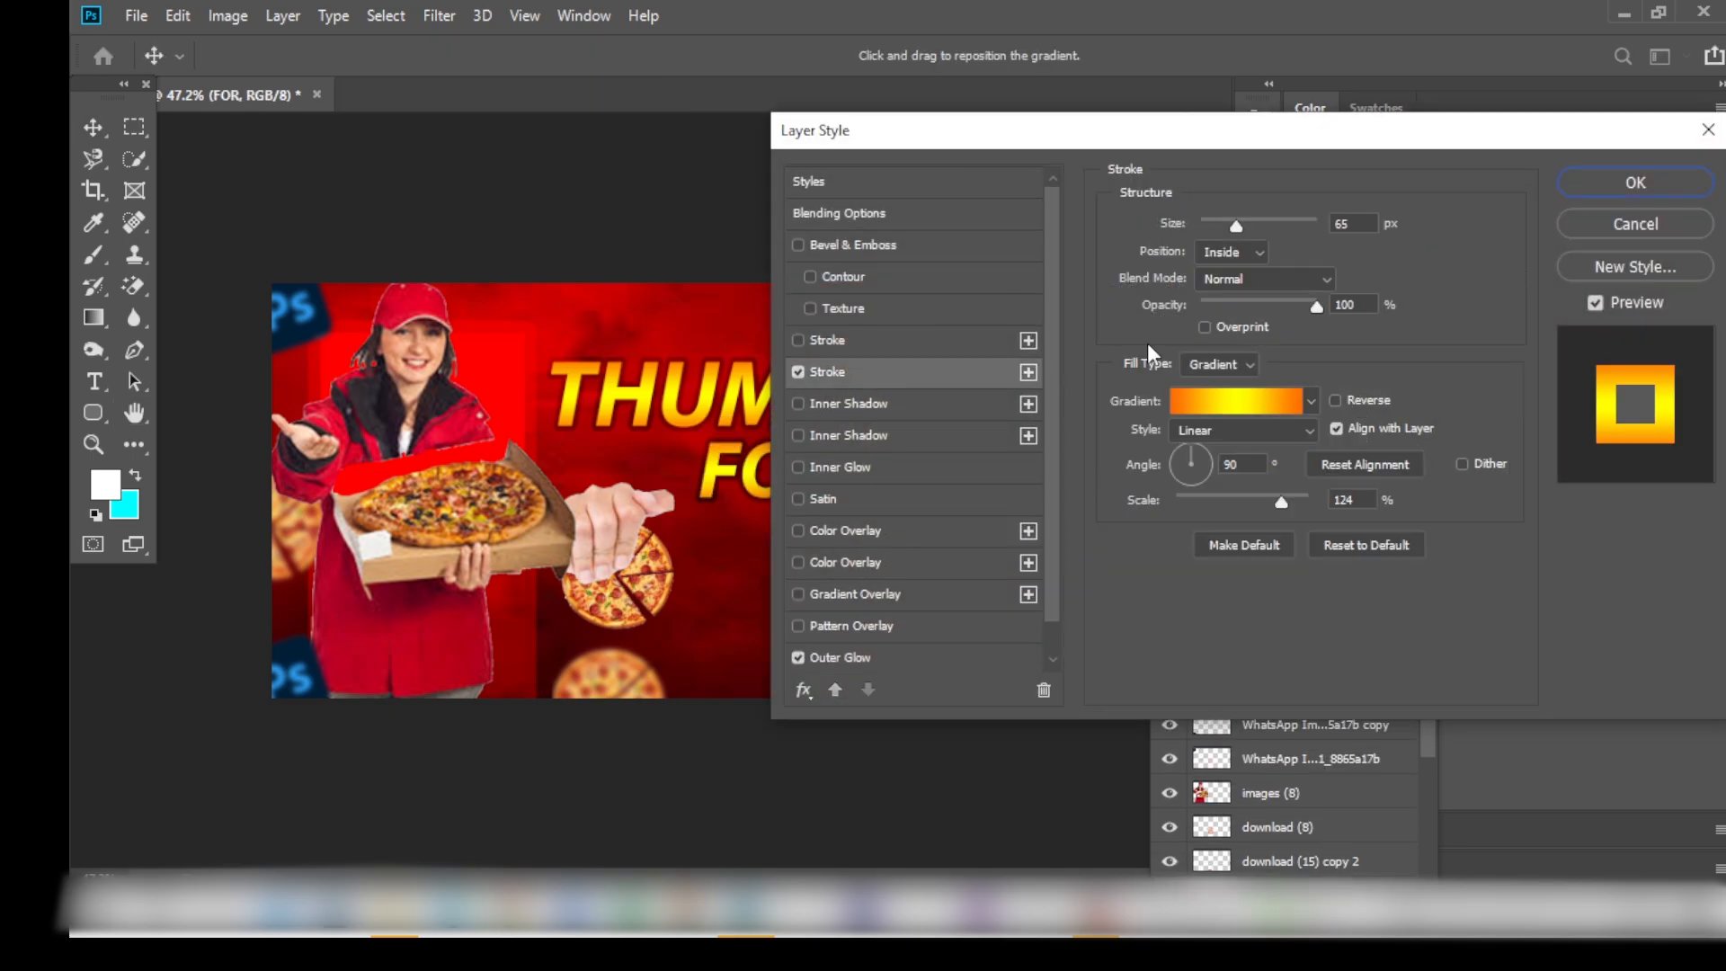
left_click(1231, 308)
key("Return")
key("t")
scroll(658, 542, "down", 2)
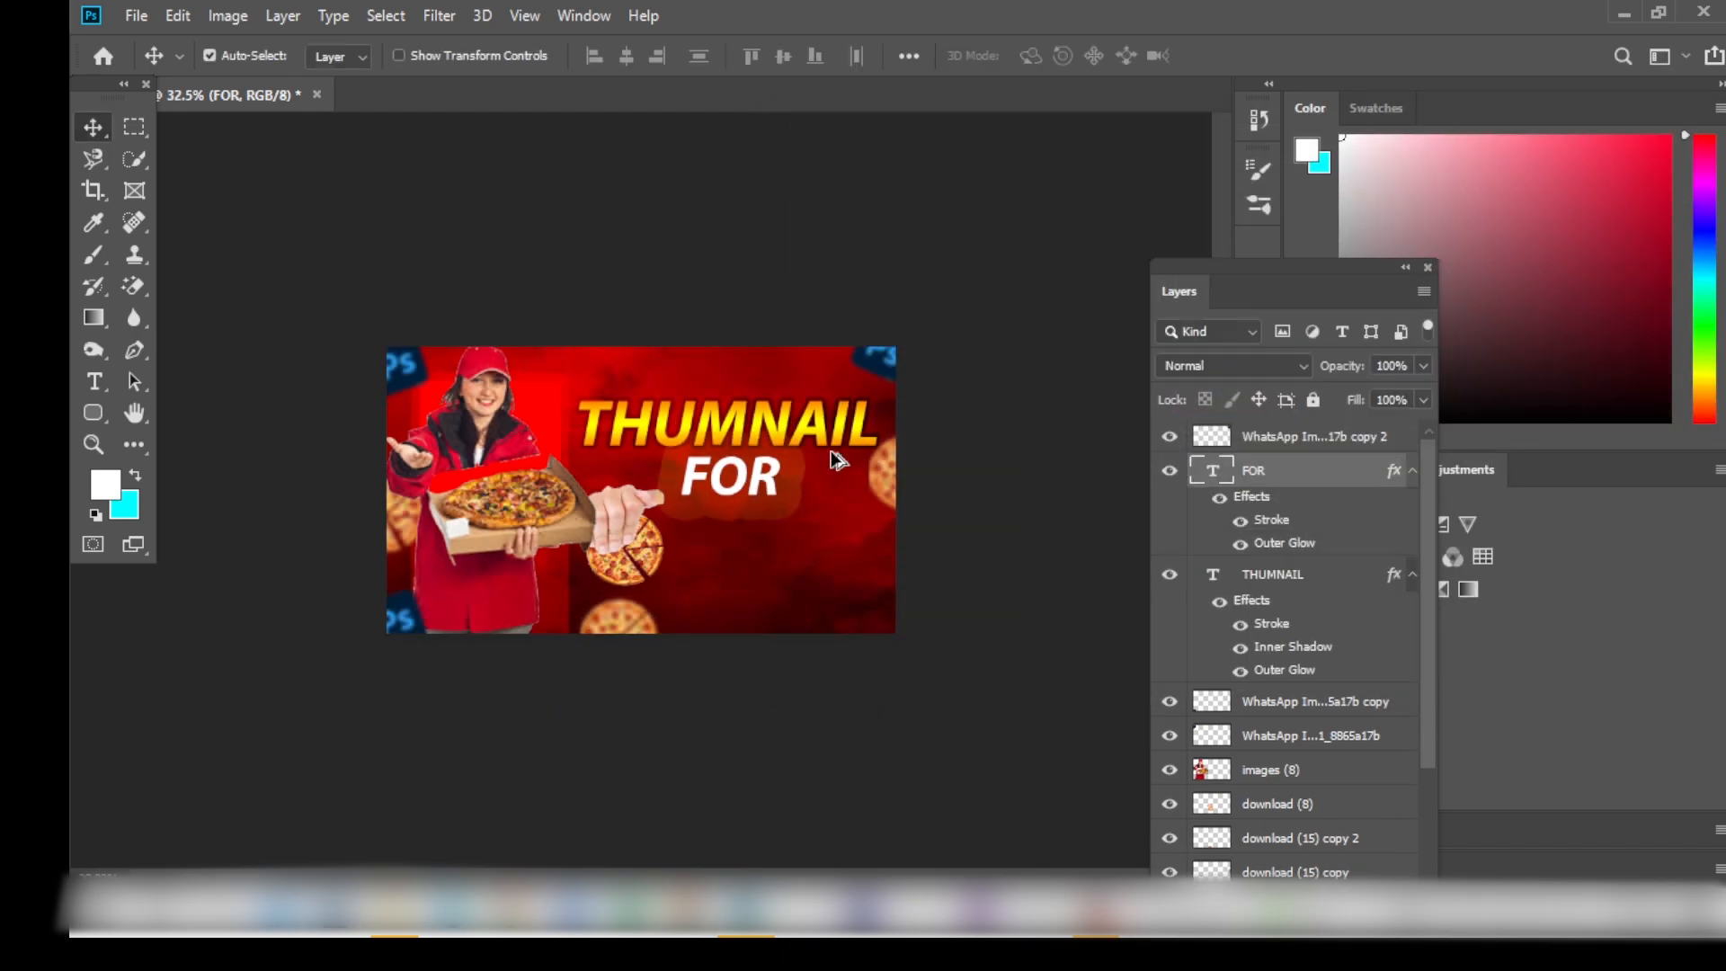
Add the white text "FOOD" in Myriad Hebrew Bold and enlarge it to about 29.9 pt directly beneath FOR.
left_click(748, 550)
type("FO")
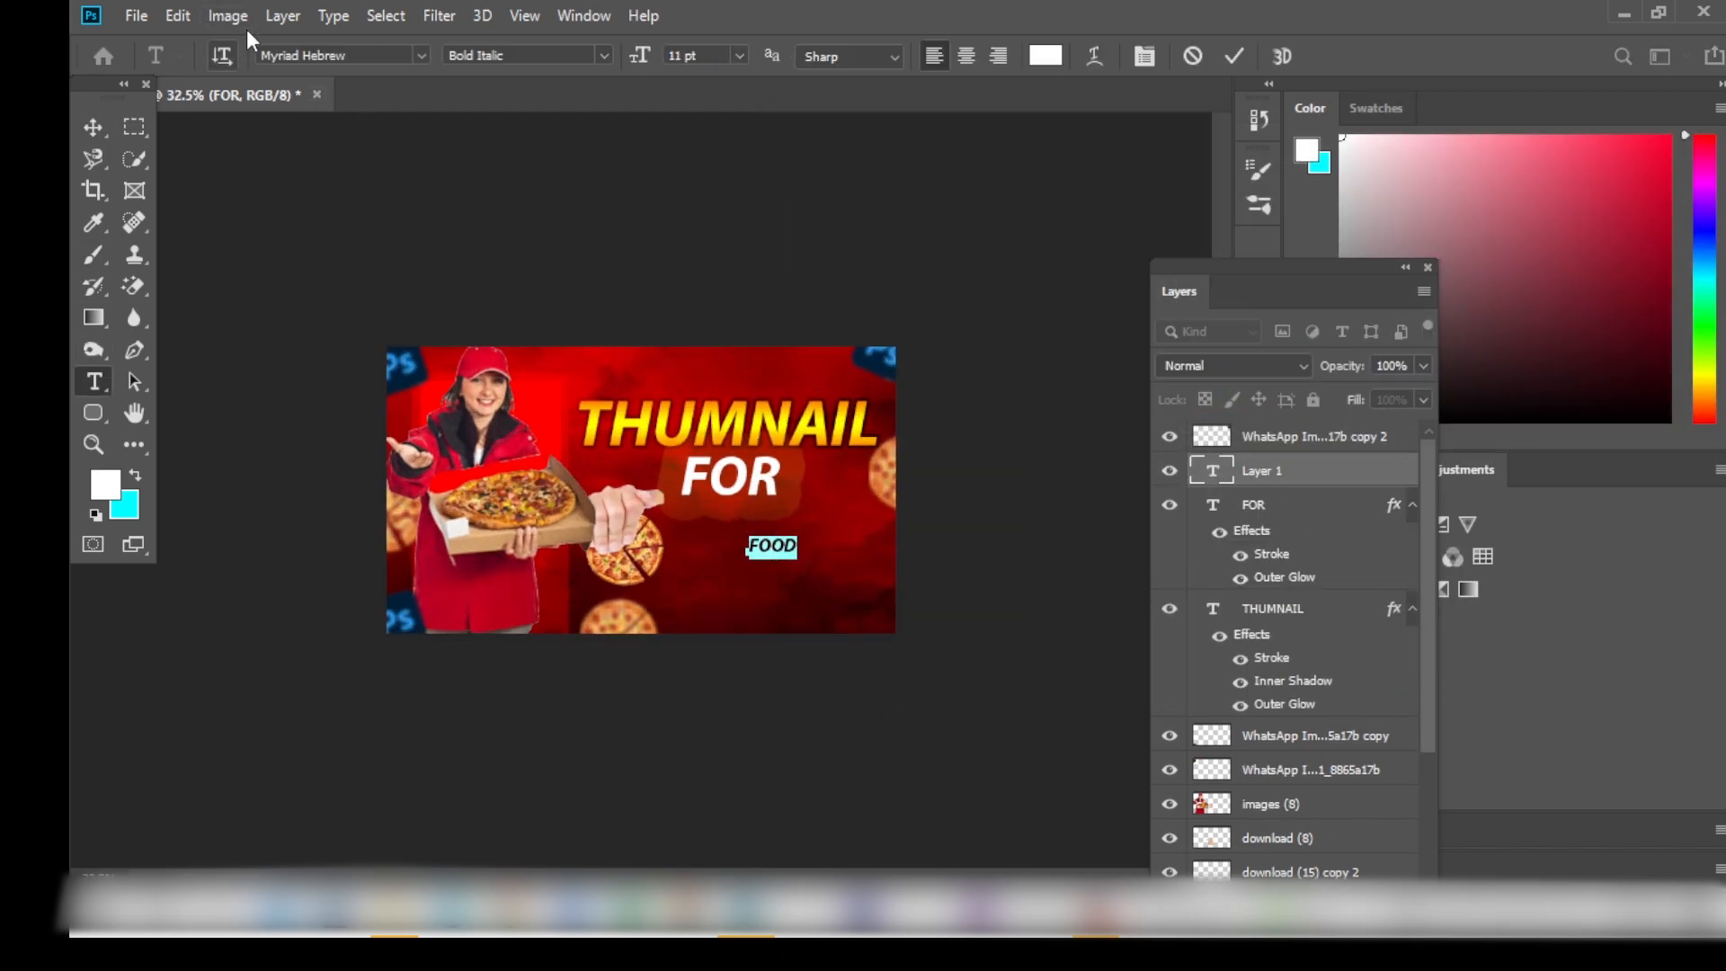
type("OD")
left_click(420, 55)
left_click(386, 185)
key("ctrl+Return")
key("ctrl+t")
left_click_drag(799, 561, 785, 513)
left_click_drag(755, 521, 770, 508)
Recolor the FOOD text bright yellow, #fcff00.
left_click(93, 383)
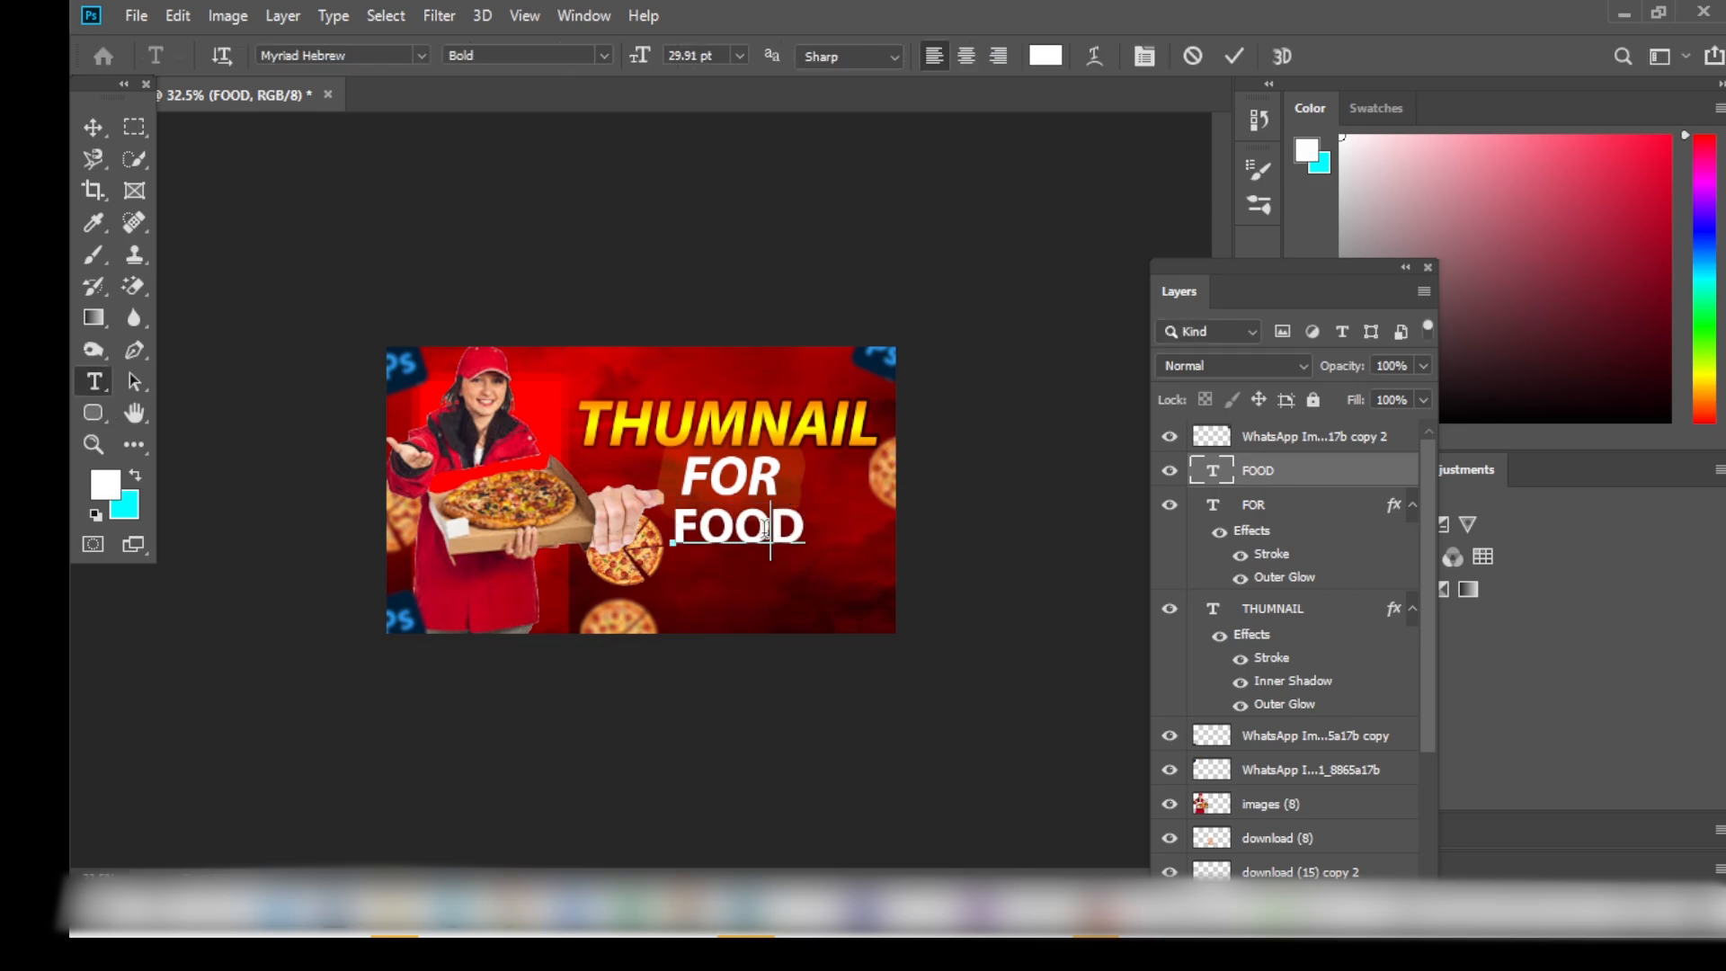
double_click(773, 537)
left_click(1046, 56)
left_click_drag(1344, 252, 1351, 341)
left_click(1311, 81)
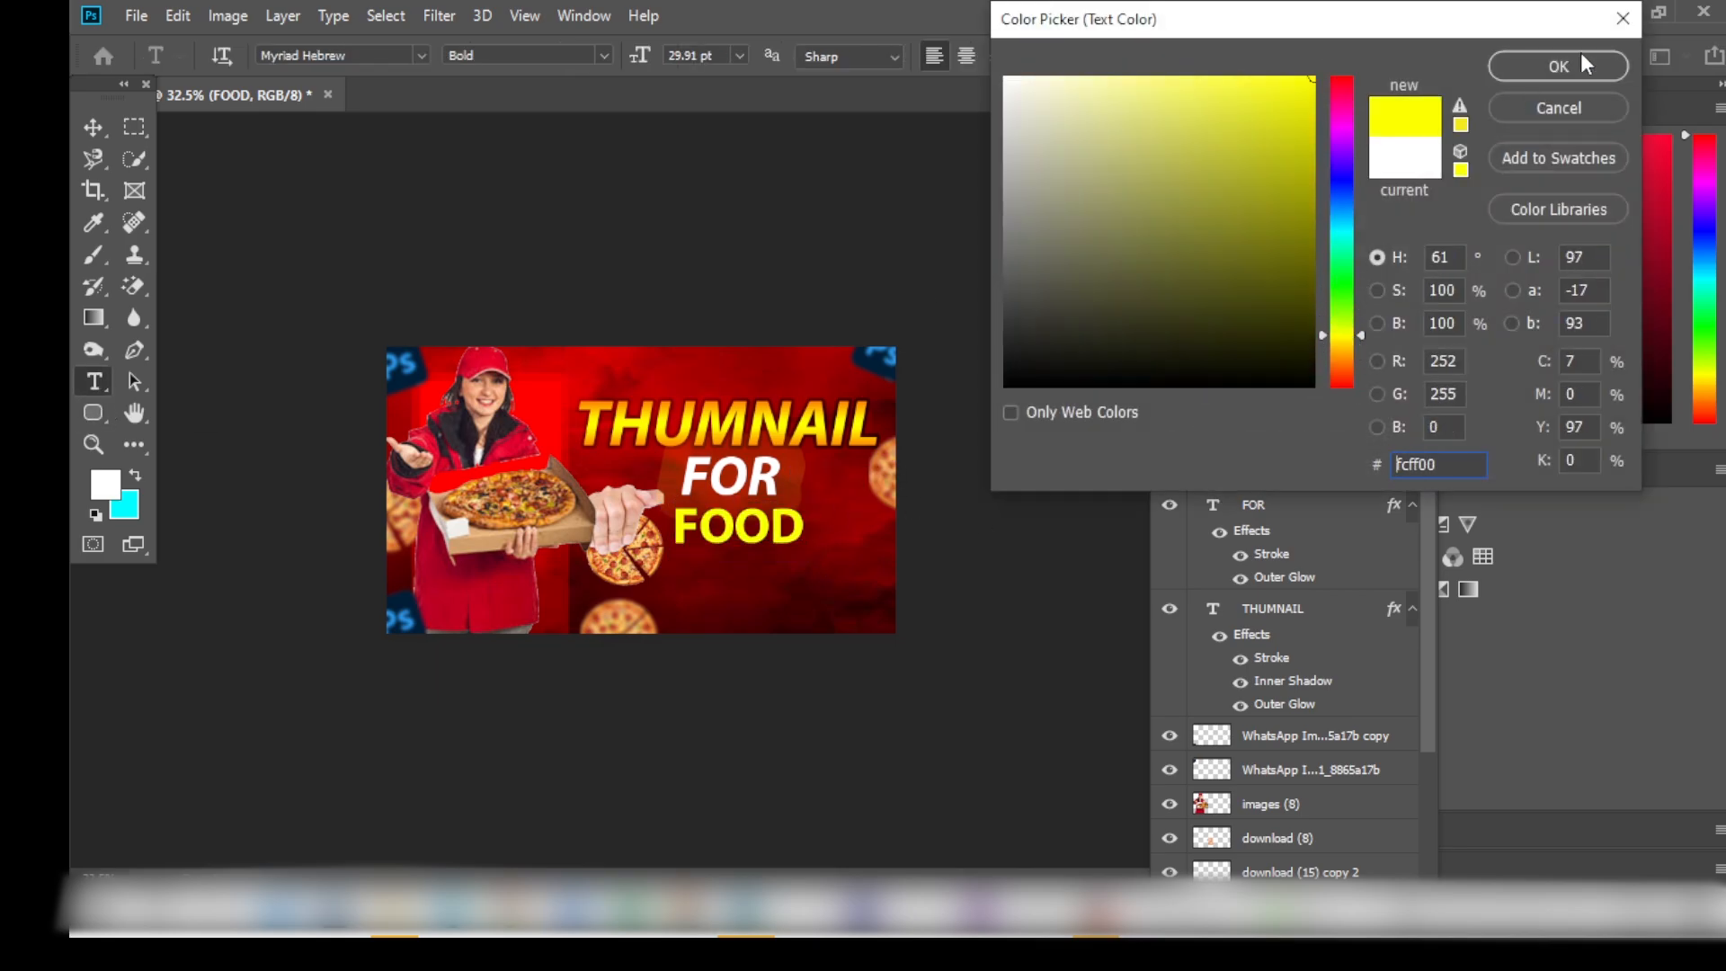
left_click(1542, 70)
Give FOOD a 10 px inside Stroke with an orange-yellow-orange gradient at 100% opacity in Lighten mode, plus an Outer Glow.
double_click(1312, 470)
left_click(827, 306)
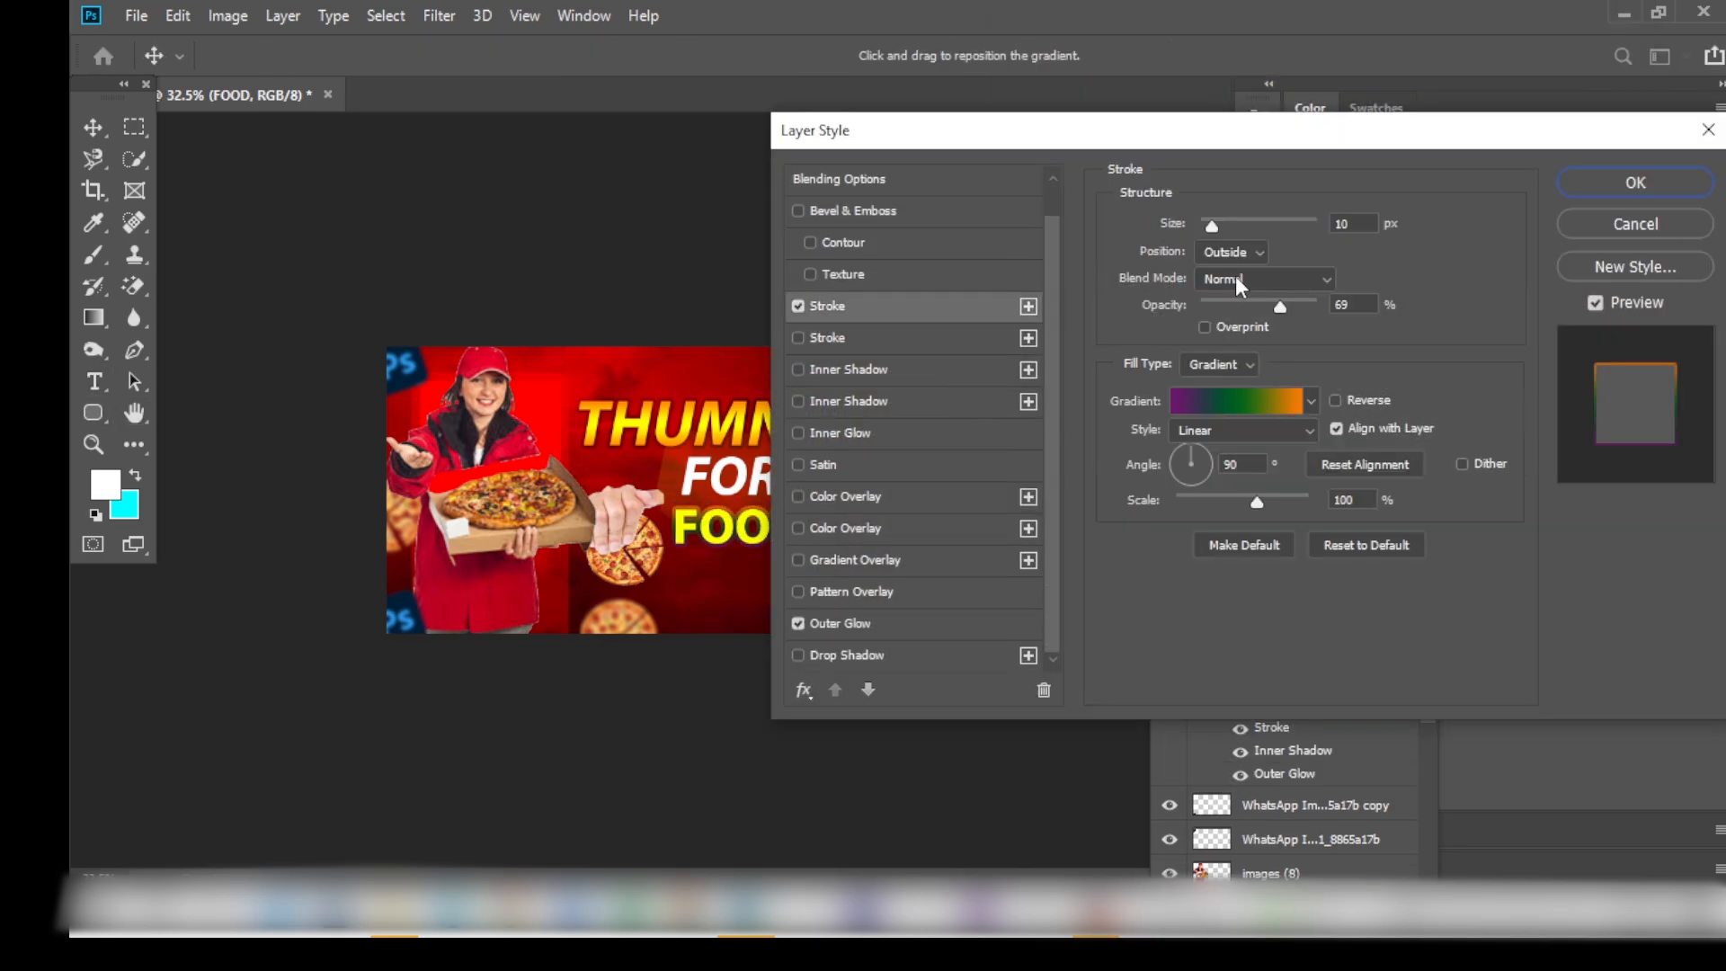
left_click(1302, 403)
left_click(892, 149)
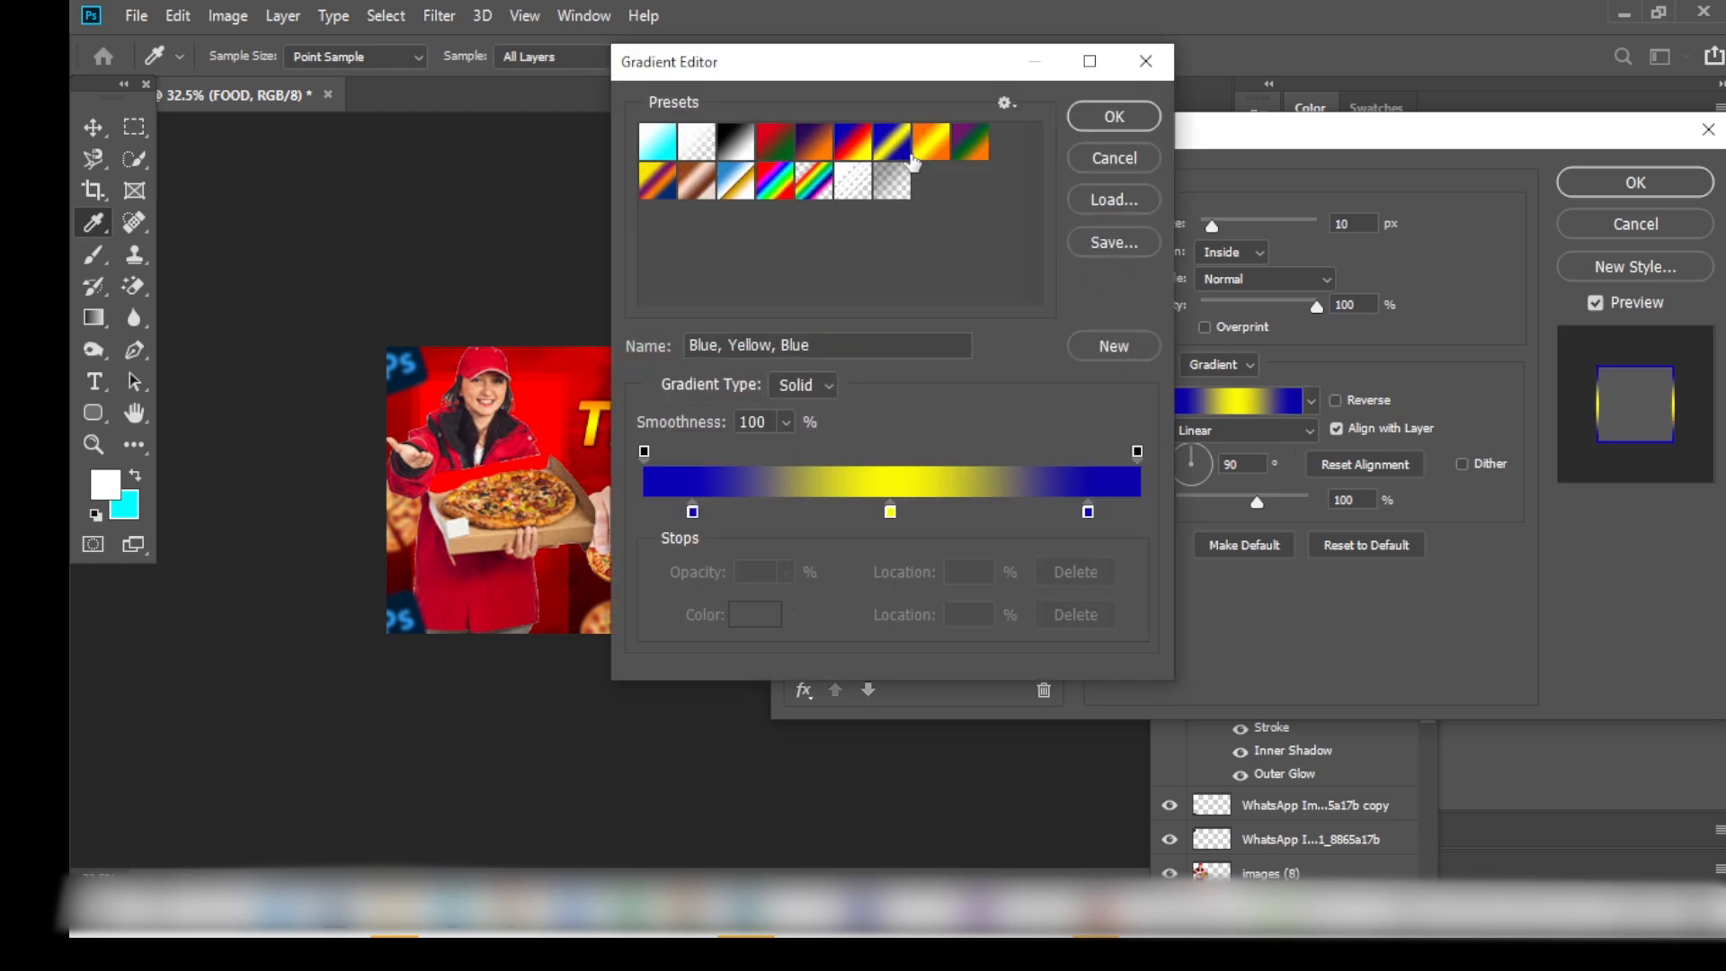
left_click(935, 148)
left_click(1114, 116)
left_click(1273, 281)
left_click(1202, 506)
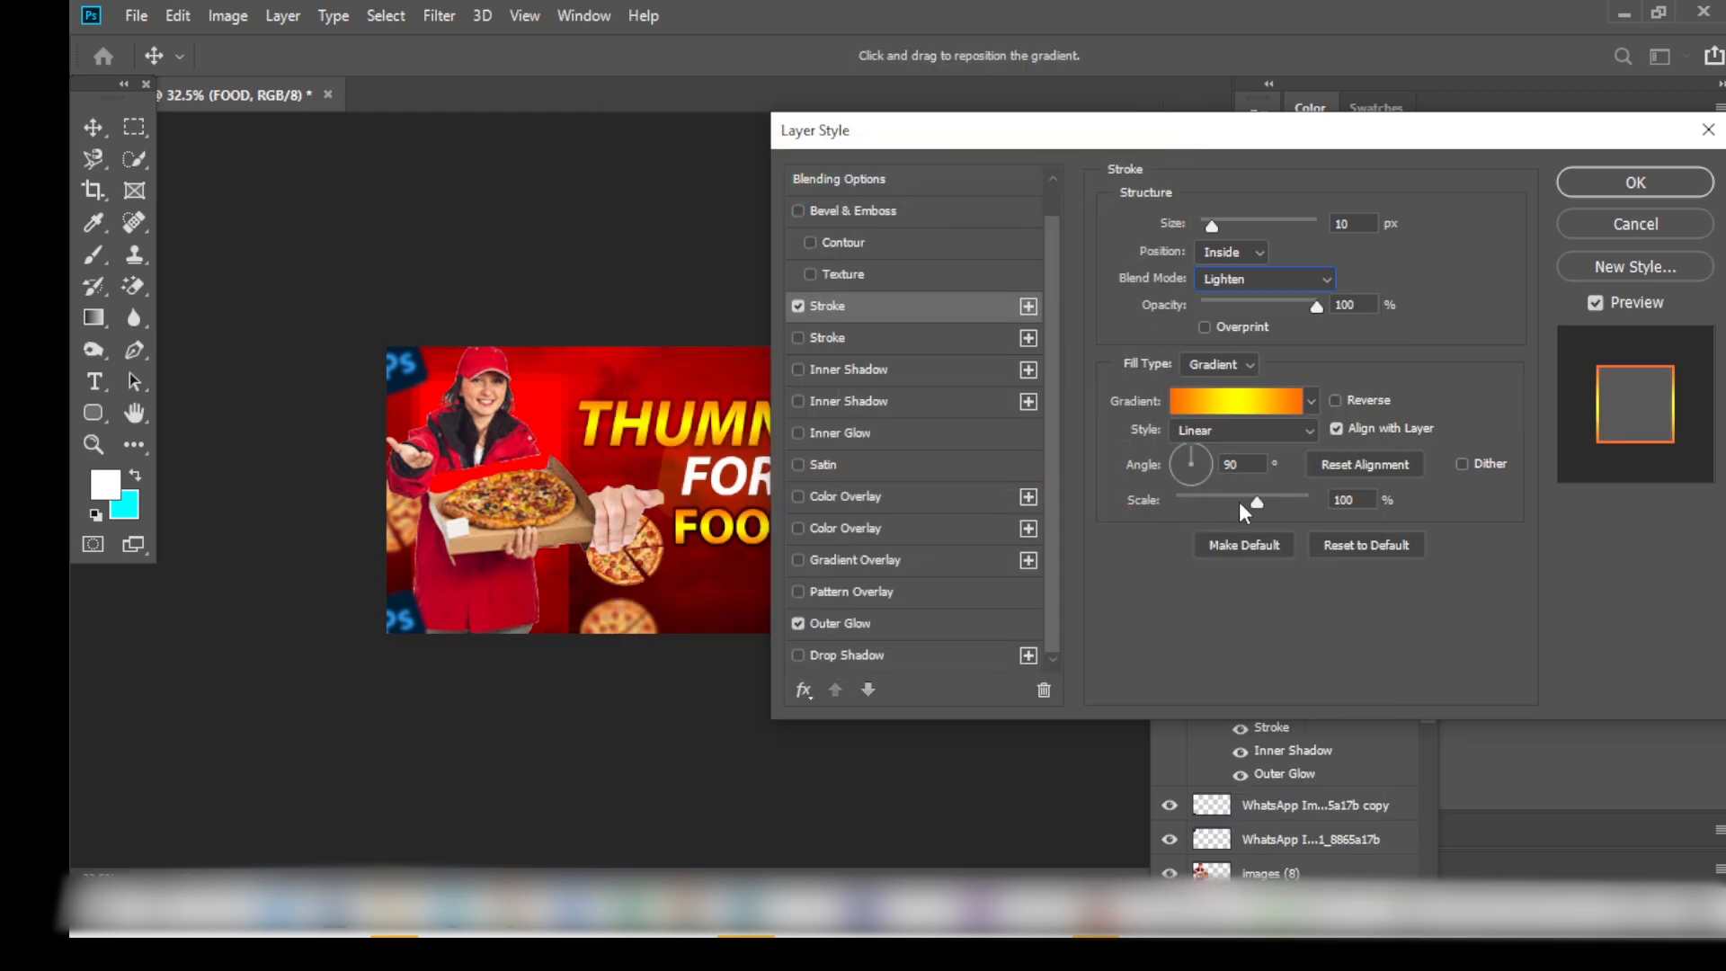
left_click(1635, 182)
Enlarge FOOD to about 161% and slant it about -8.8° horizontally, positioned beneath FOR.
key("ctrl+t")
left_click_drag(812, 497, 878, 500)
key("Return")
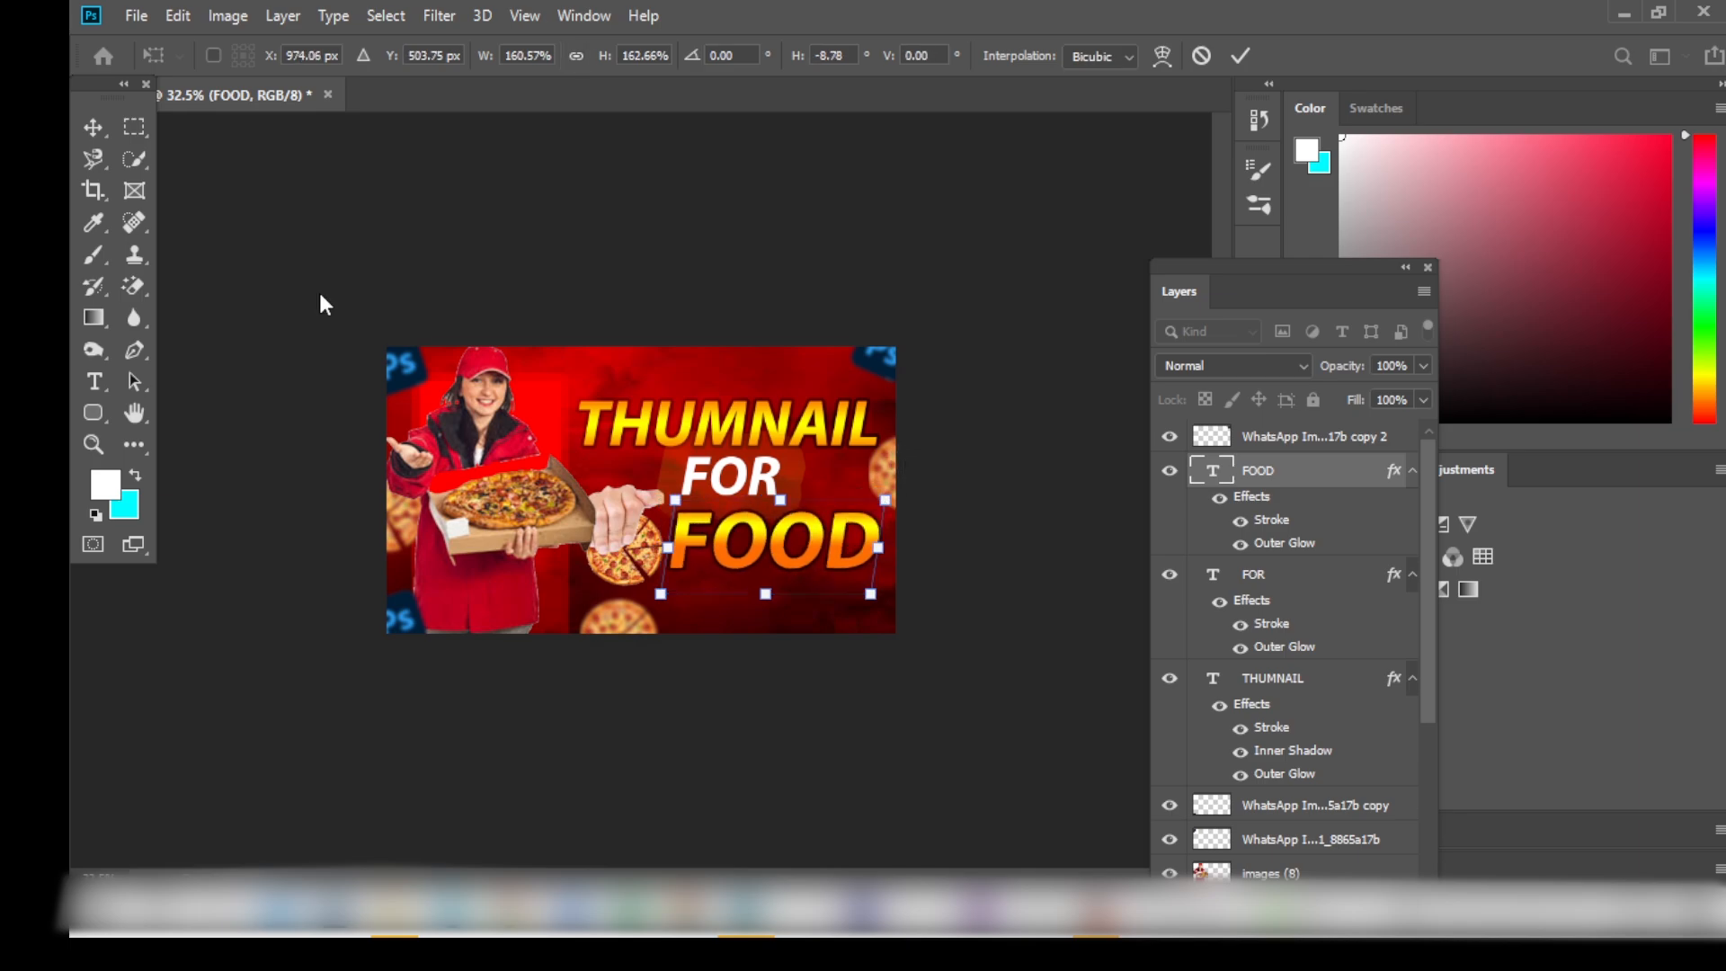
key("v")
left_click_drag(723, 527, 724, 536)
Place the dashed loop-arrow image above the FOR layer, erase its black background and change its layer's blend mode.
double_click(730, 476)
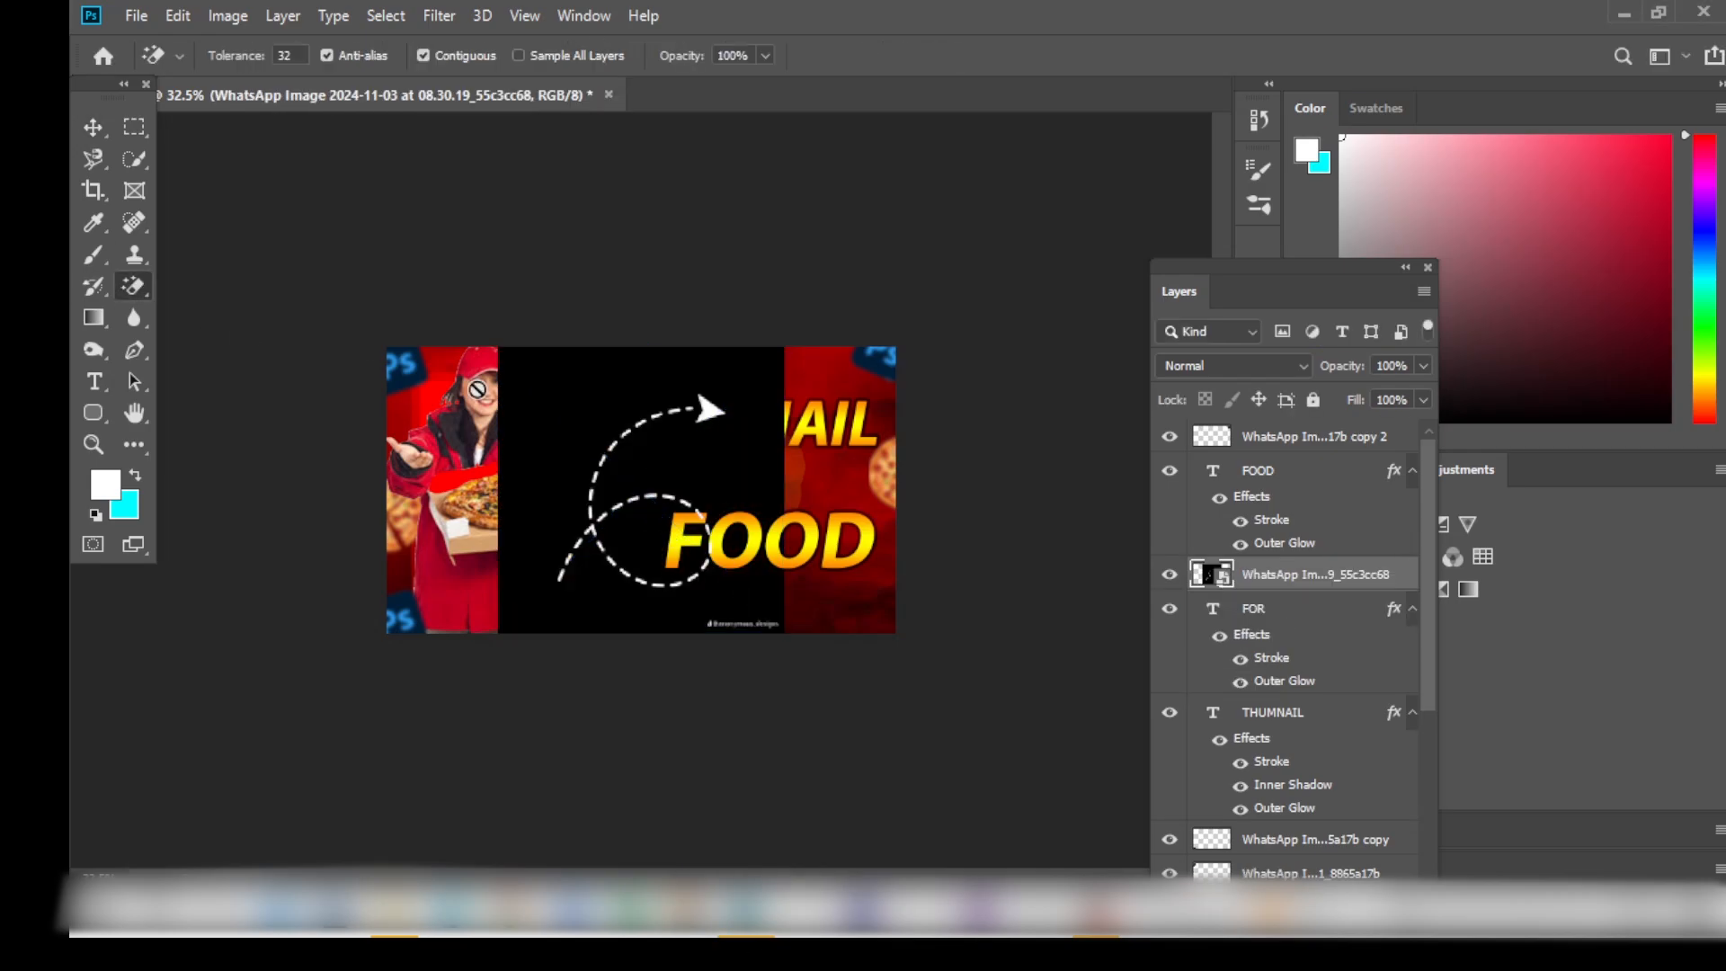
left_click(733, 431)
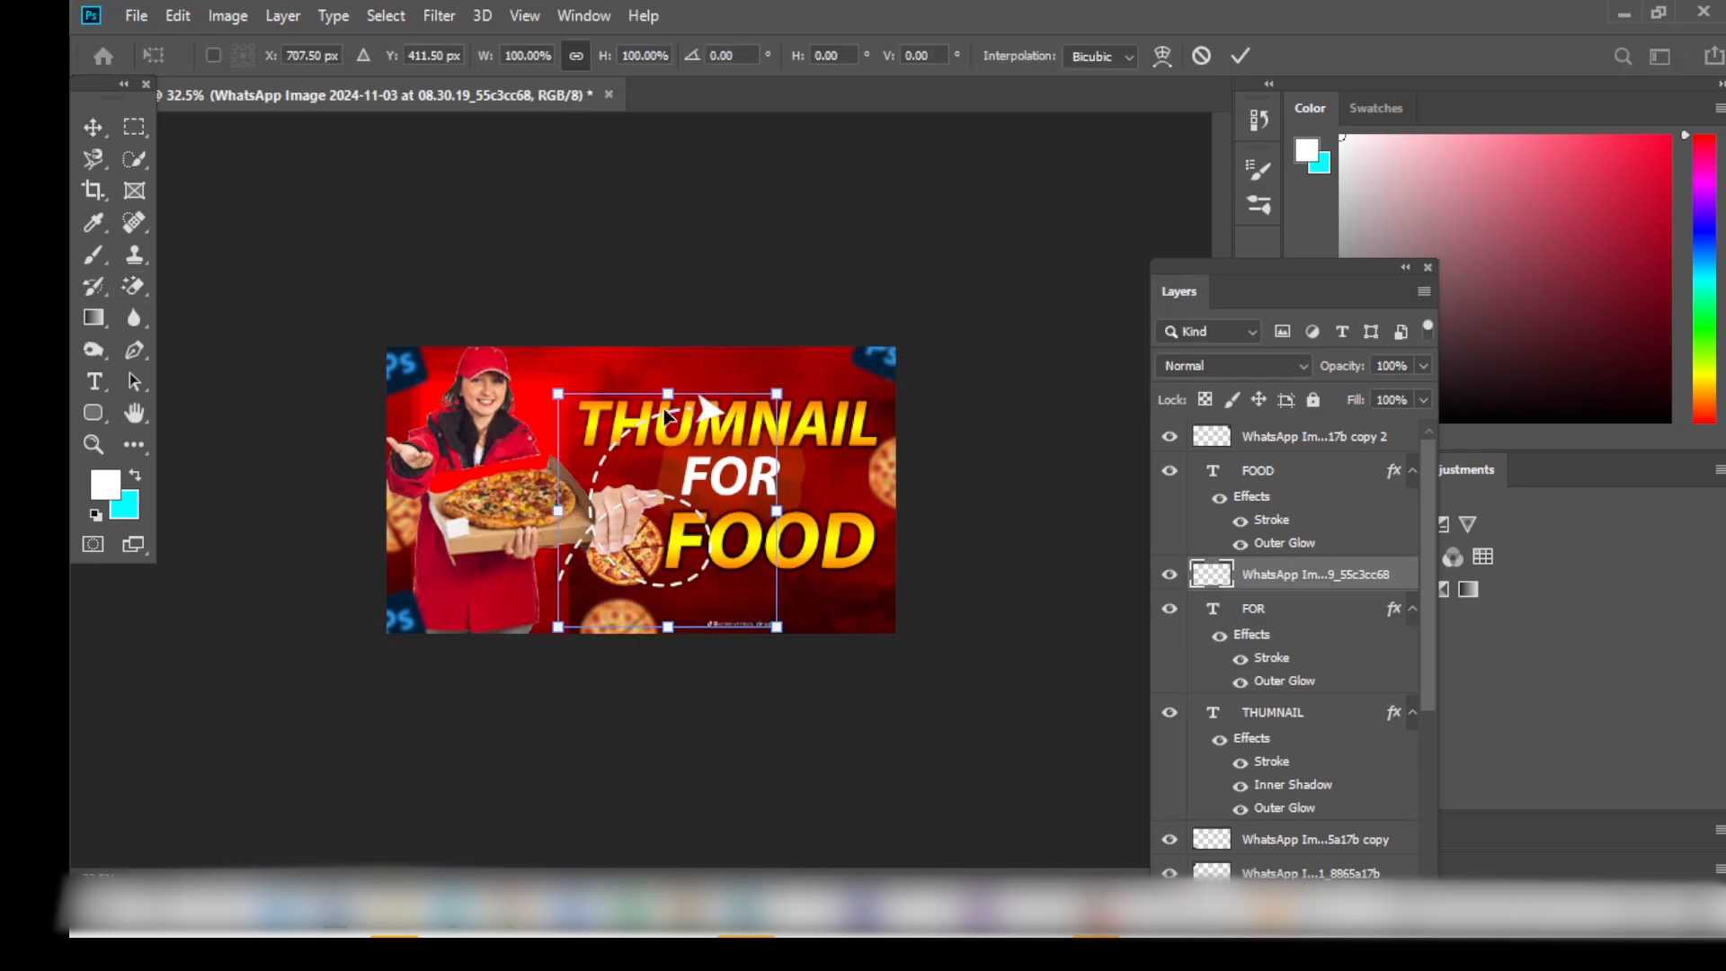
double_click(1402, 575)
left_click(1286, 225)
left_click(1258, 688)
left_click(1634, 182)
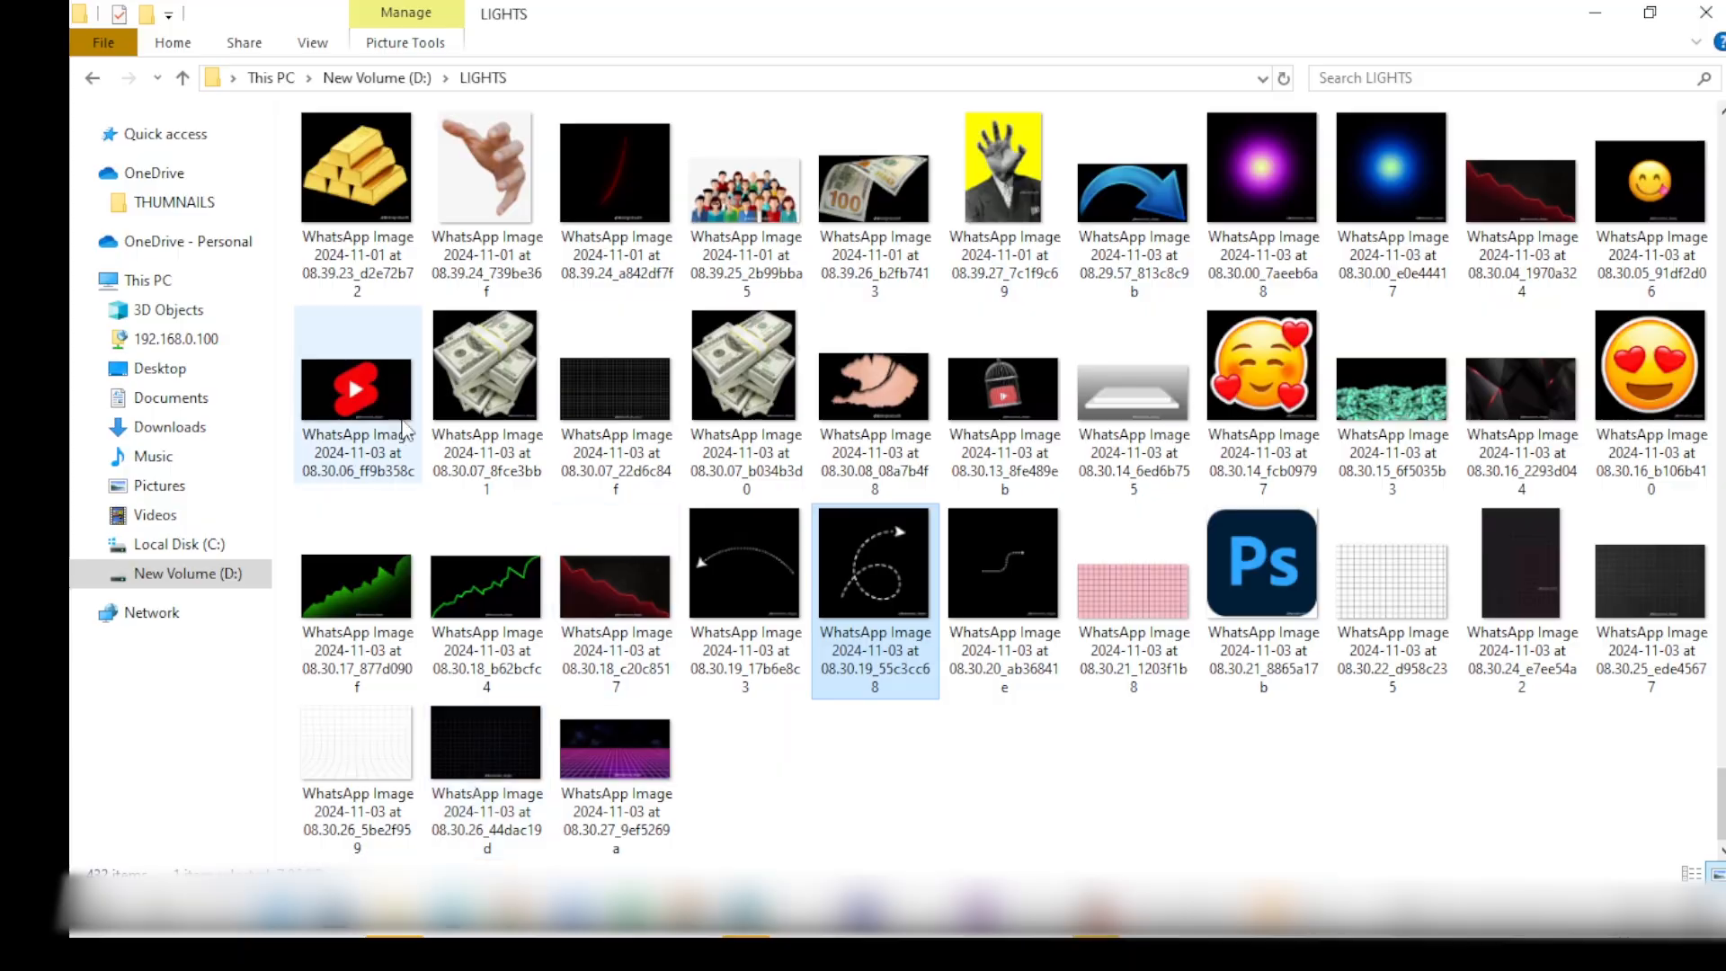
Place the folded 100-dollar bill image from the LIGHTS folder and erase its black background.
left_click(875, 207)
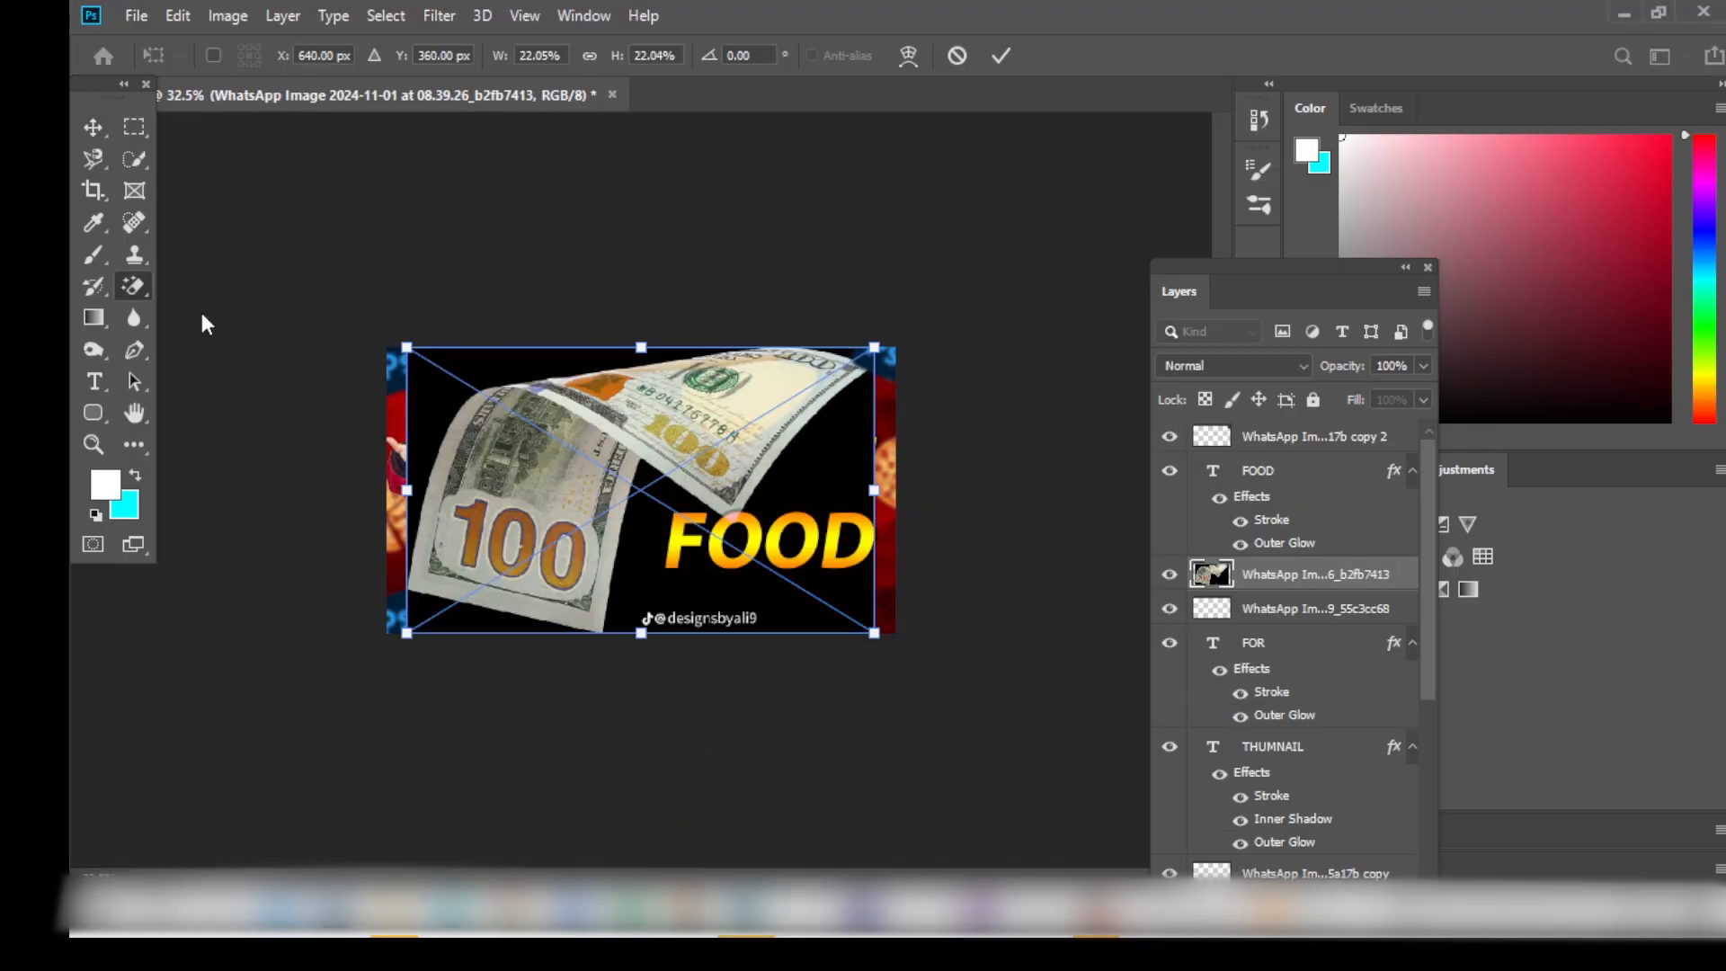
key("Return")
left_click(827, 354)
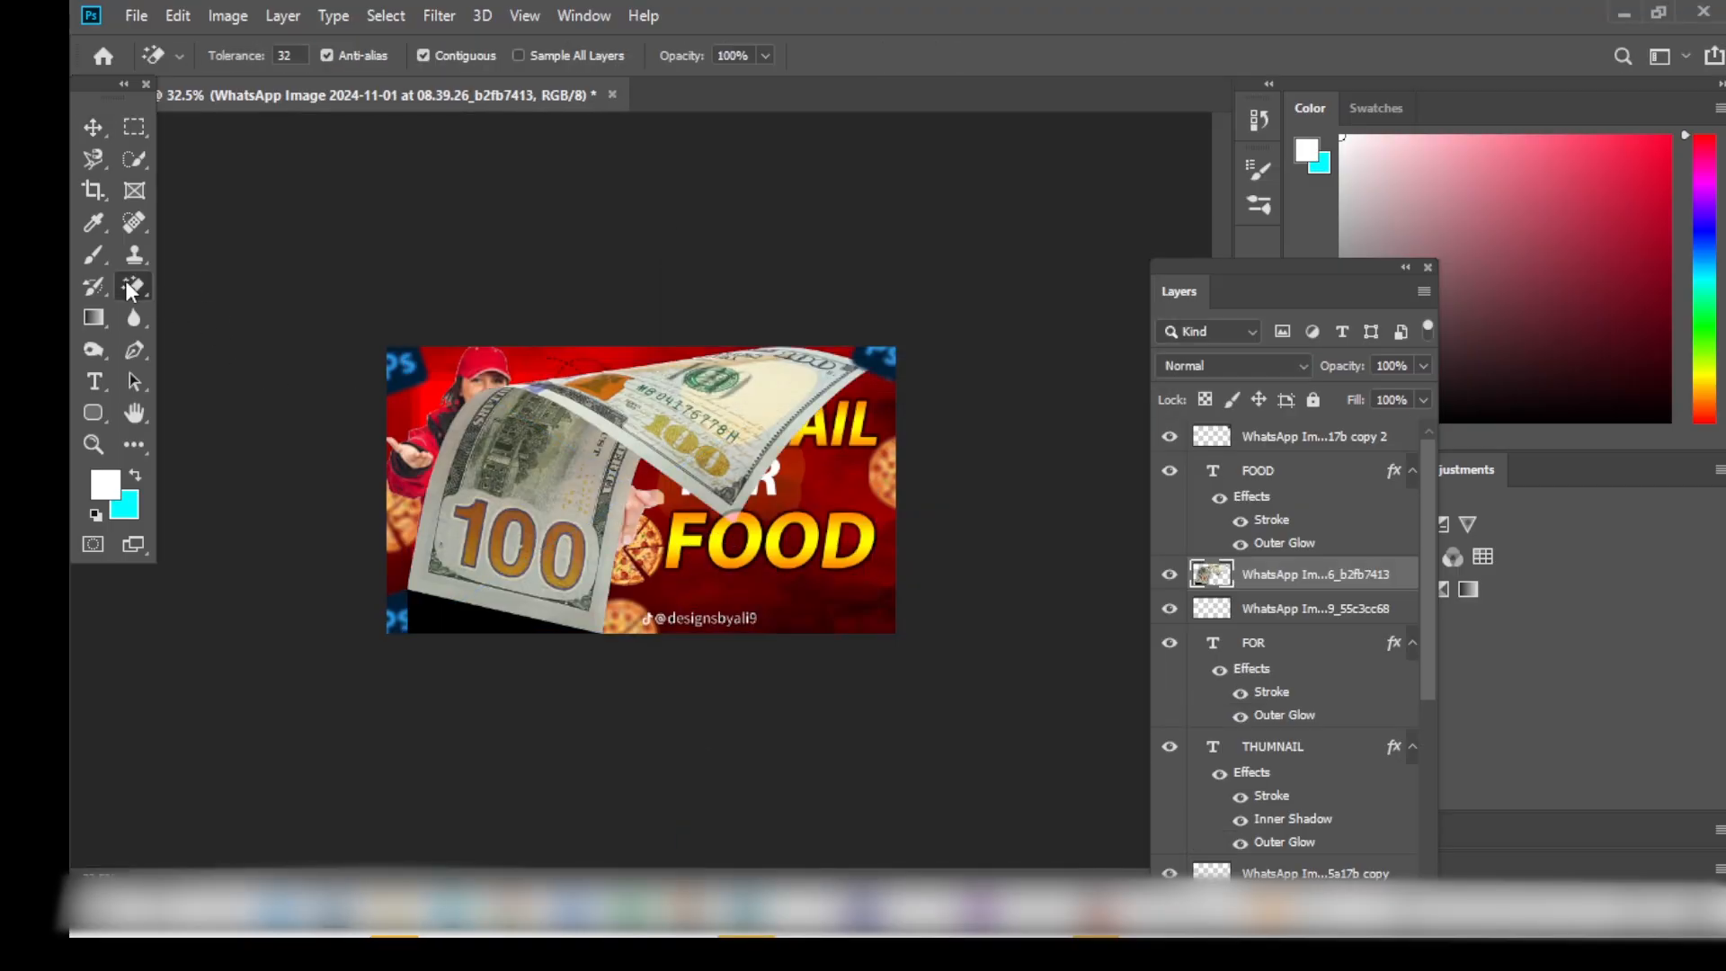
Shrink the dollar bill into the thumbnail's lower-right corner and move its layer just below Color Fill 1.
key("ctrl+t")
left_click_drag(640, 346, 934, 577)
key("Return")
mouse_move(1353, 576)
left_mouse_down()
mouse_move(1402, 860)
mouse_move(1357, 715)
mouse_move(1369, 834)
left_mouse_up()
Erase the black remnant beside the dollar bill and rotate the bill about 15.6°, shifting it within the corner.
scroll(974, 732, "up", 3)
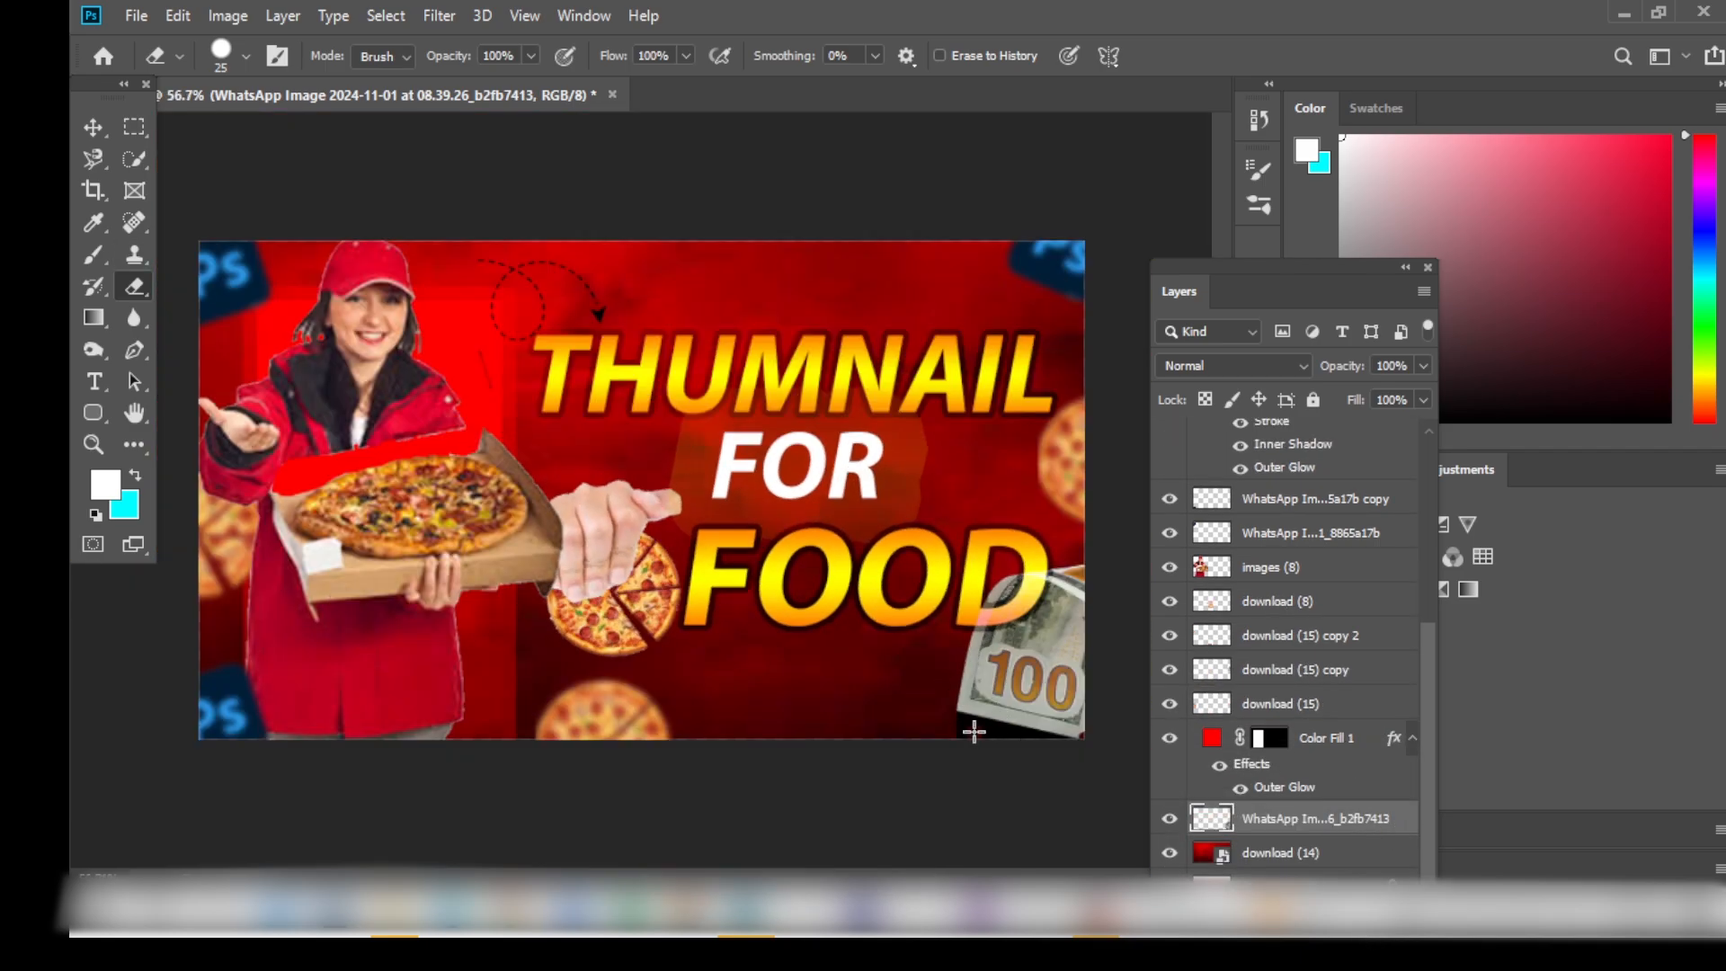
scroll(870, 623, "down", 4)
key("shift+e")
key("ctrl+t")
left_click_drag(899, 629, 903, 598)
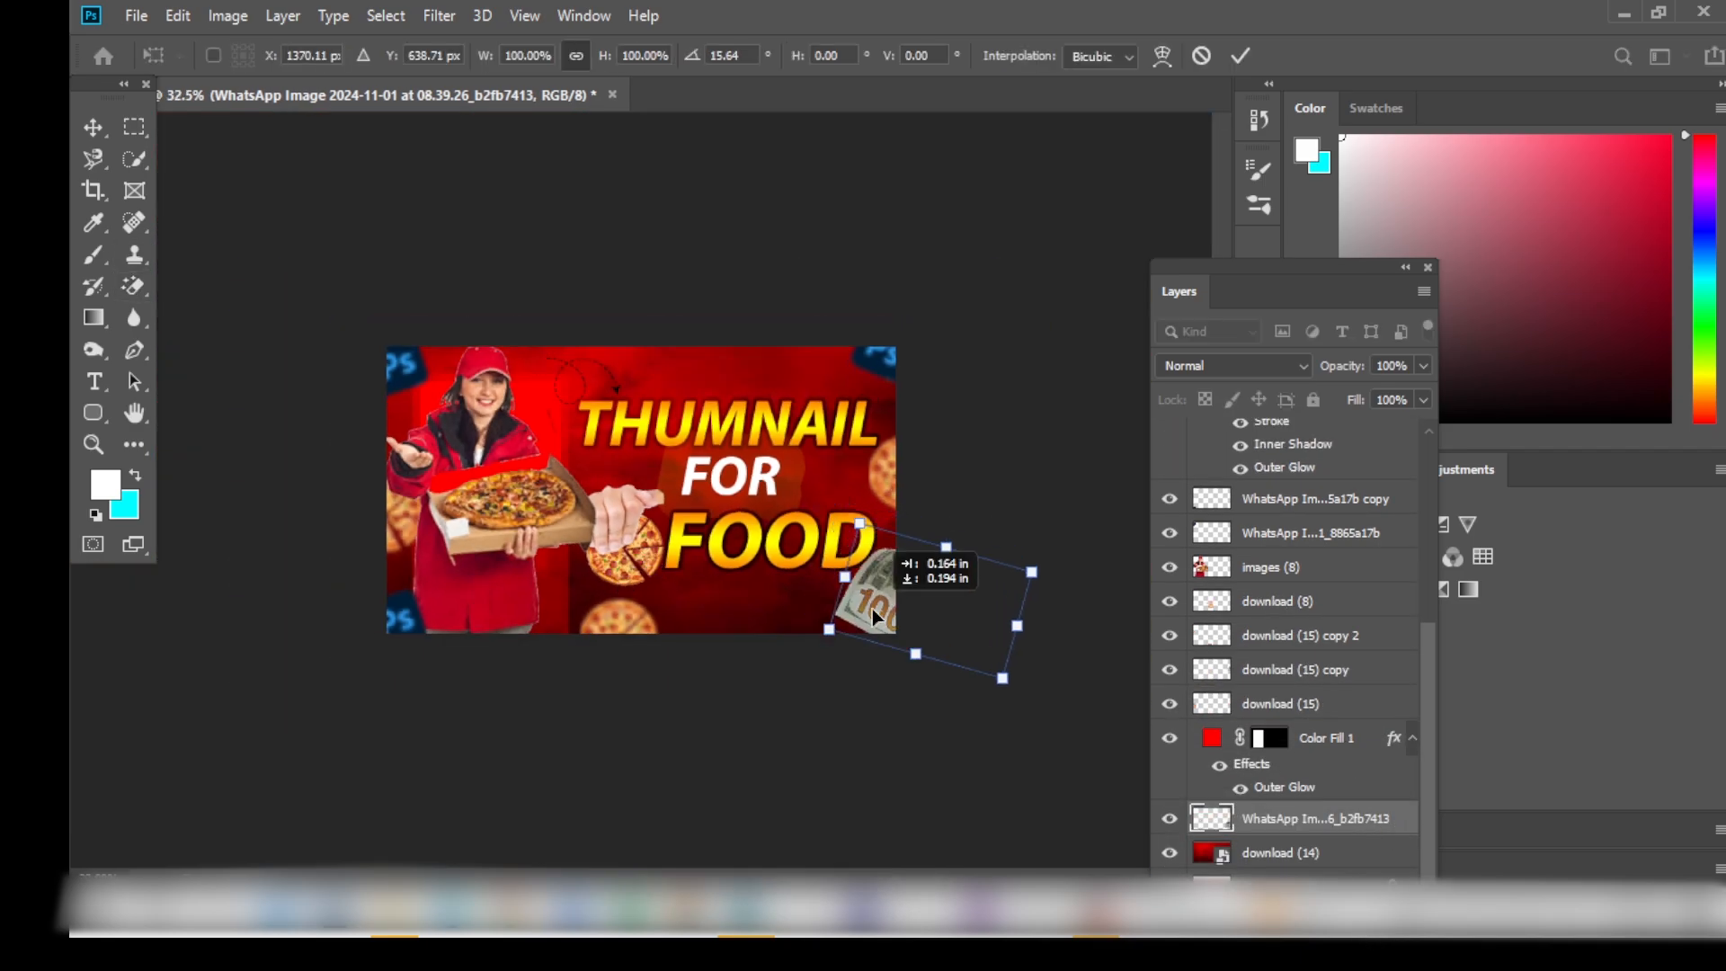
key("Return")
Apply a blur filter to the dollar bill in the lower-right corner.
left_click(1321, 737)
left_click(282, 15)
key("Escape")
left_click(439, 15)
mouse_move(477, 288)
left_click(782, 412)
key("Escape")
left_click(554, 572)
left_click(439, 15)
key("Escape")
Duplicate the blurred dollar bill layer and place the copy along the thumbnail's upper edge above the title.
left_click_drag(1294, 274, 1346, 85)
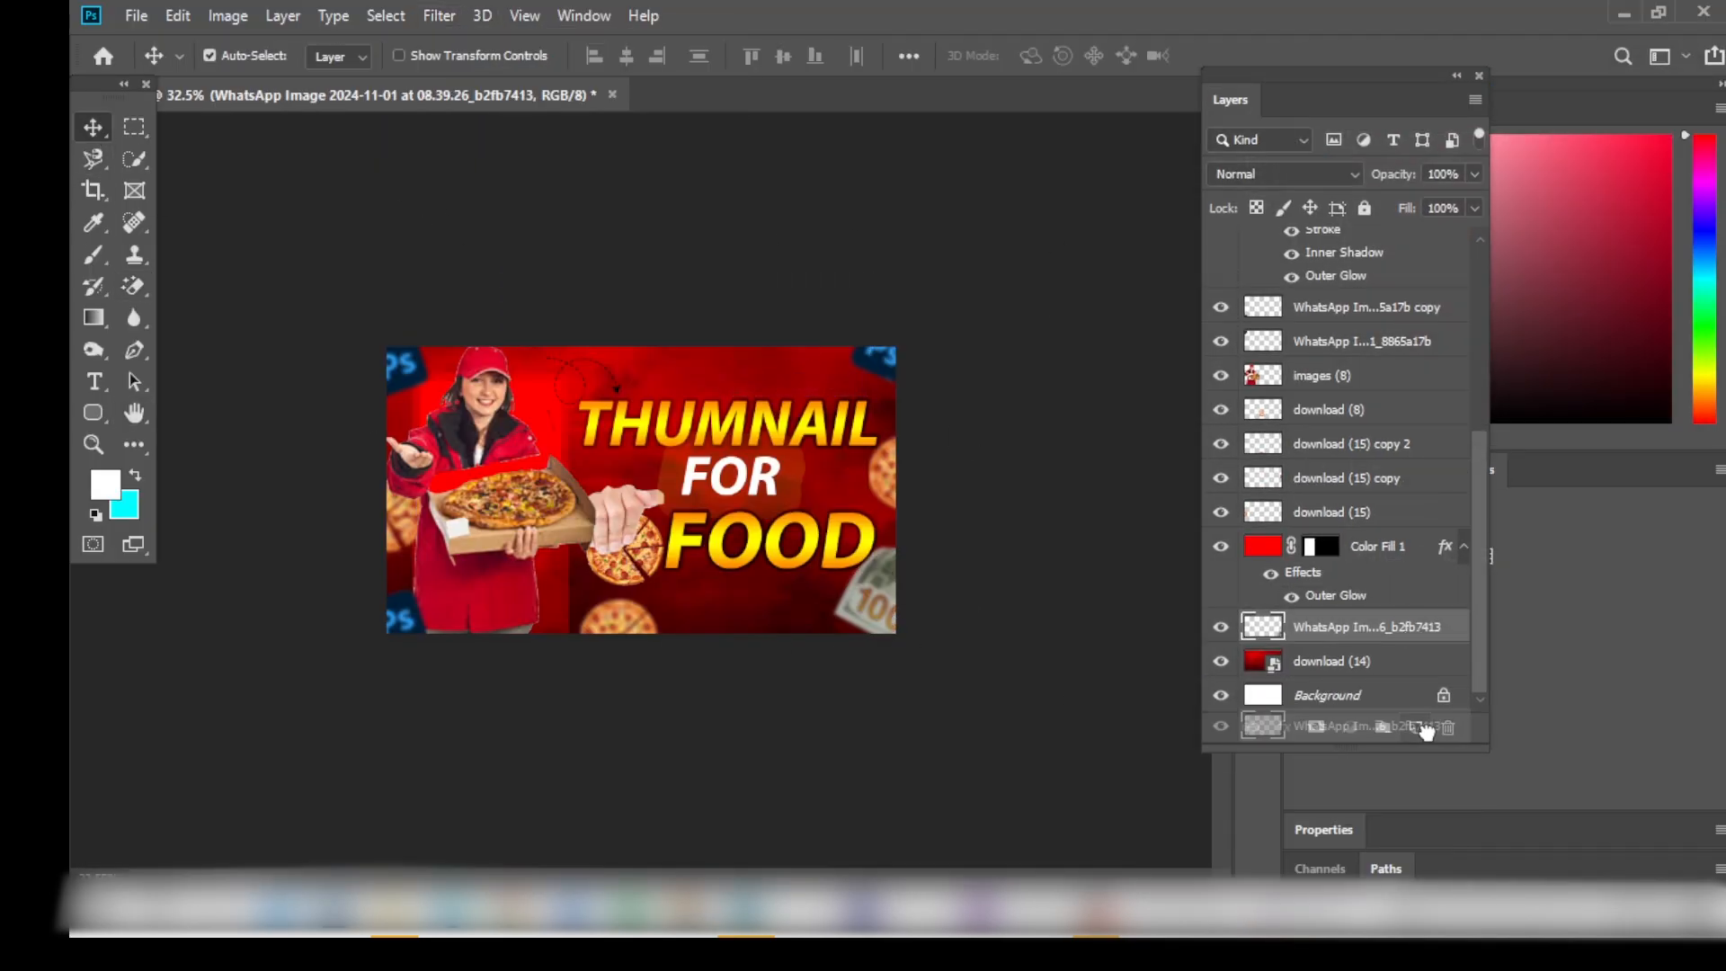
key("ctrl+j")
scroll(736, 359, "down", 2)
scroll(341, 438, "up", 3)
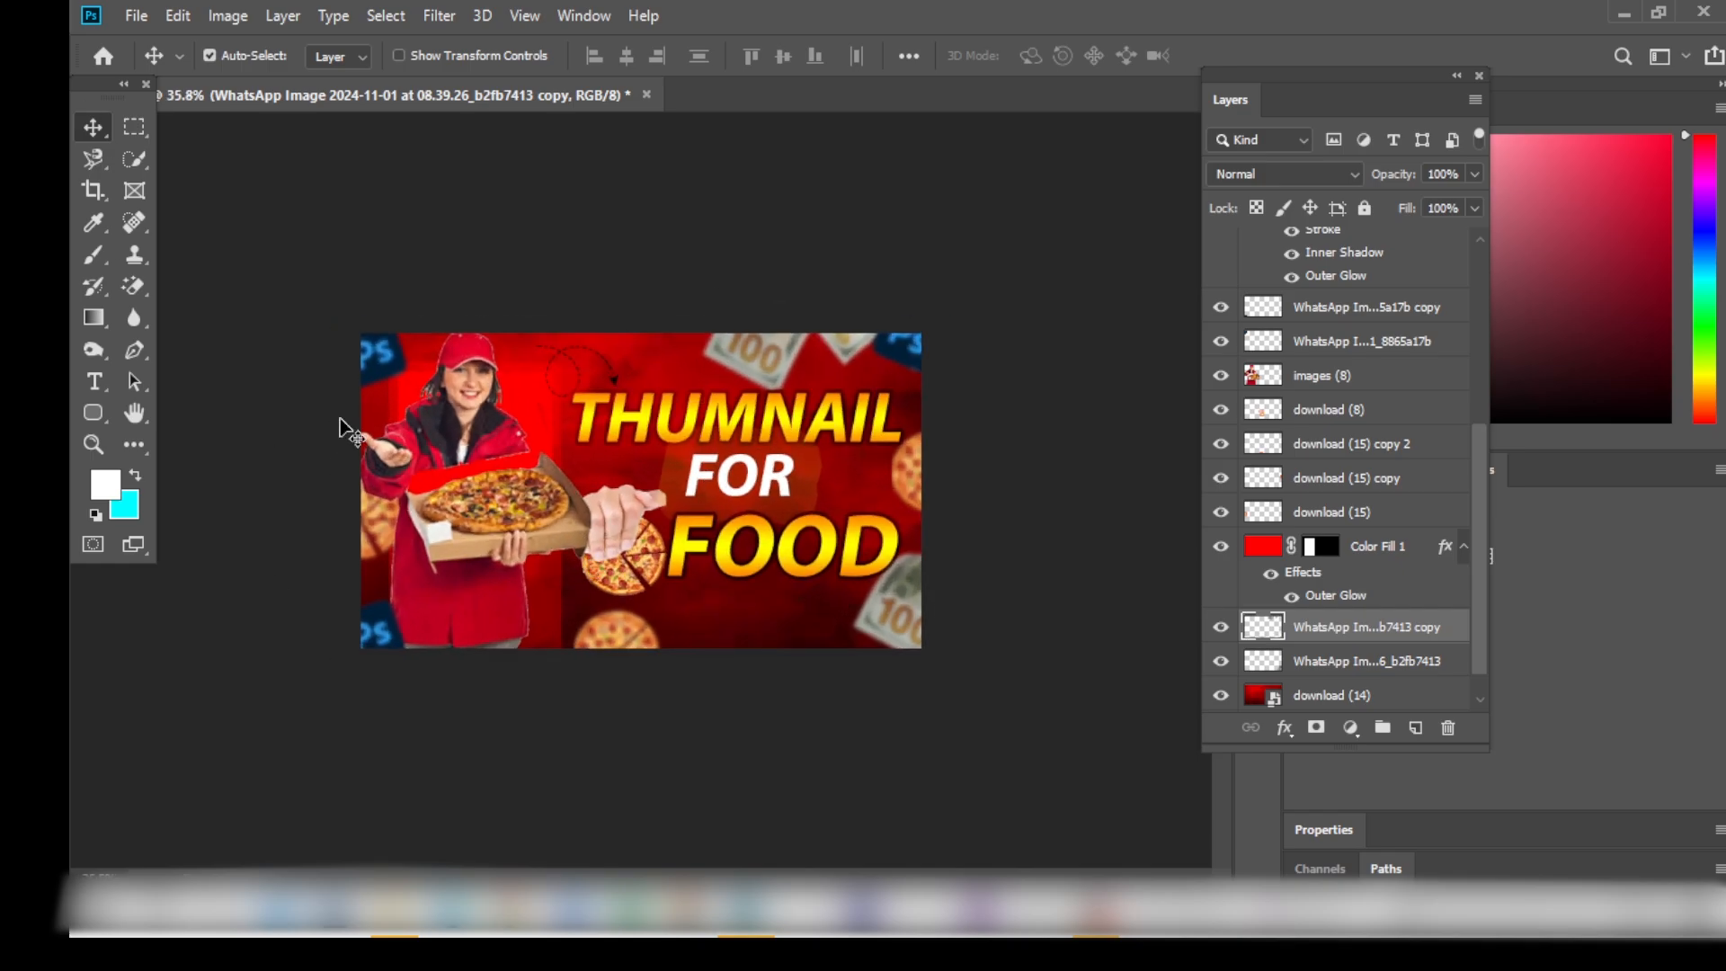
Add the small white text "N 5MINTUS" below FOOD.
left_click(88, 389)
left_click(656, 605)
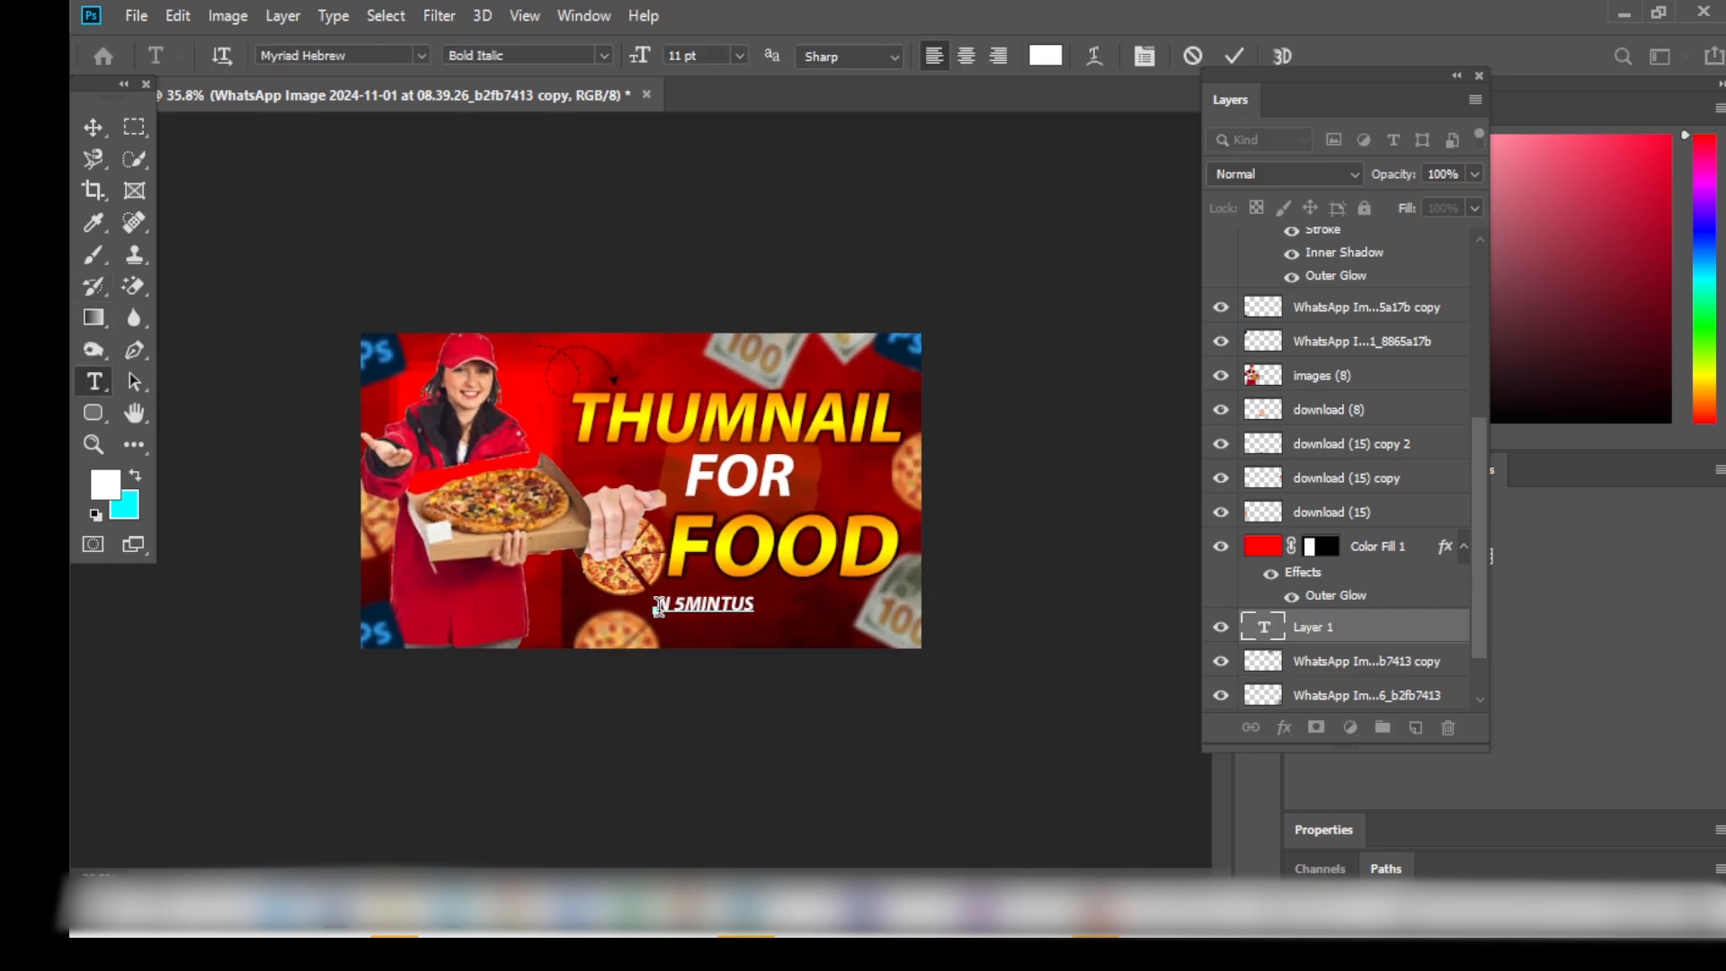
key("Return")
left_click(93, 126)
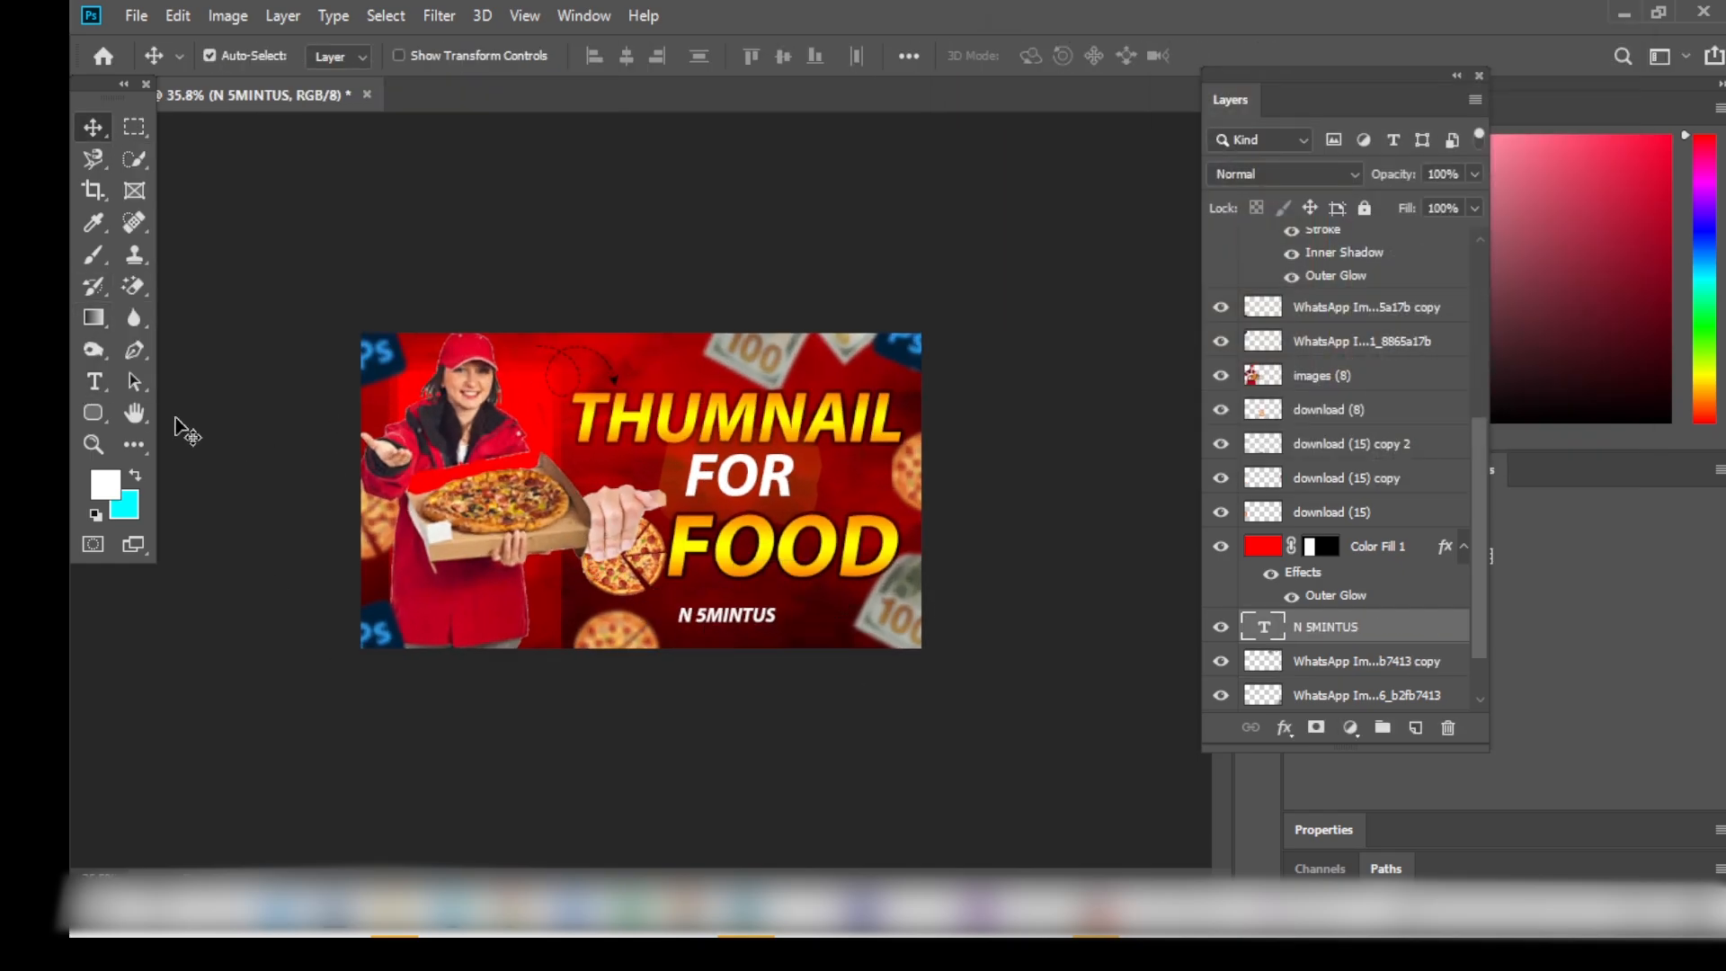
Correct the small line of text to "IN 5MINTUS" and change it to a heavy slab-serif font.
double_click(732, 613)
left_click(421, 54)
left_click(342, 224)
key("ctrl+Return")
Enlarge the IN 5MINTUS text to about 138% and place it beneath FOOD.
key("ctrl+t")
scroll(653, 505, "up", 3)
left_click_drag(979, 760, 1083, 784)
scroll(856, 669, "down", 3)
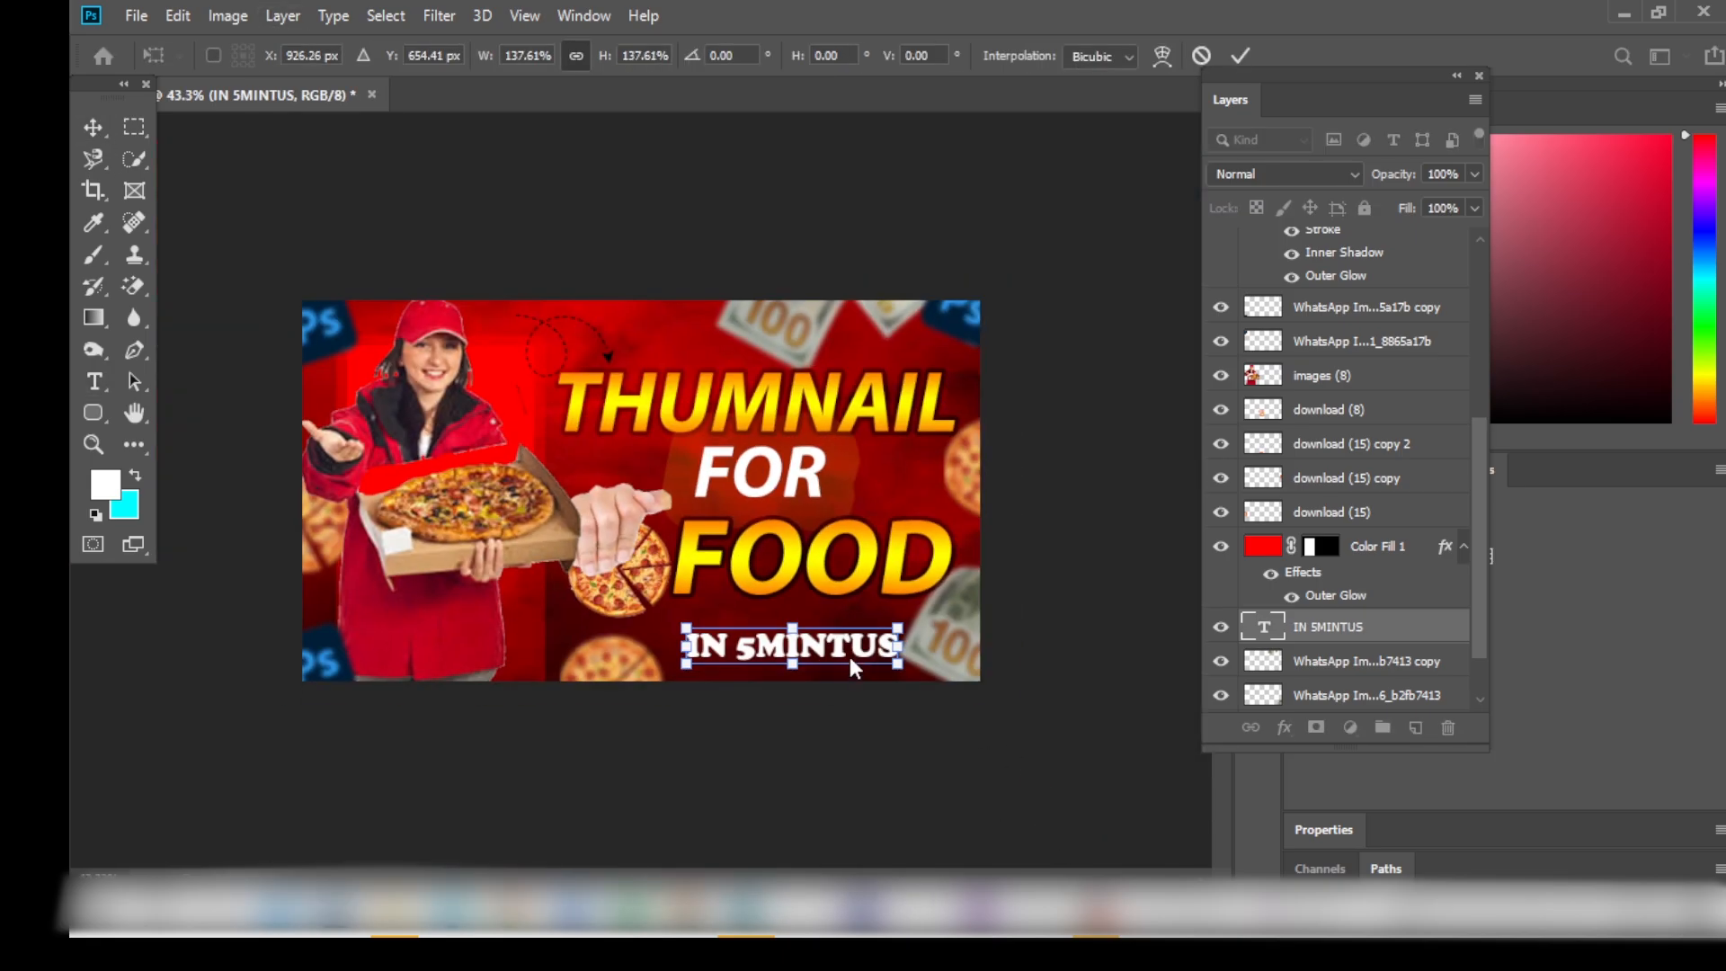
key("Return")
Lower the fill of IN 5MINTUS to 28% and add a second outside Stroke, 4 px at 91% opacity, with a white-to-cyan gradient.
double_click(1420, 627)
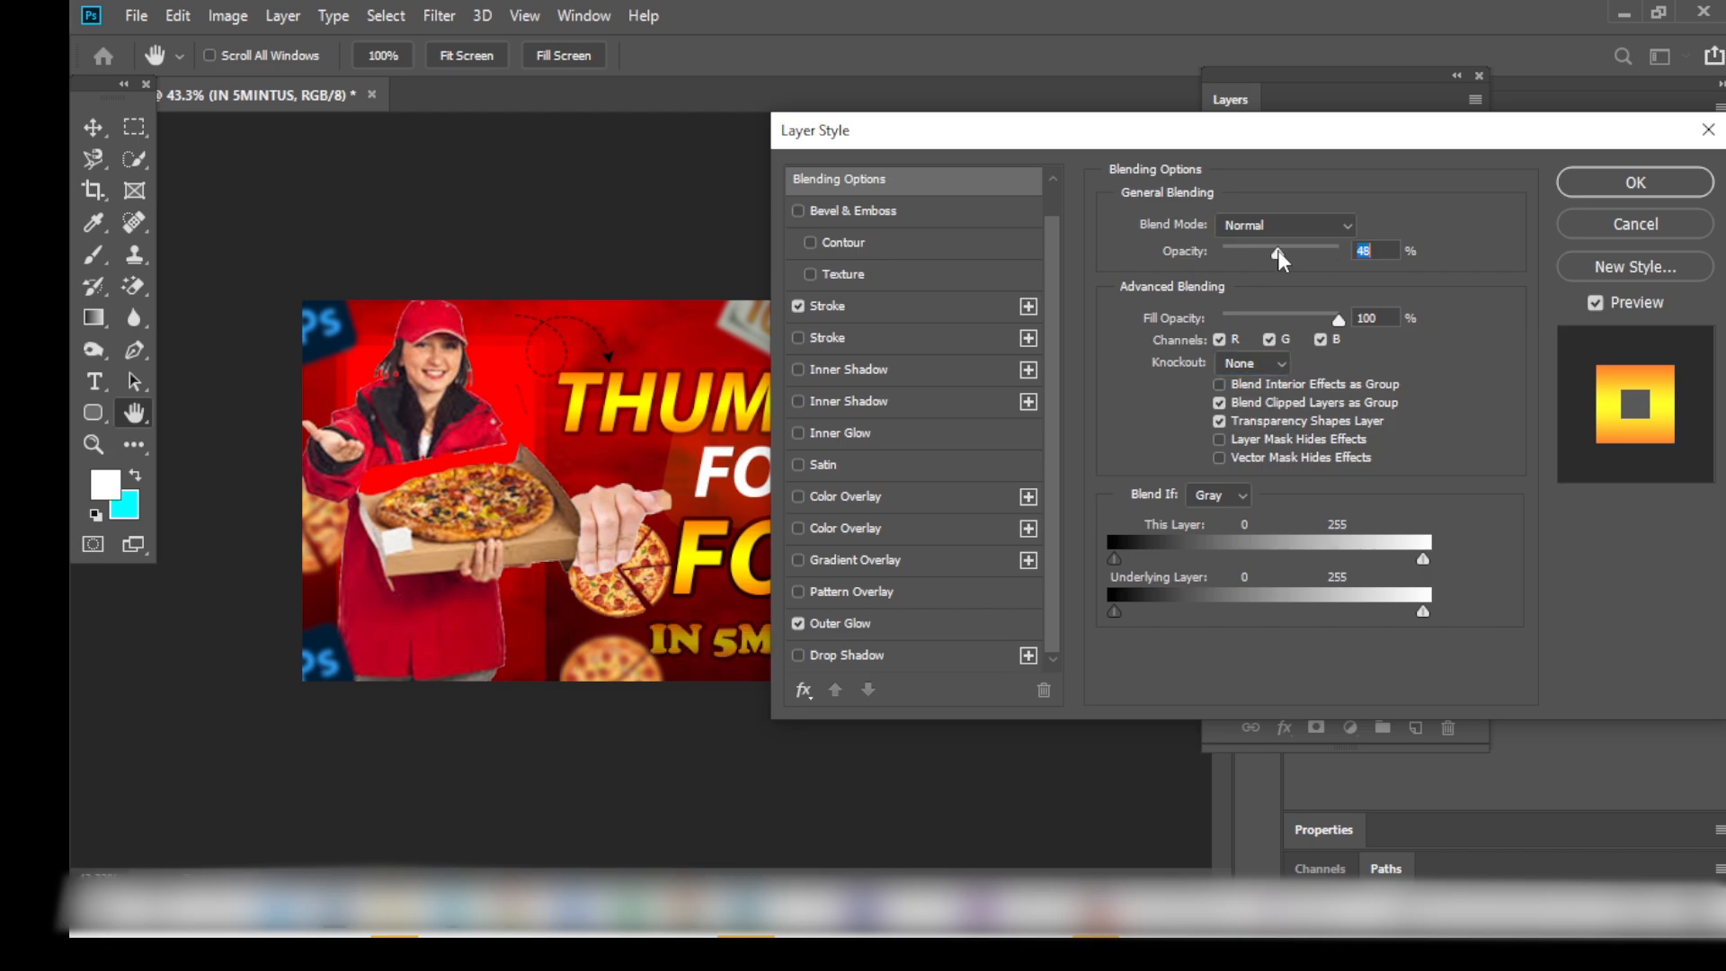
left_click(902, 337)
left_click(1311, 400)
left_click(1237, 458)
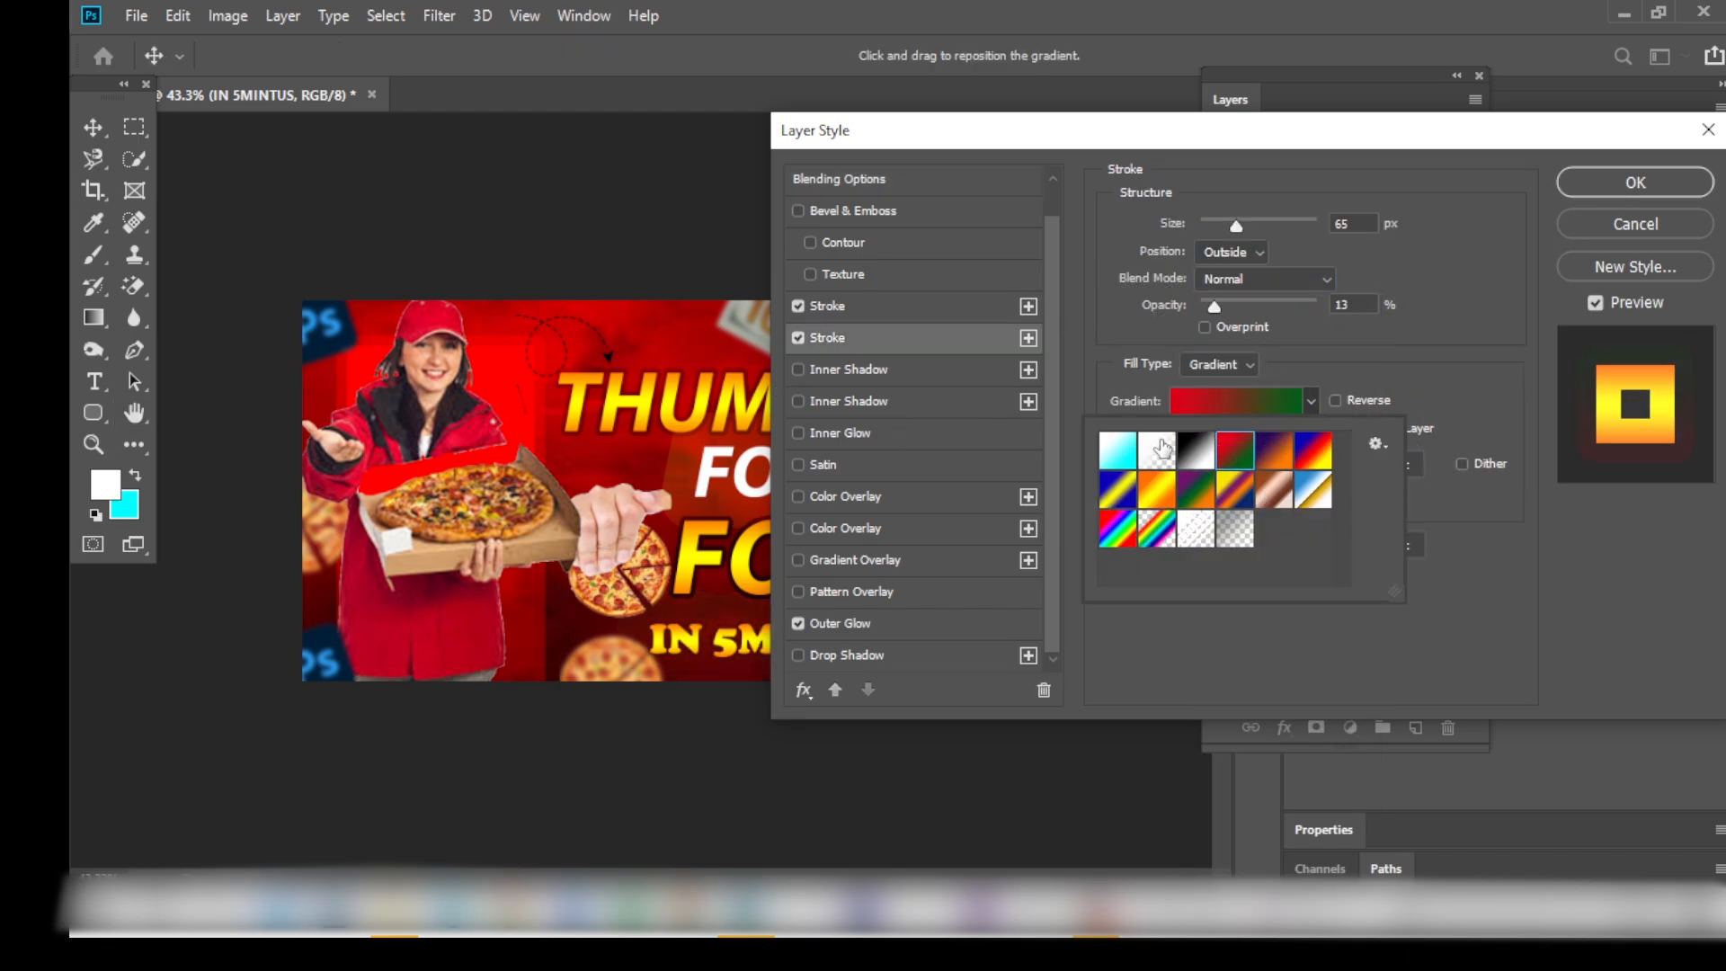
left_click(1118, 449)
left_click(1236, 362)
left_click_drag(1226, 325, 1219, 302)
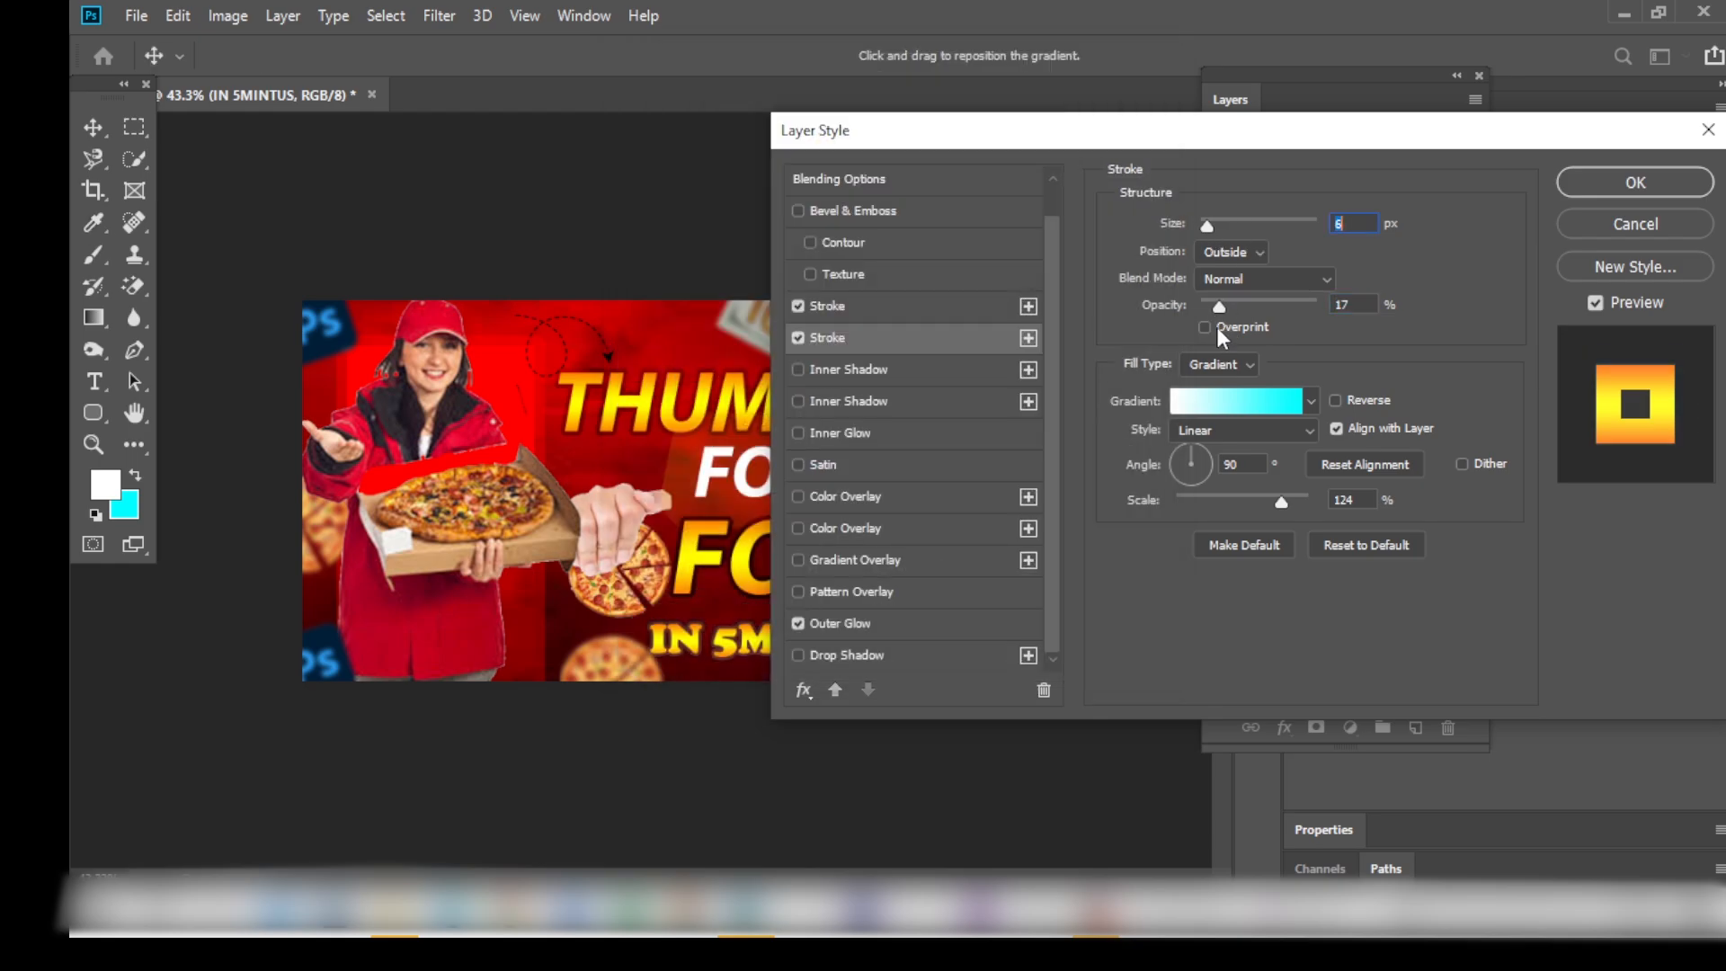
left_click(1302, 403)
left_click(1196, 451)
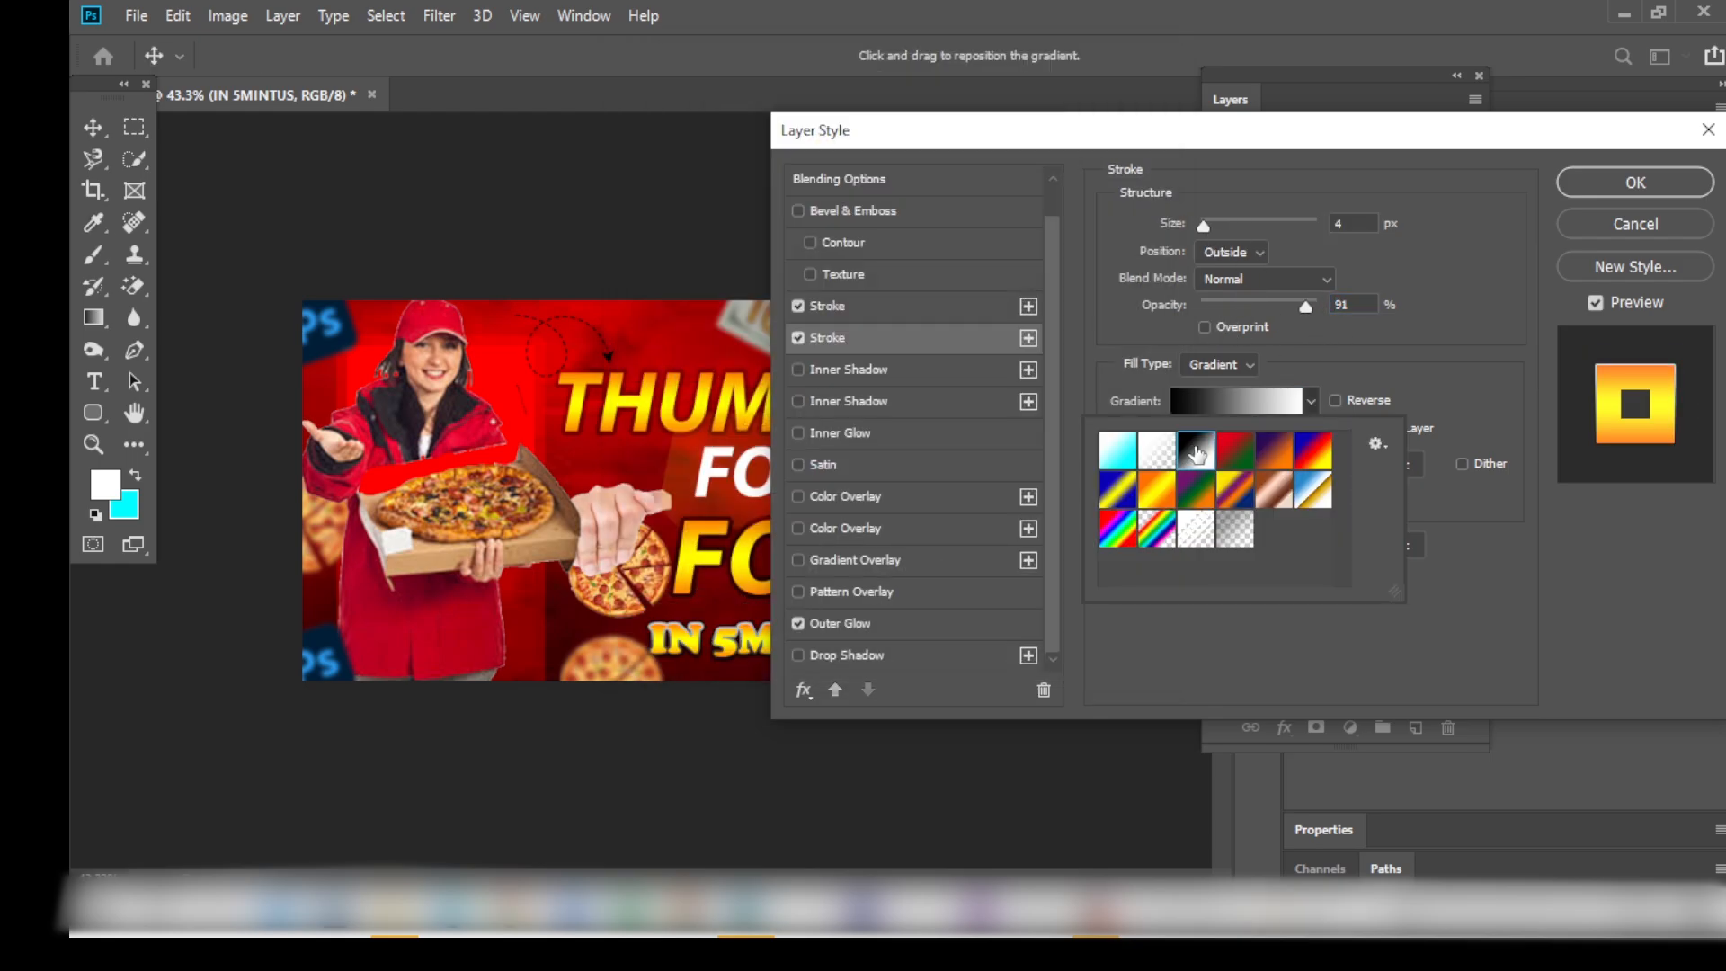
left_click(1307, 395)
Enable both Inner Shadow effects on IN 5MINTUS, one of them white at 73% opacity and 27 px in size.
left_click(797, 401)
left_click(875, 366)
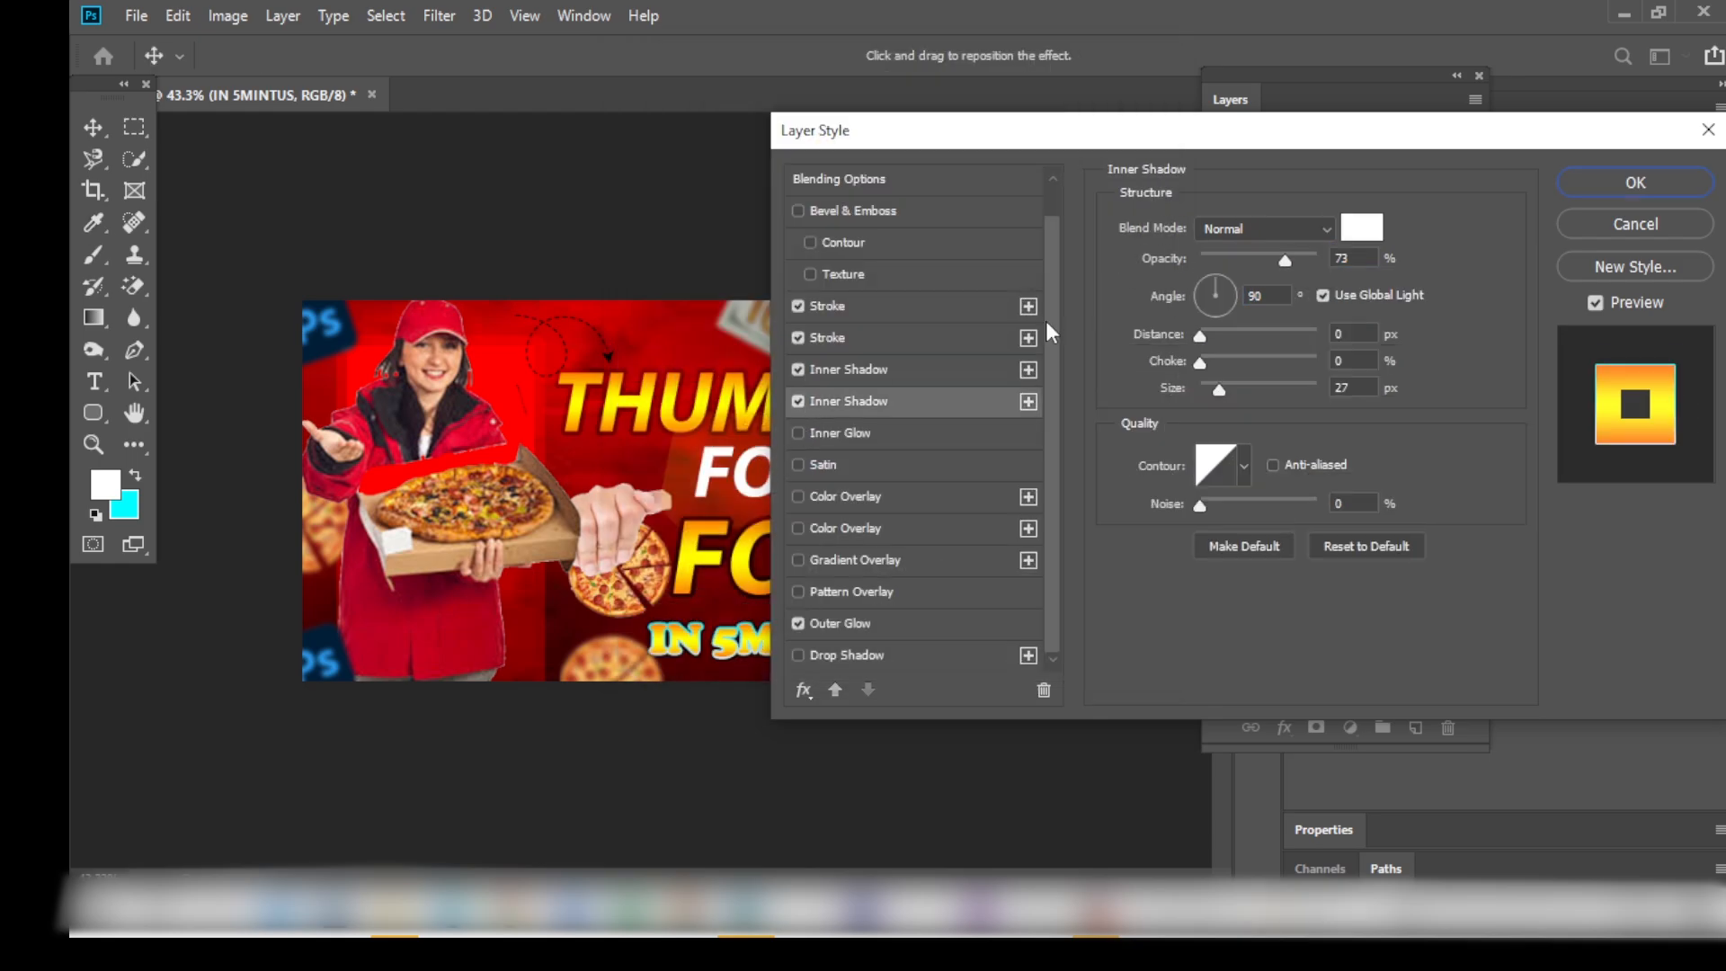
key("Return")
scroll(618, 572, "down", 2)
Save the finished thumbnail as an image file in the THUMNAILS folder.
key("ctrl+s")
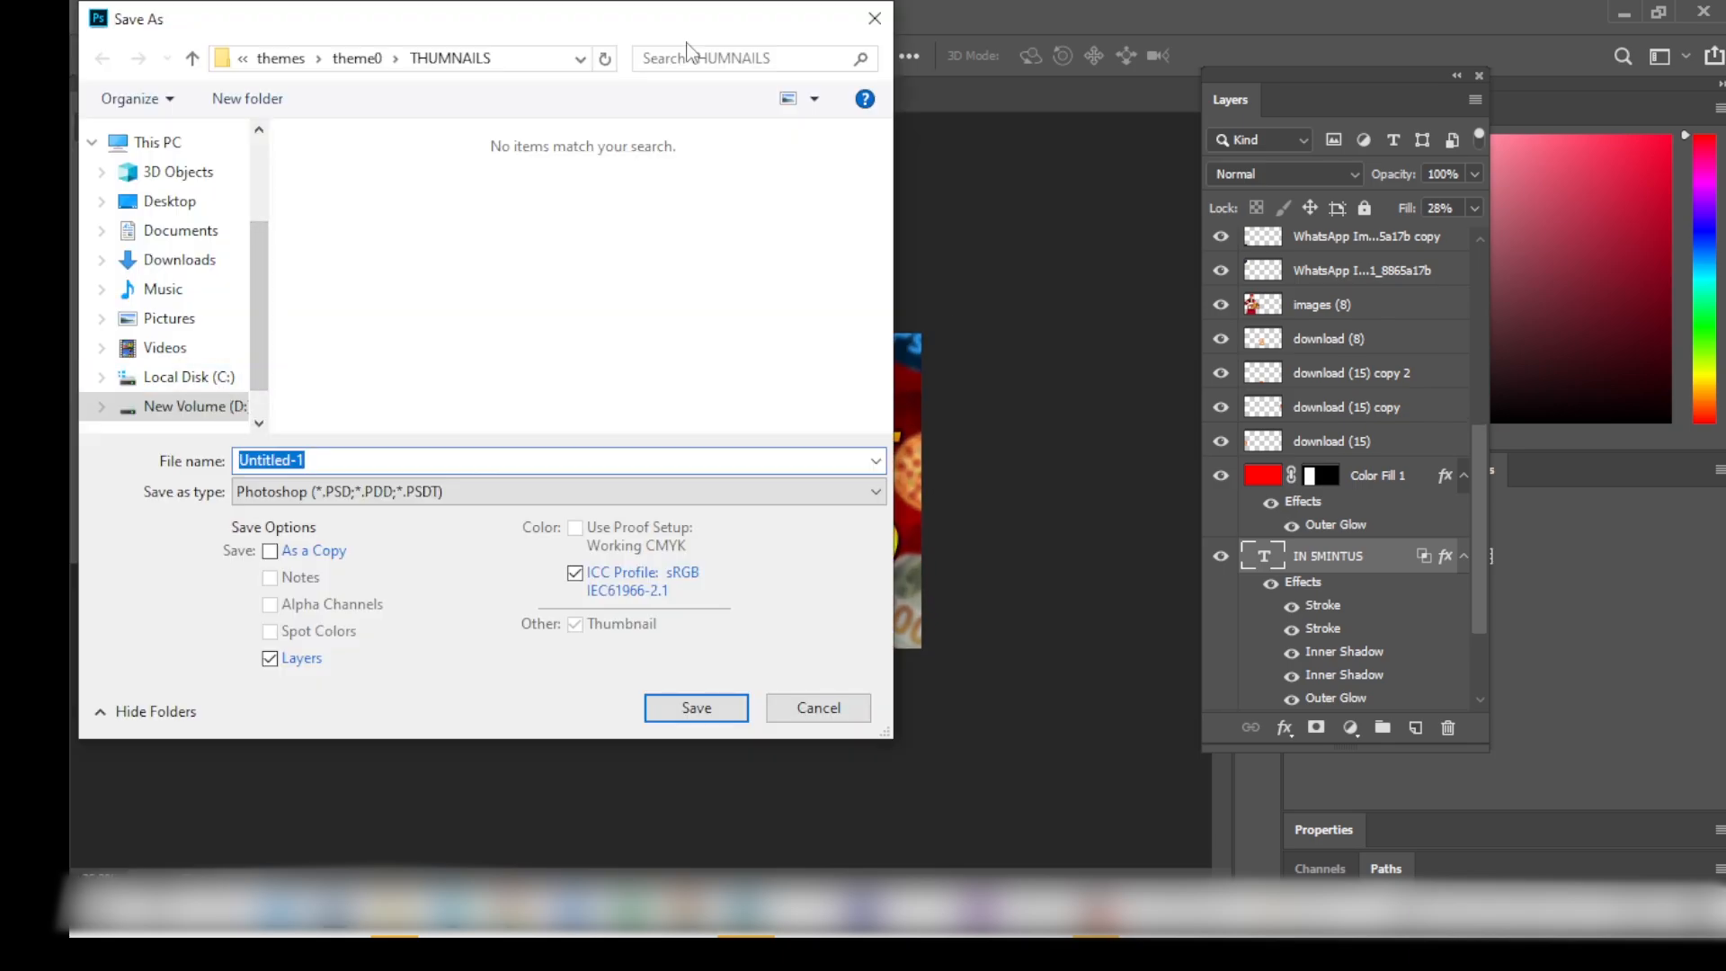
left_click(328, 149)
left_click(558, 491)
left_click(557, 809)
left_click(695, 708)
left_click(696, 707)
left_click(961, 455)
key("Return")
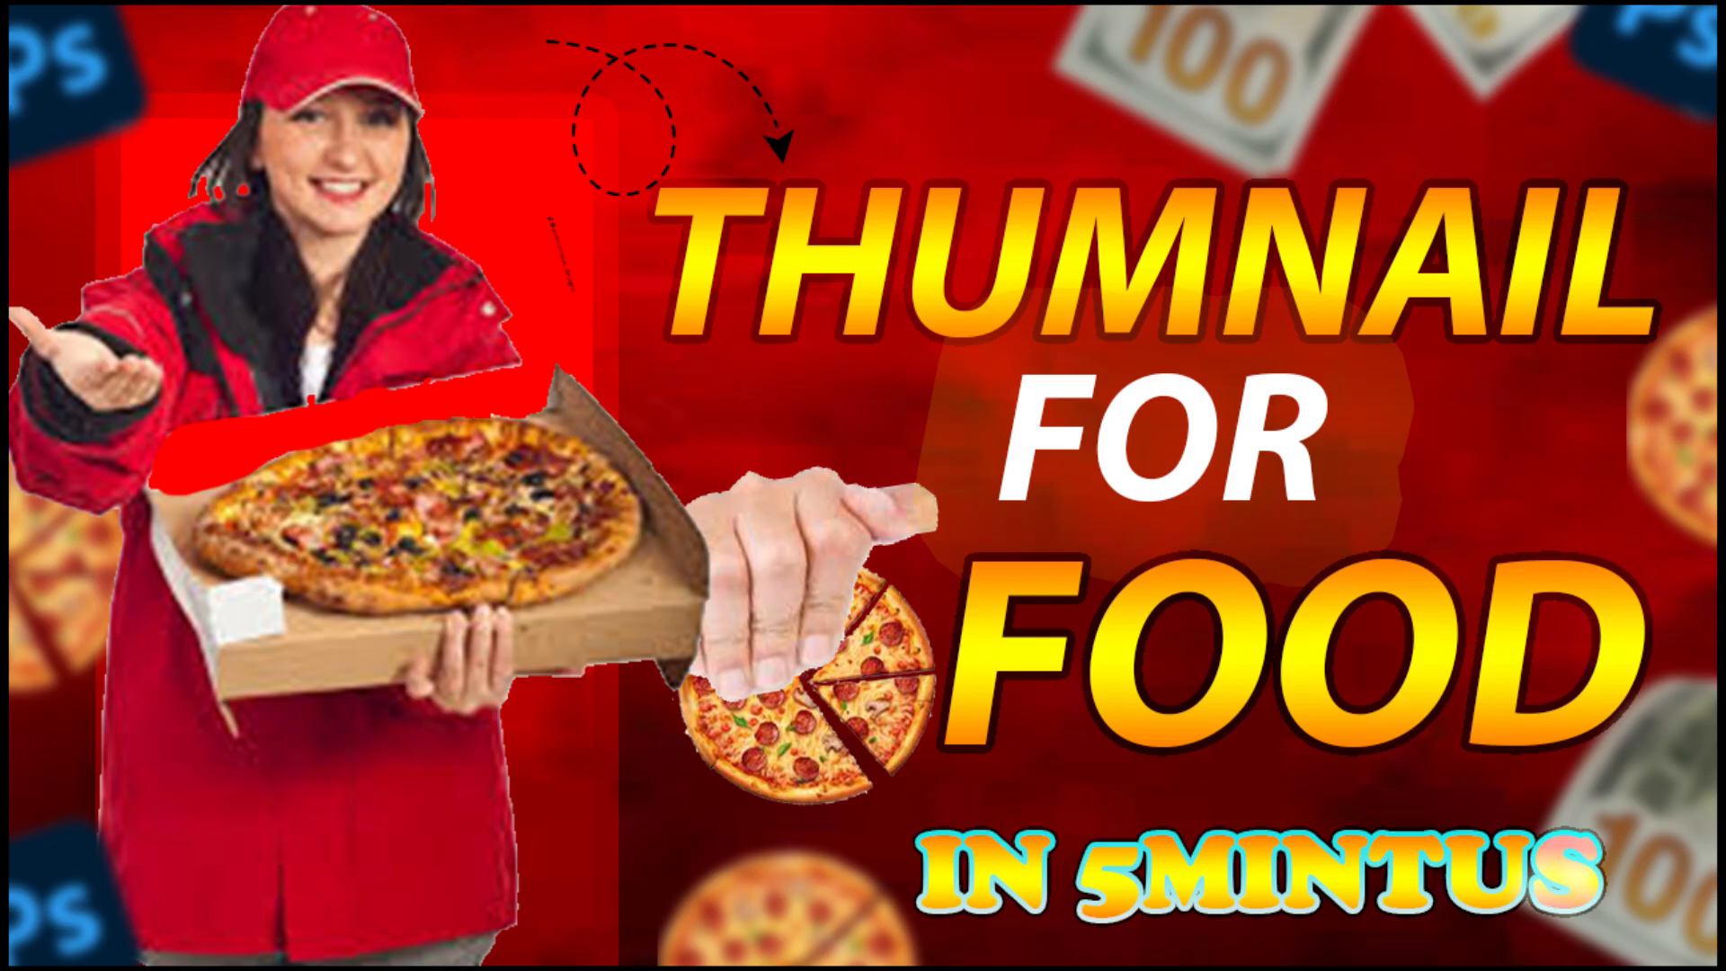